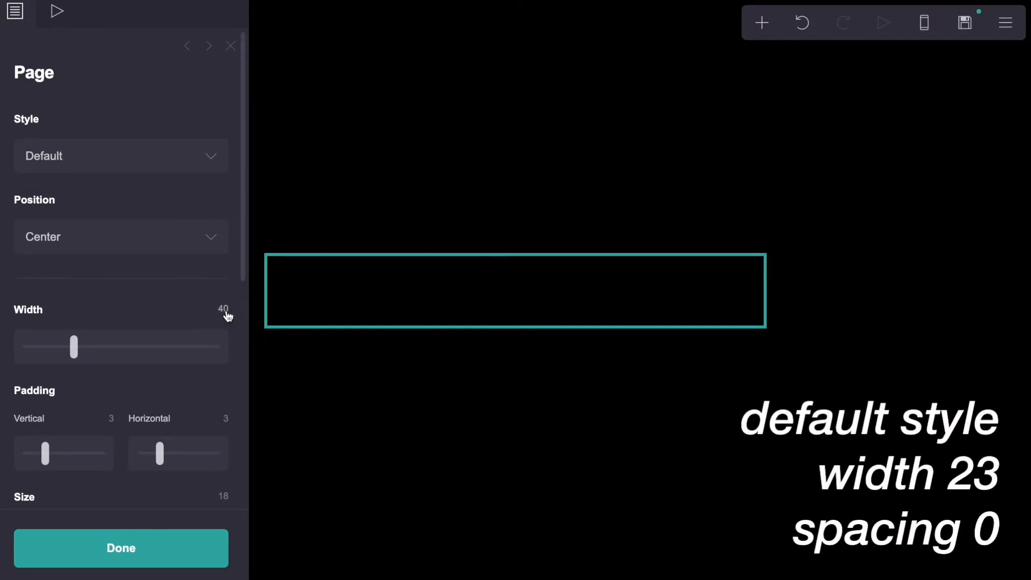
Set the page width to 23 and the contents spacing to 0, keeping the Default style
left_click(222, 309)
type("23")
key("Return")
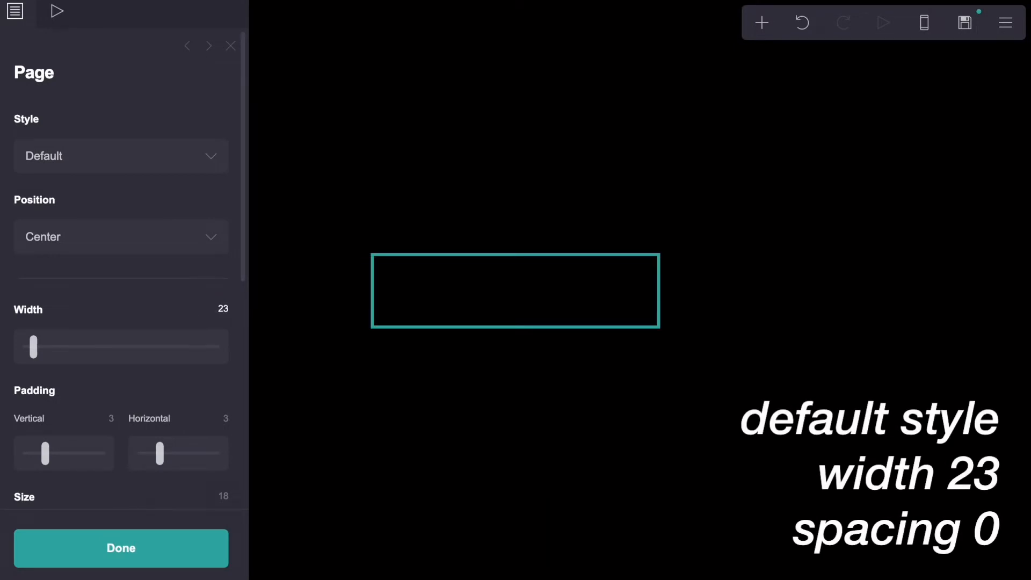
scroll(188, 389, "down", 8)
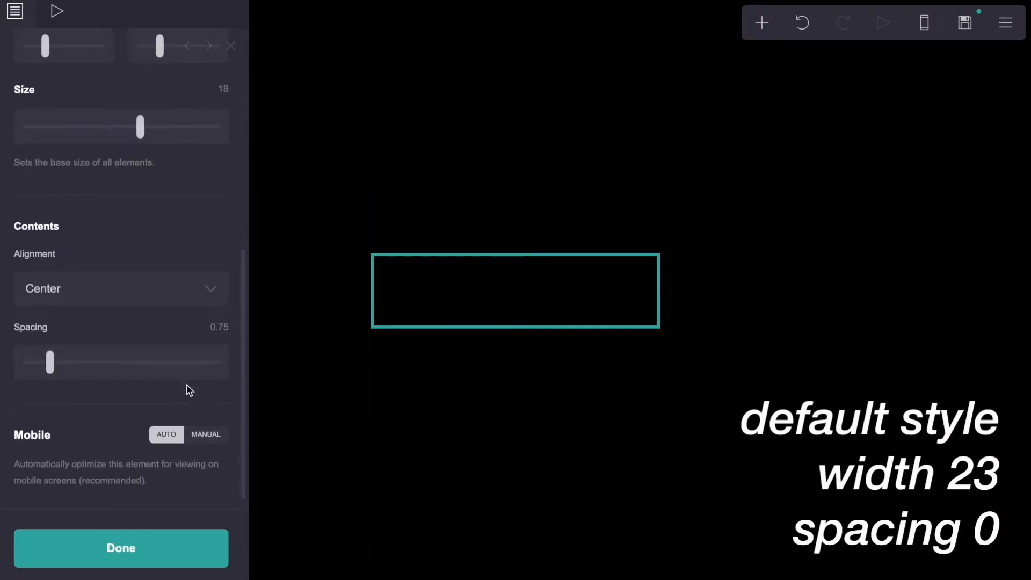
left_click_drag(62, 352, 19, 344)
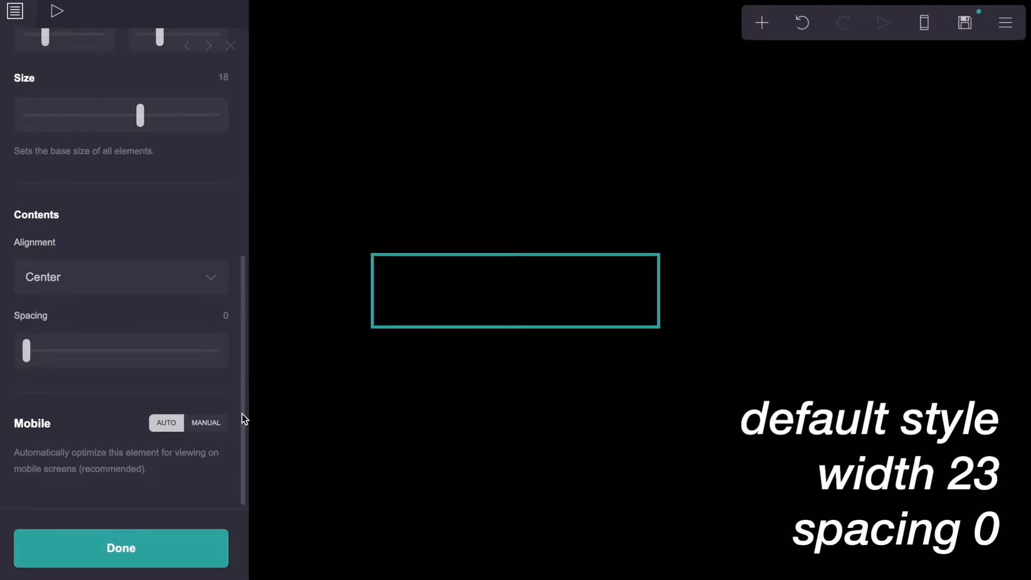
left_click_drag(242, 418, 249, 191)
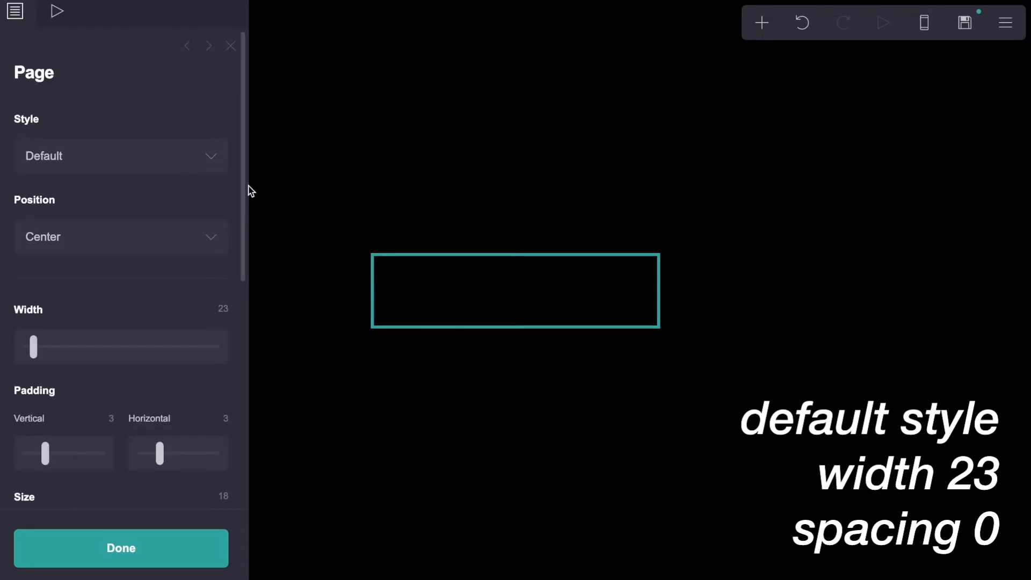
left_click(232, 46)
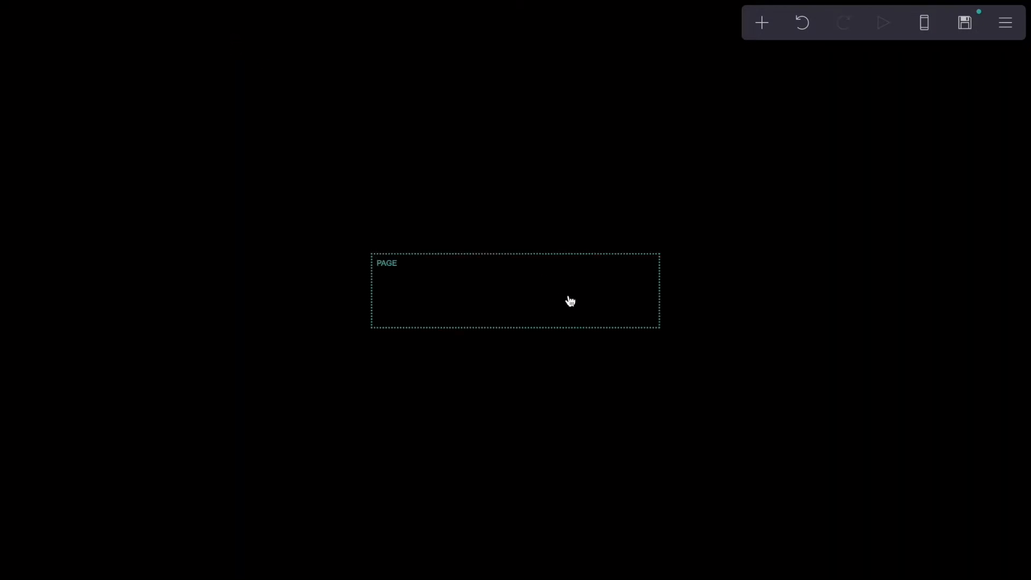
Add a code embed element to the page and label it "menu"
left_click(762, 24)
left_click(724, 316)
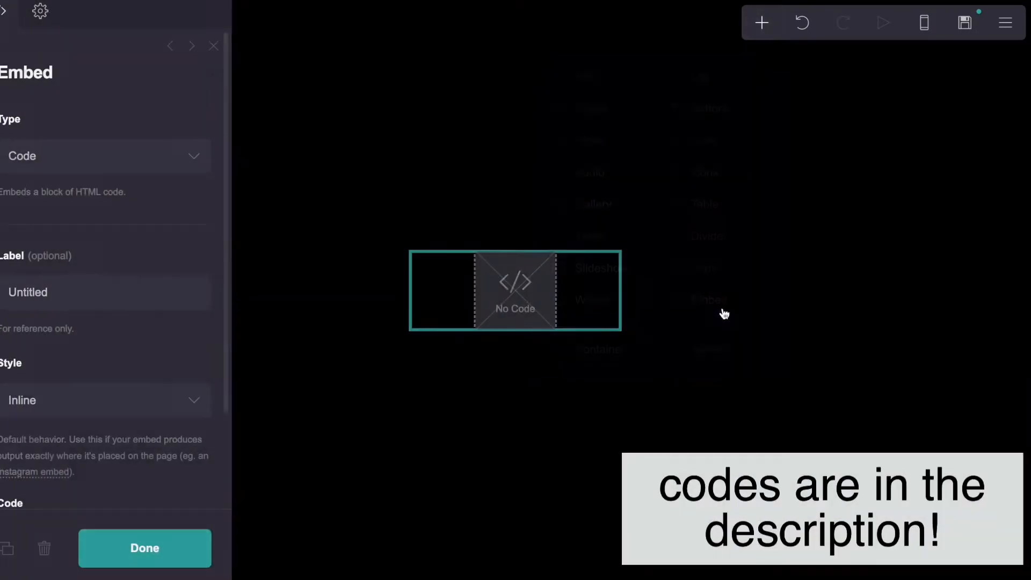
left_click_drag(64, 291, 9, 300)
type("menu")
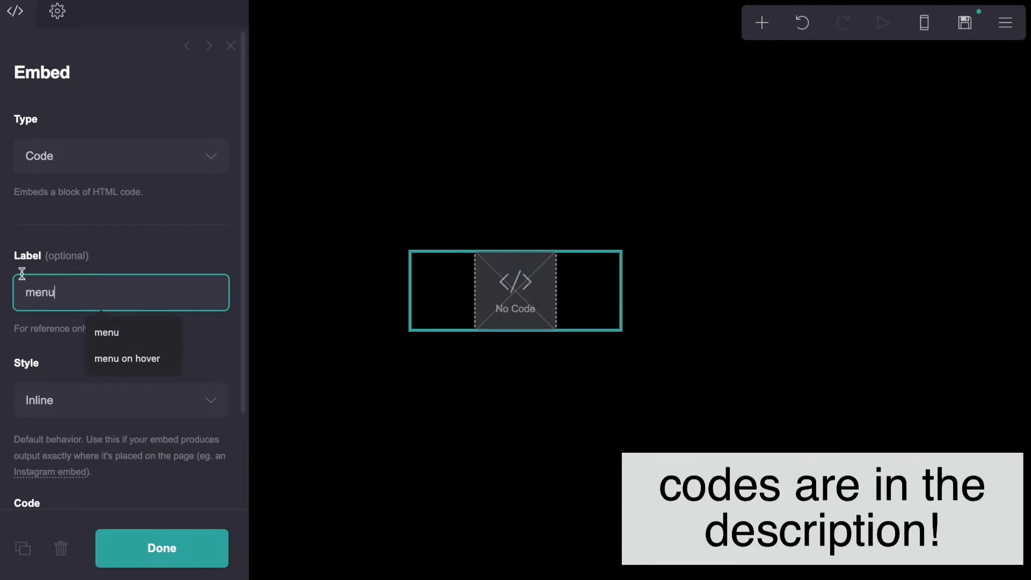
left_click(45, 240)
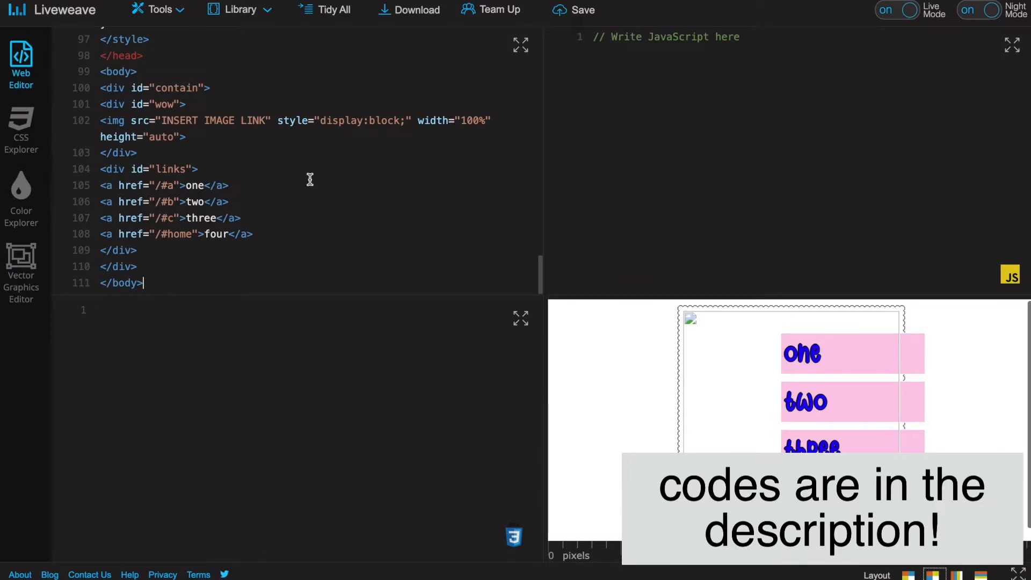
Copy the TWICE GIF's image address from We Heart It and replace INSERT IMAGE LINK with it in the Liveweave menu code
scroll(310, 179, "up", 20)
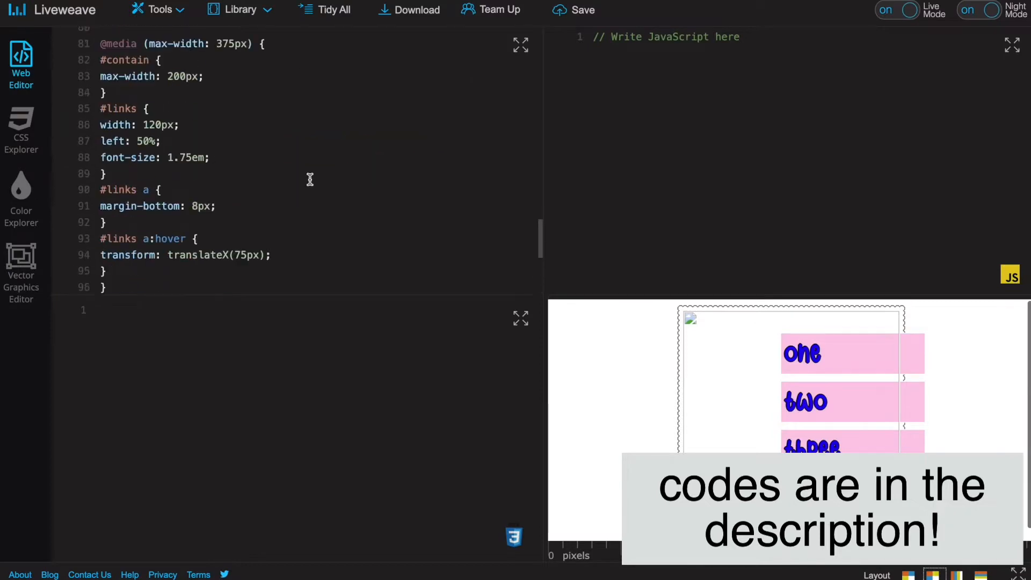
scroll(310, 179, "up", 1)
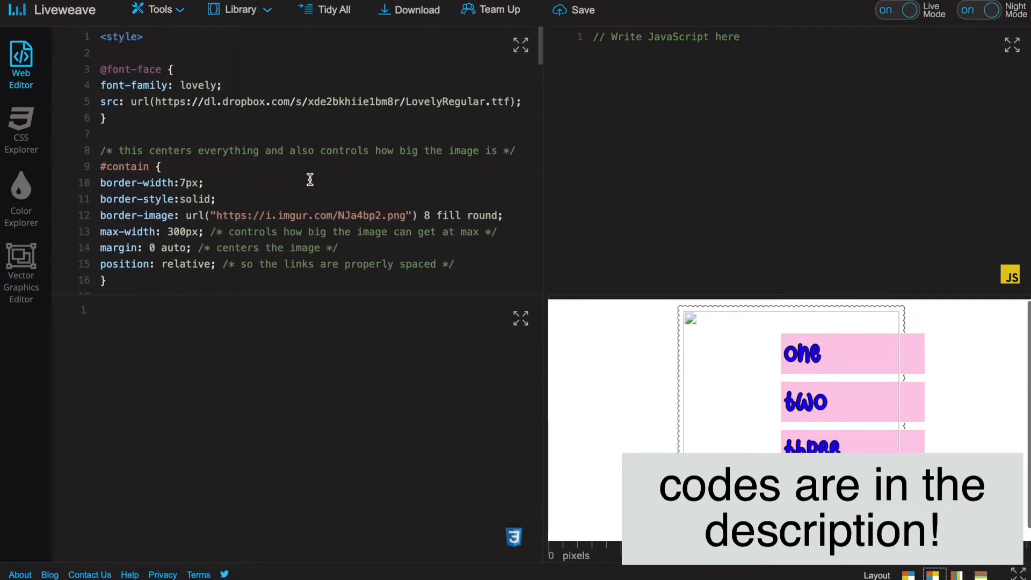
scroll(310, 179, "down", 6)
scroll(309, 180, "down", 19)
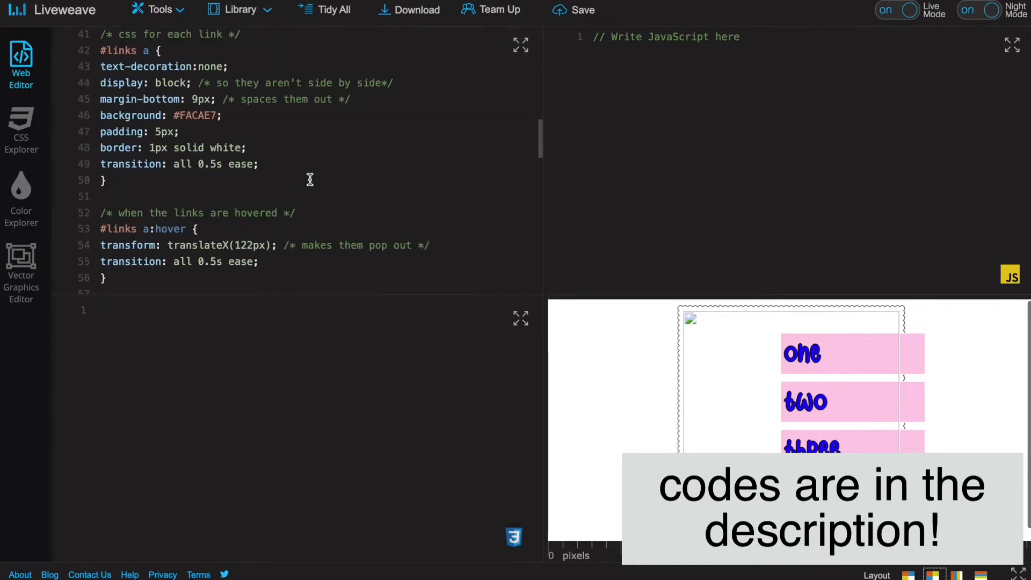
scroll(309, 179, "down", 5)
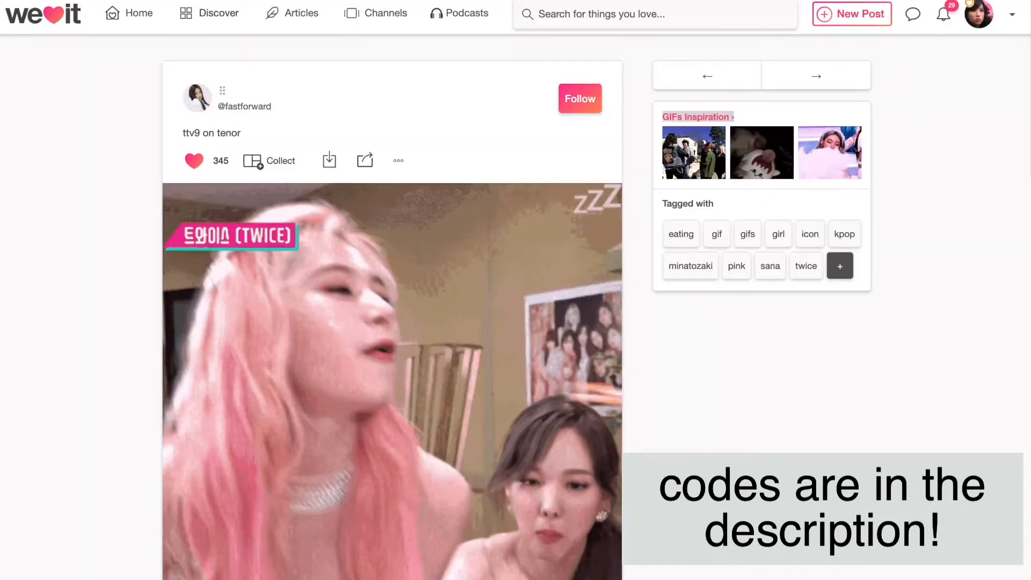
scroll(348, 289, "down", 1)
right_click(348, 300)
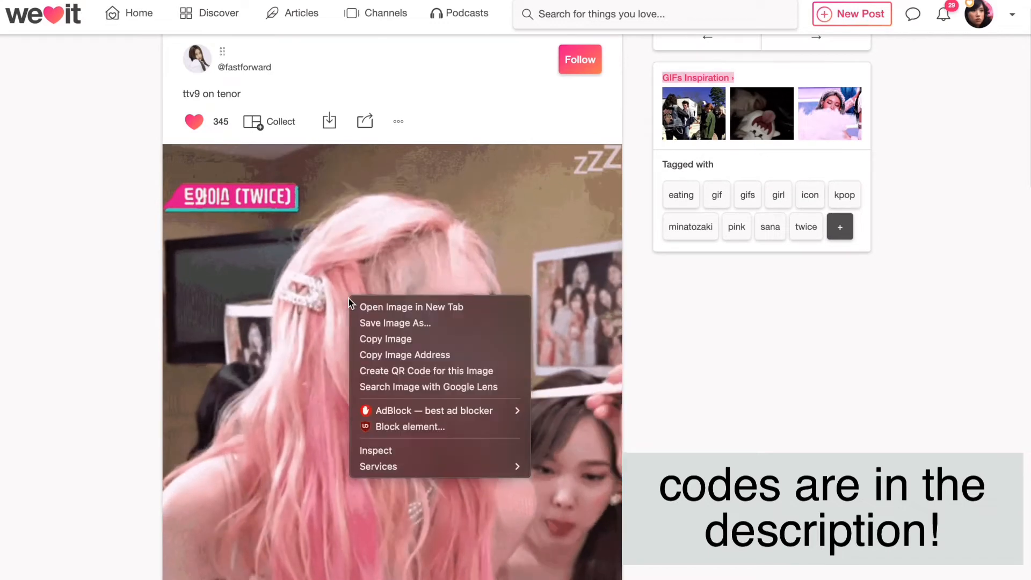
left_click(384, 353)
scroll(369, 307, "up", 1)
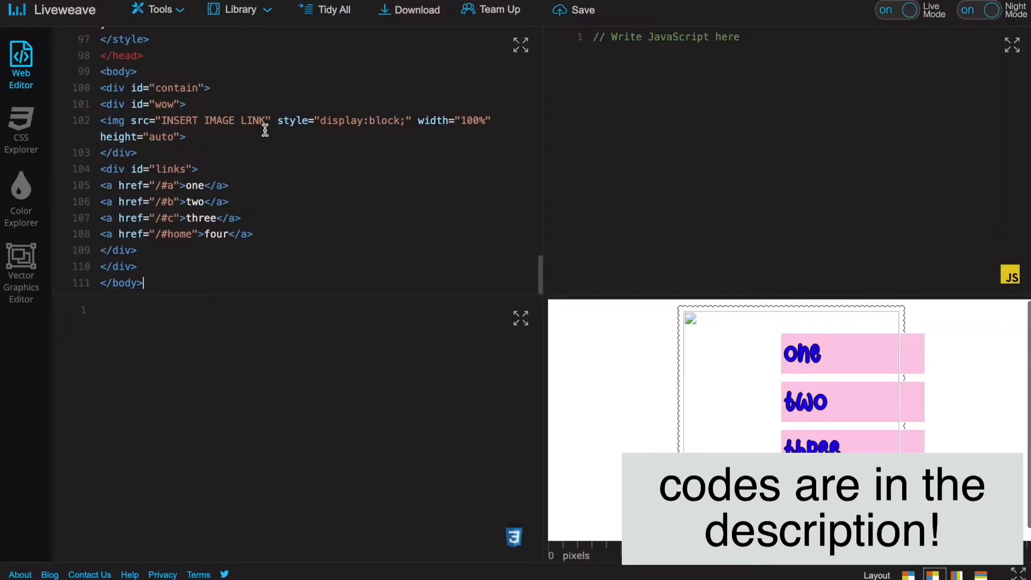
left_click_drag(263, 121, 170, 122)
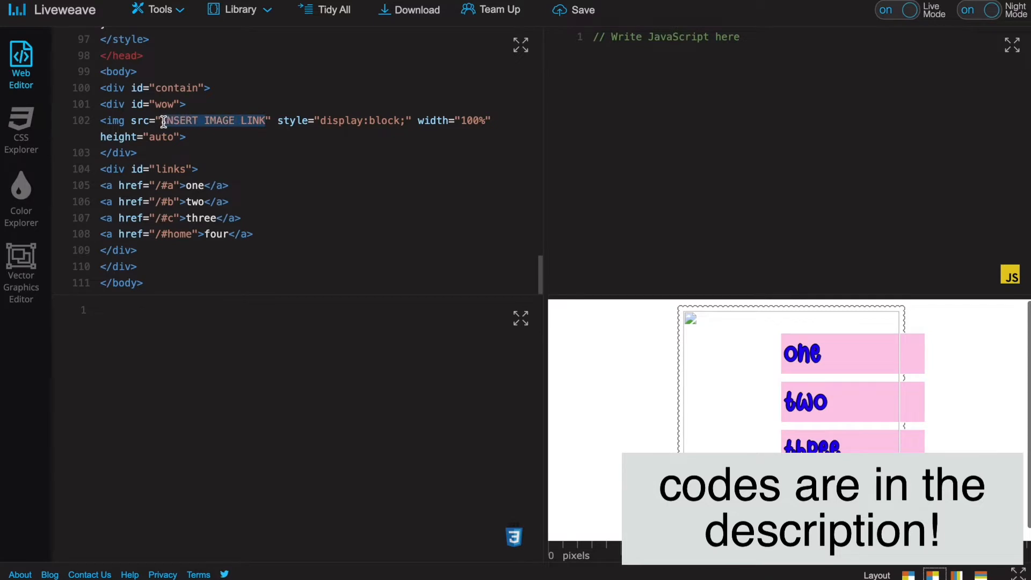
key("ctrl+v")
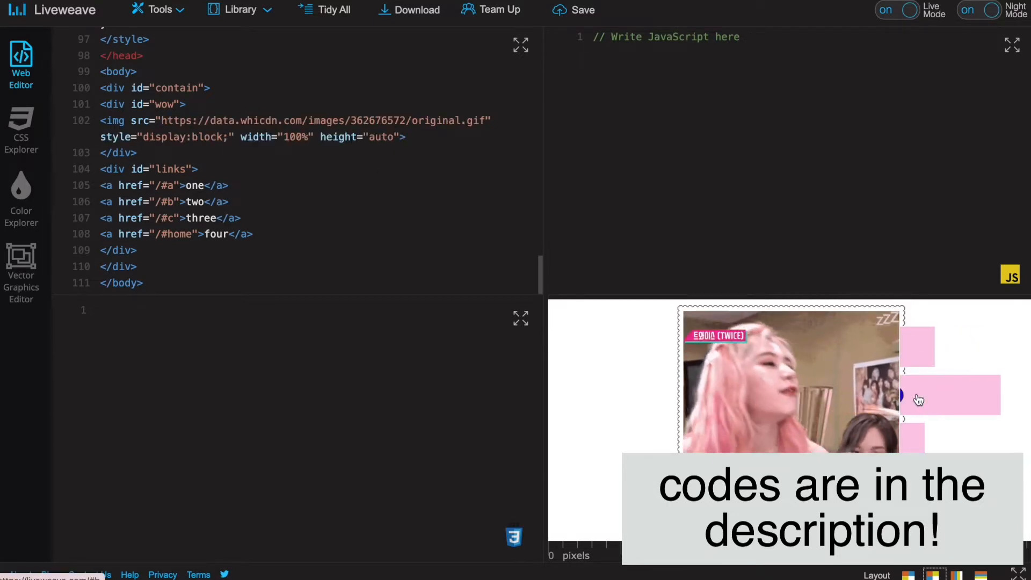
Copy the entire menu code in Liveweave, from the opening style tag to the closing body tag
scroll(439, 181, "up", 20)
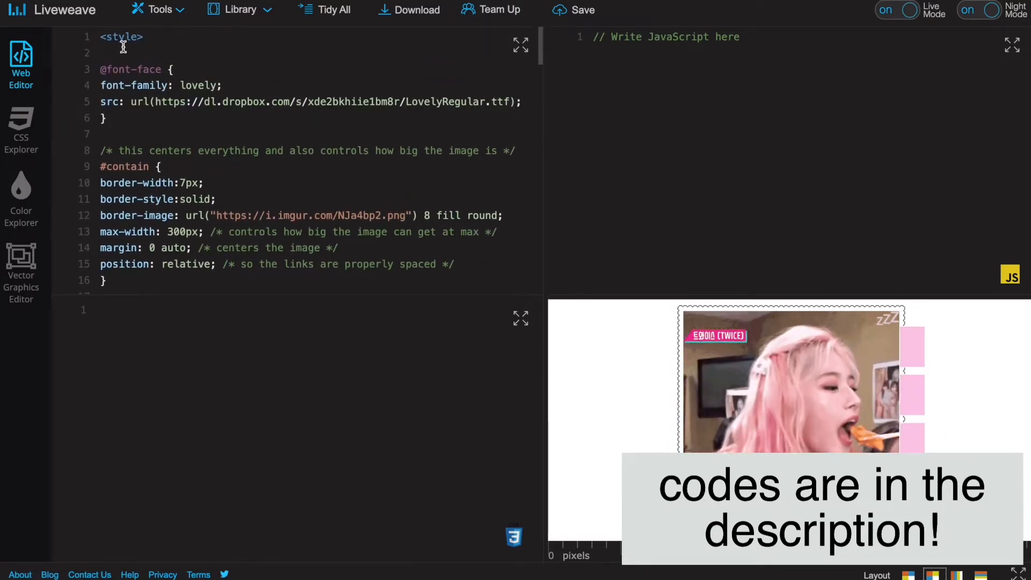
left_click_drag(99, 37, 154, 418)
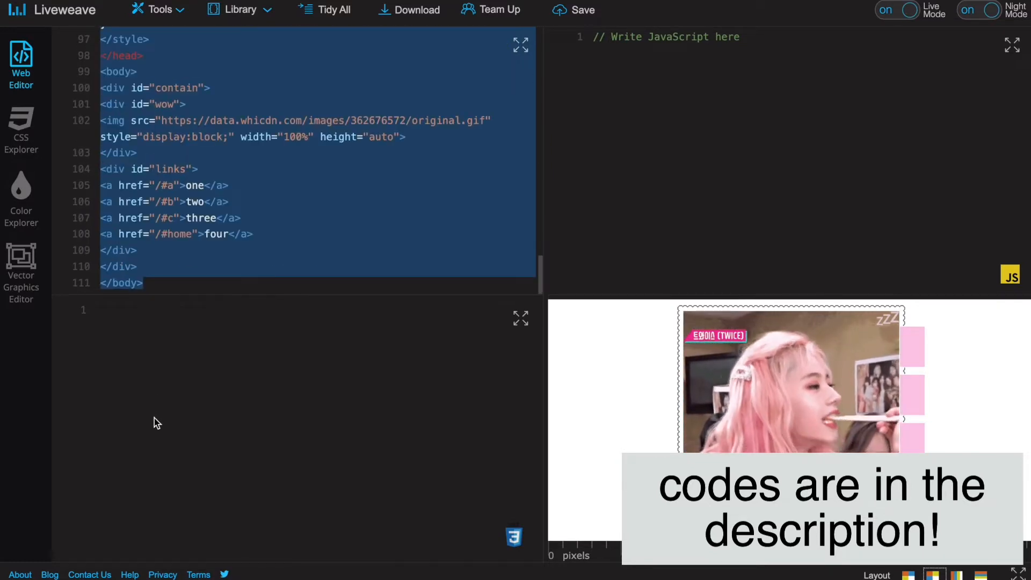
right_click(207, 192)
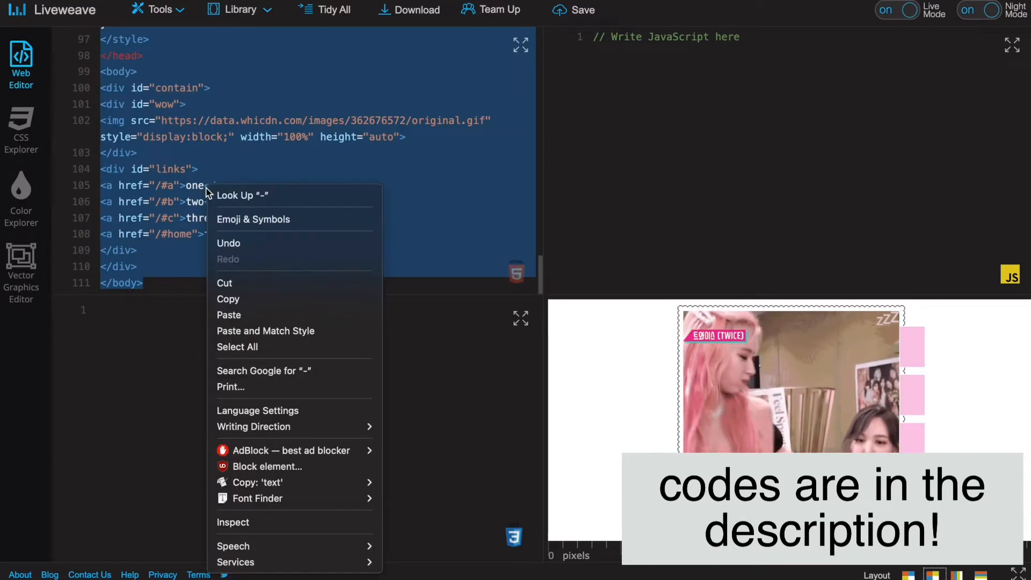
left_click(229, 298)
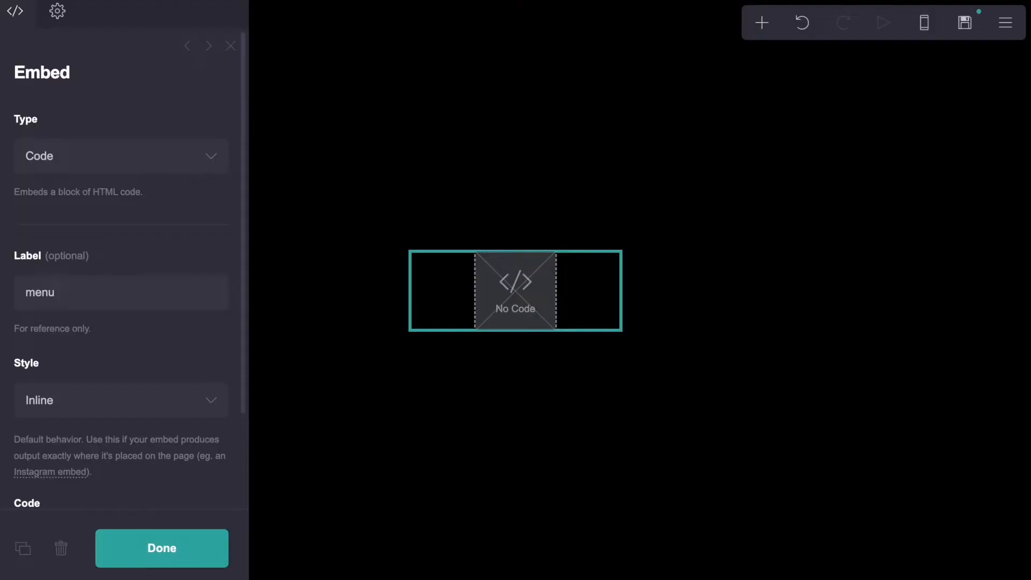
Switch back to Carrd and paste the copied menu code into the menu embed's code field
scroll(81, 328, "down", 3)
left_click(73, 421)
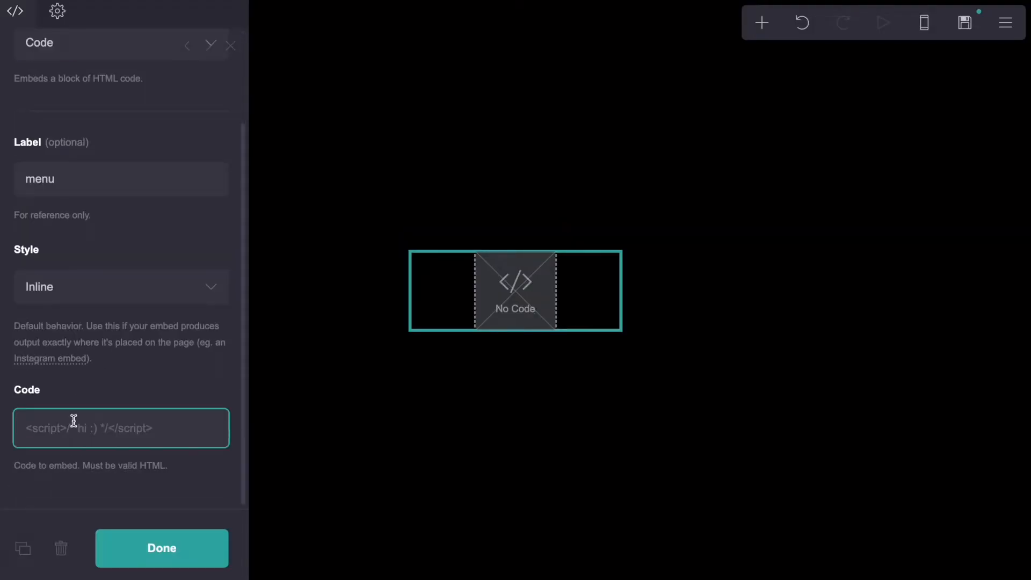
key("ctrl+v")
scroll(74, 420, "down", 20)
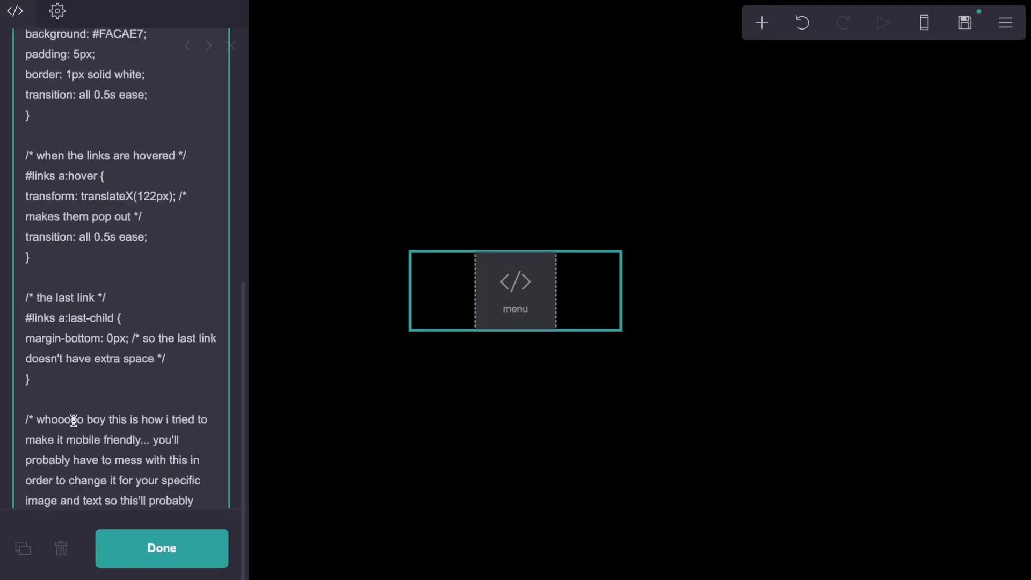
scroll(73, 420, "down", 5)
scroll(75, 421, "up", 20)
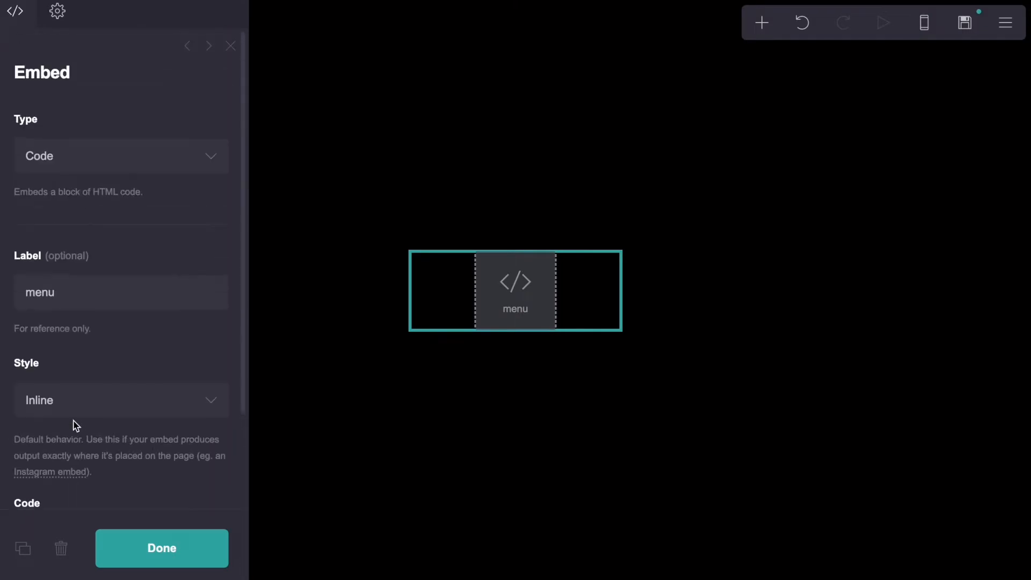
Add a Header Marker control below the menu embed with a margin of 1.25
left_click(760, 18)
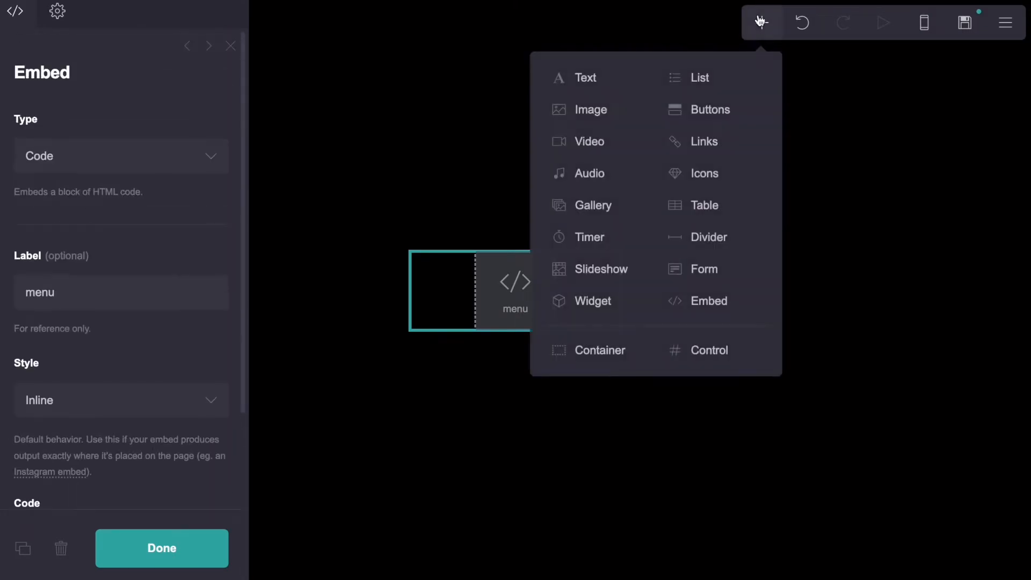
left_click(727, 353)
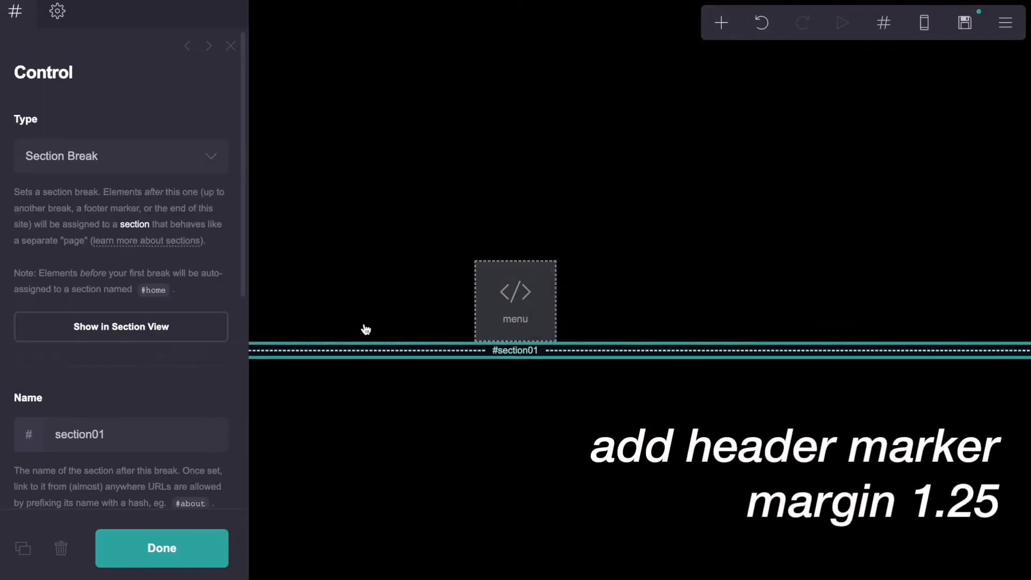
left_click(149, 176)
left_click(146, 175)
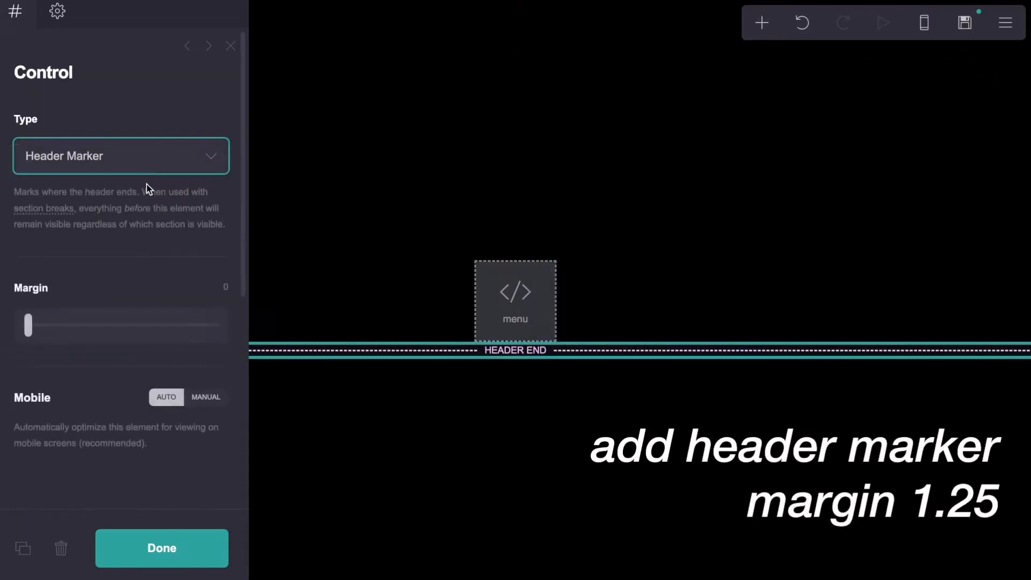
left_click(226, 287)
type("1.2")
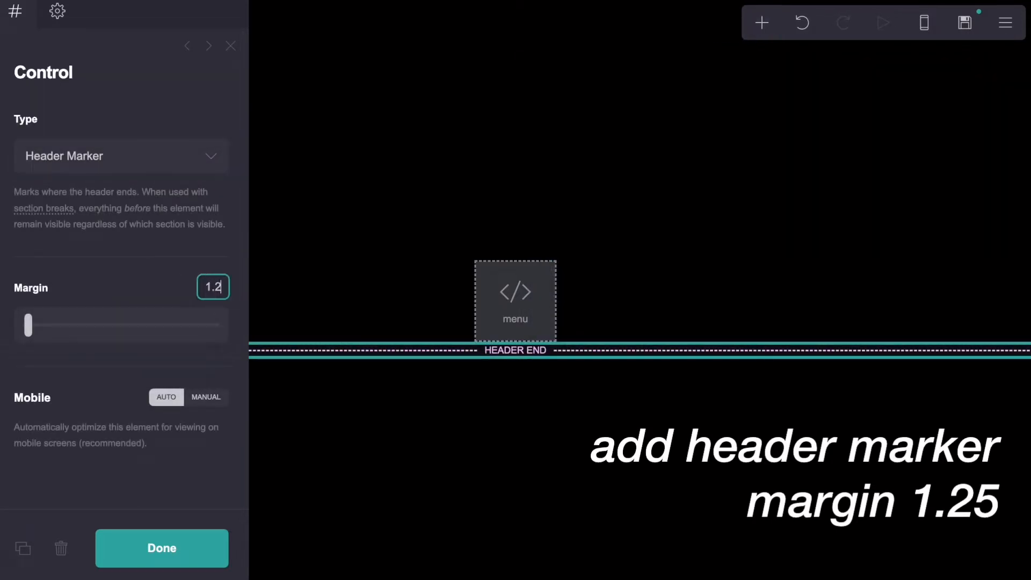
type("5")
key("Return")
left_click(236, 51)
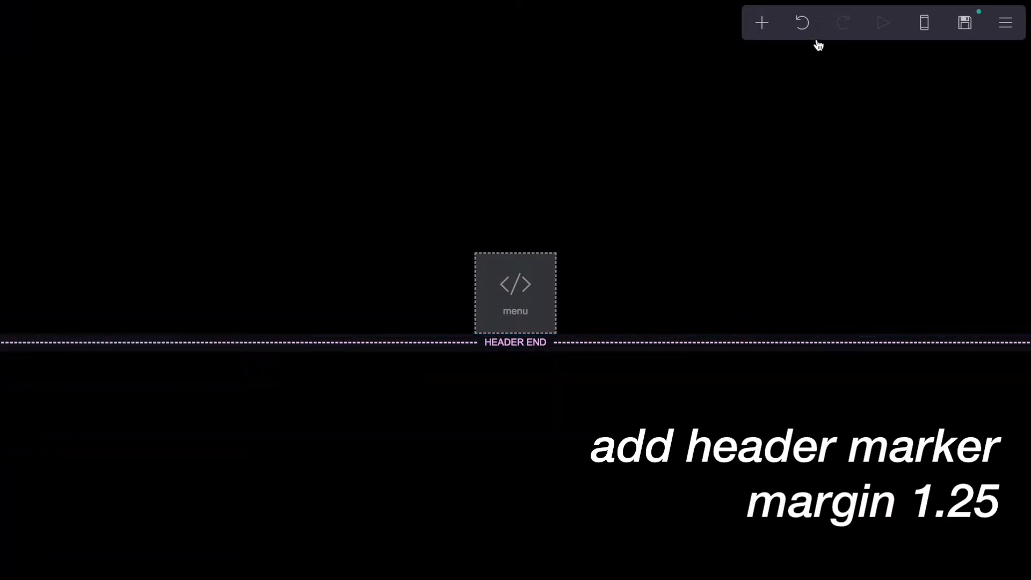
Add a section break below the header marker and name it "home"
left_click(761, 23)
left_click(690, 352)
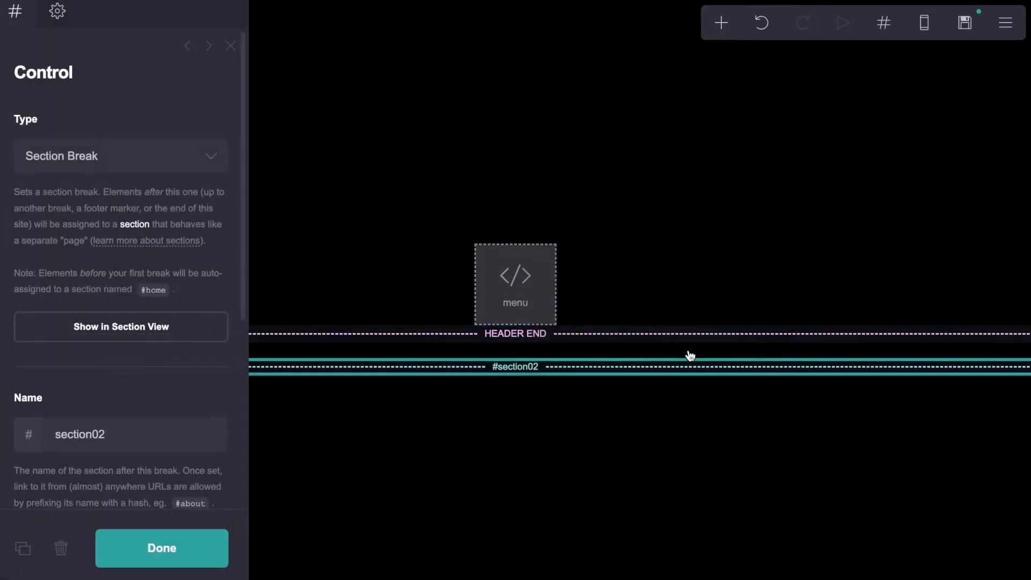
double_click(115, 435)
type("home")
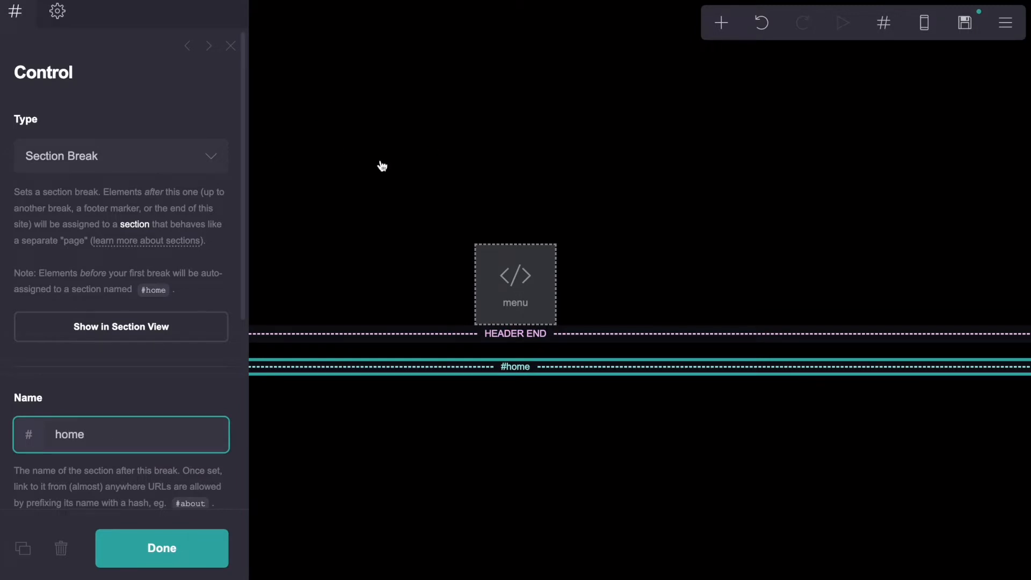
Add another section break below #home and name it "a"
left_click(721, 23)
left_click(678, 347)
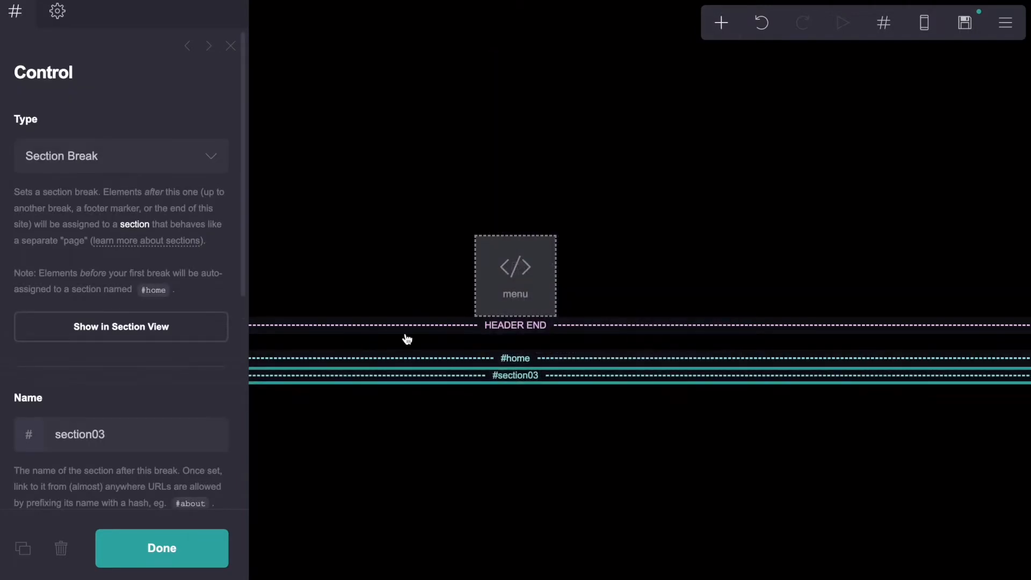
left_click(103, 430)
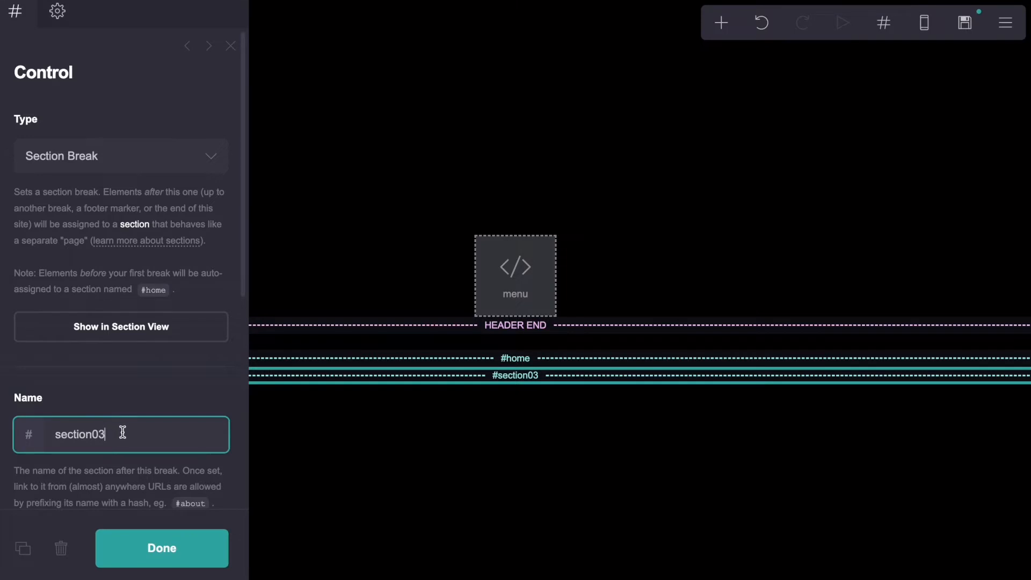
left_click_drag(123, 432, 41, 428)
type("a")
left_click(231, 47)
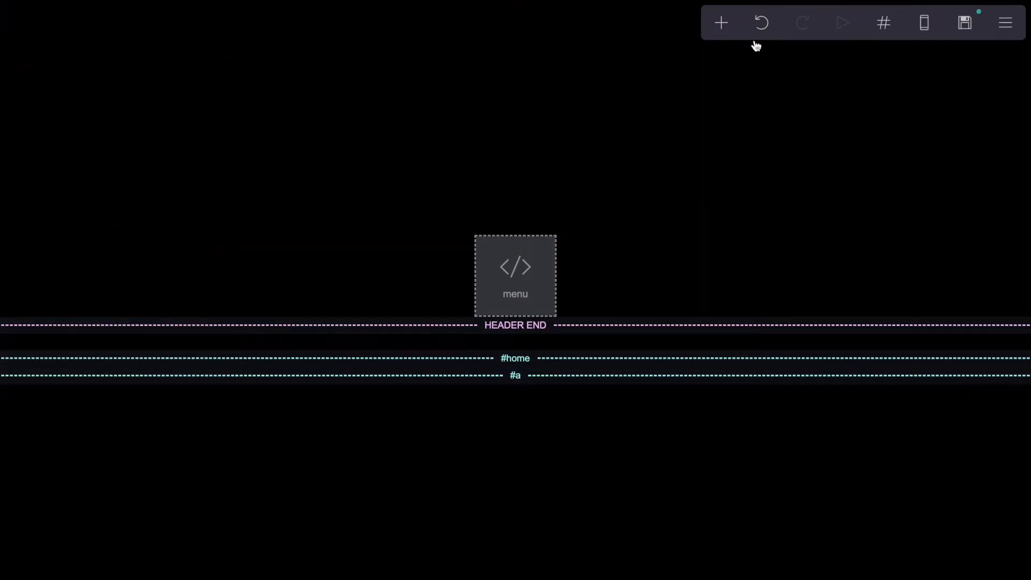
Add a default container below the #a section break and set its vertical and horizontal padding to 0.5
left_click(721, 22)
left_click(564, 355)
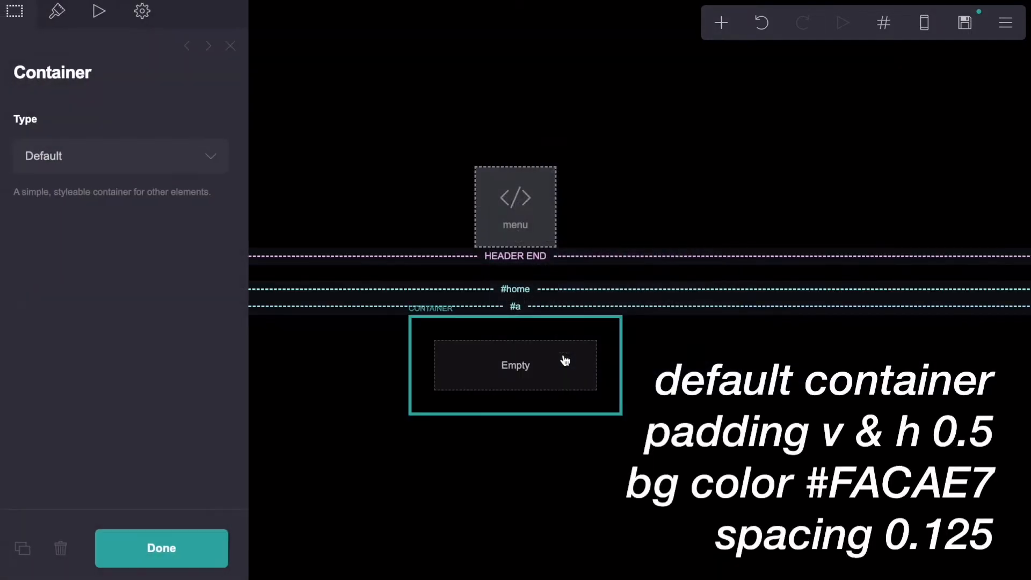
left_click(63, 35)
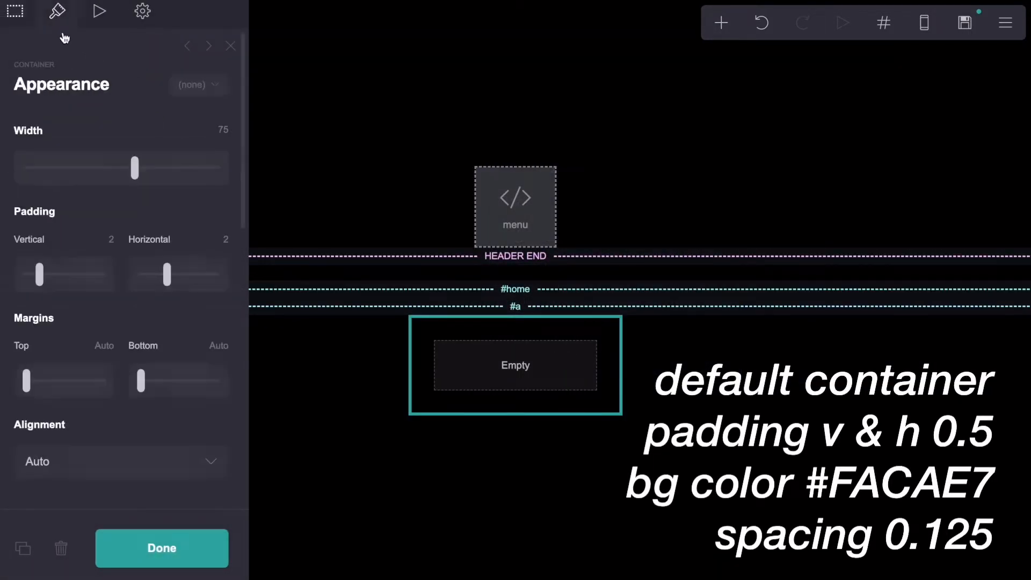
type("0.5")
key("Return")
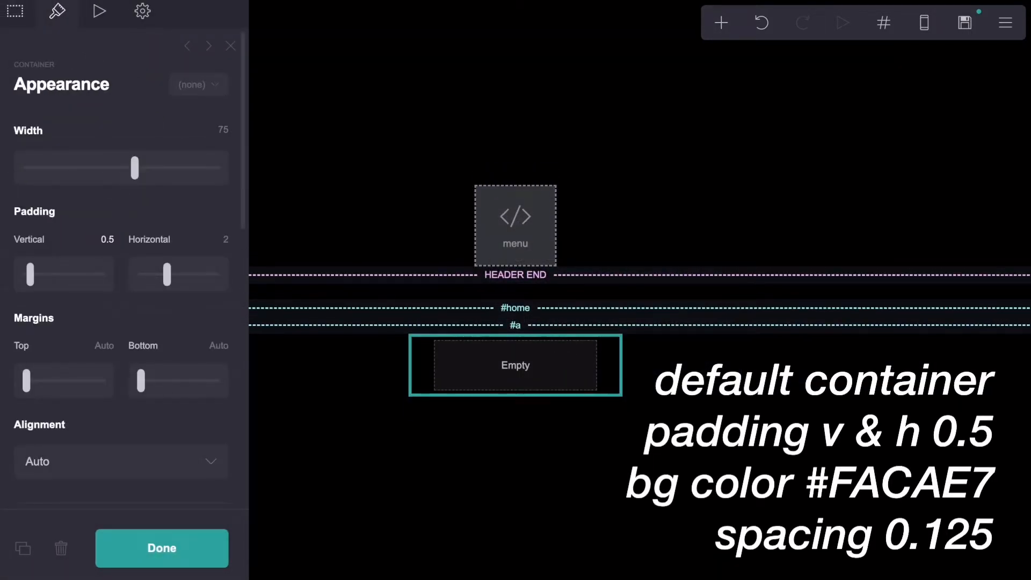
left_click(224, 239)
type("0.5")
key("Return")
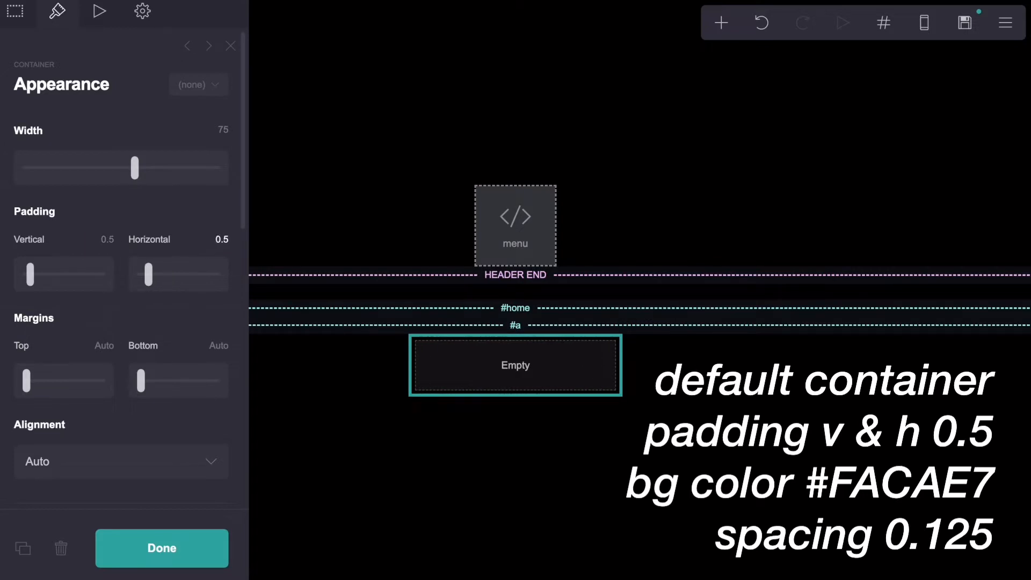
Give the container a solid color background of #FACAE7
scroll(130, 243, "down", 7)
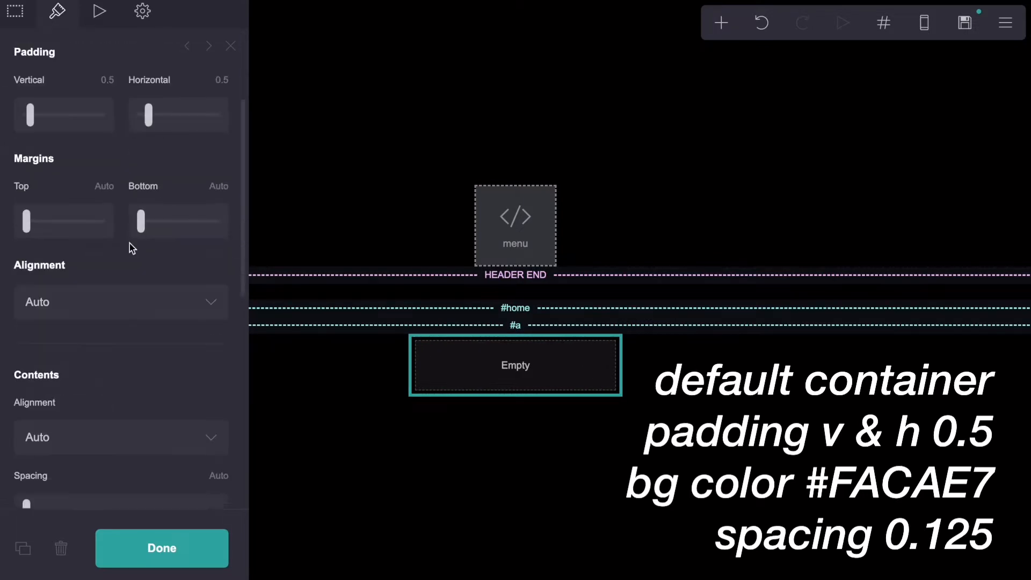
left_click(102, 257)
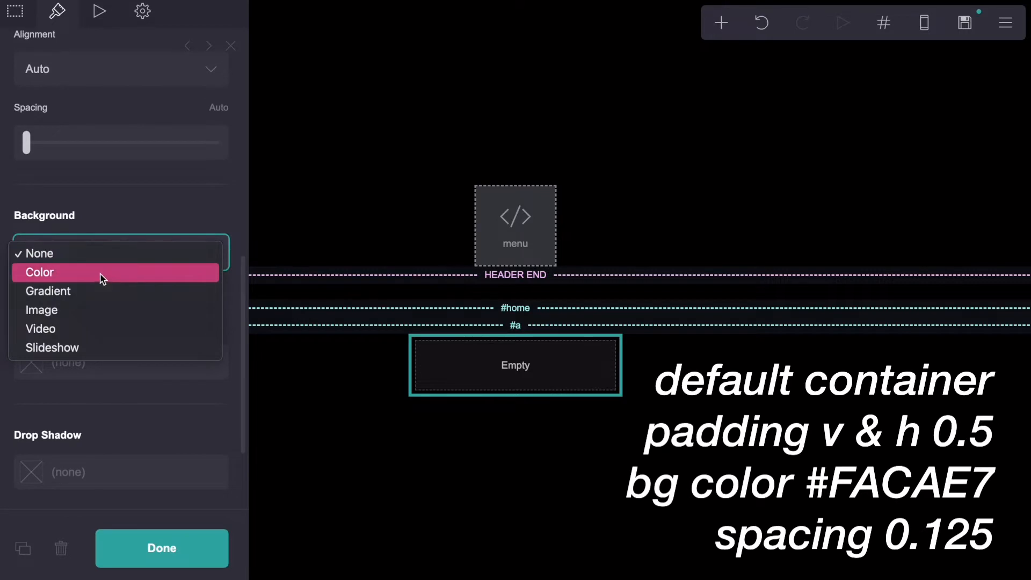
left_click(102, 272)
left_click(113, 299)
left_click_drag(113, 299, 70, 303)
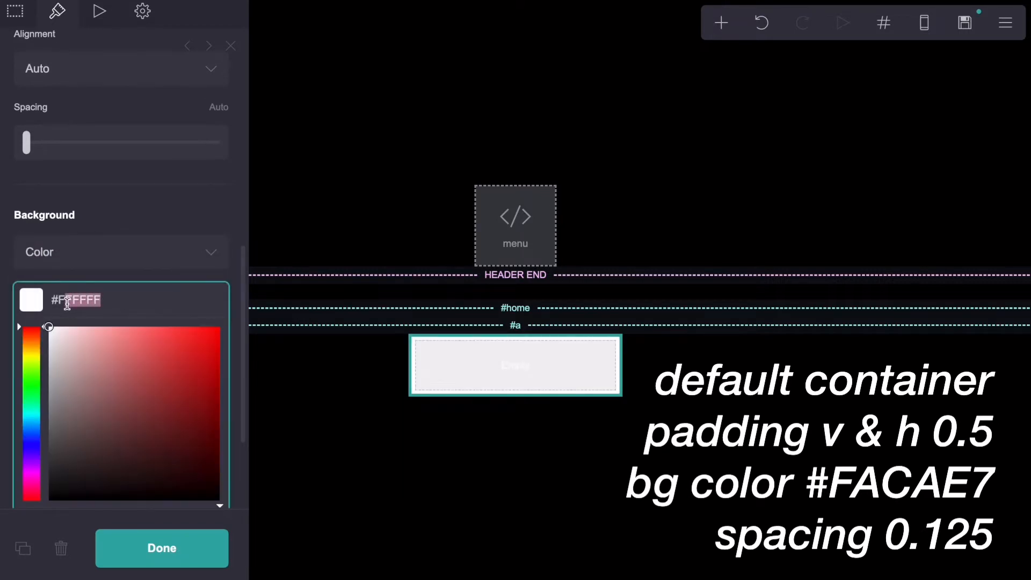
type("AC")
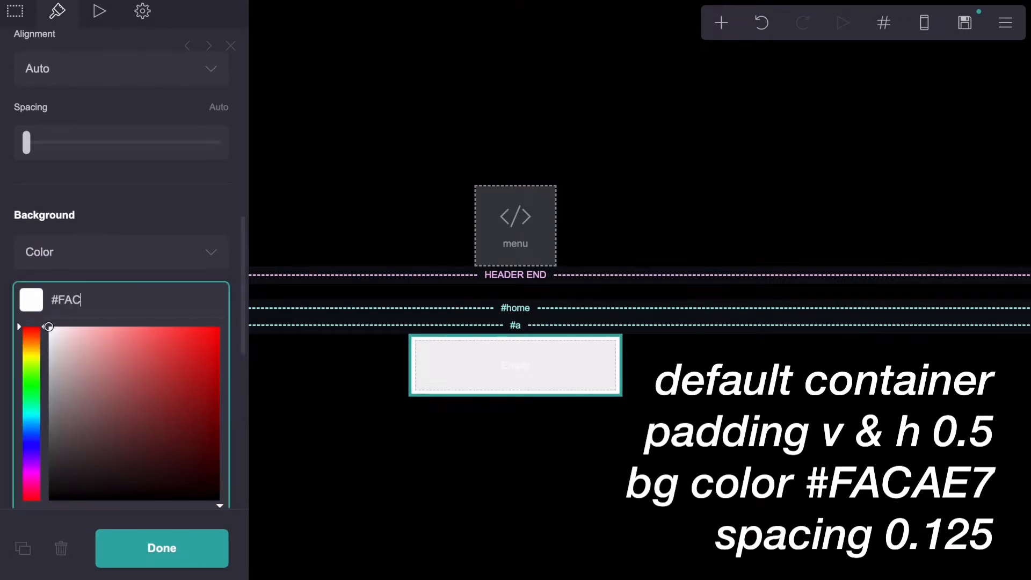
type("AE7")
left_click(118, 216)
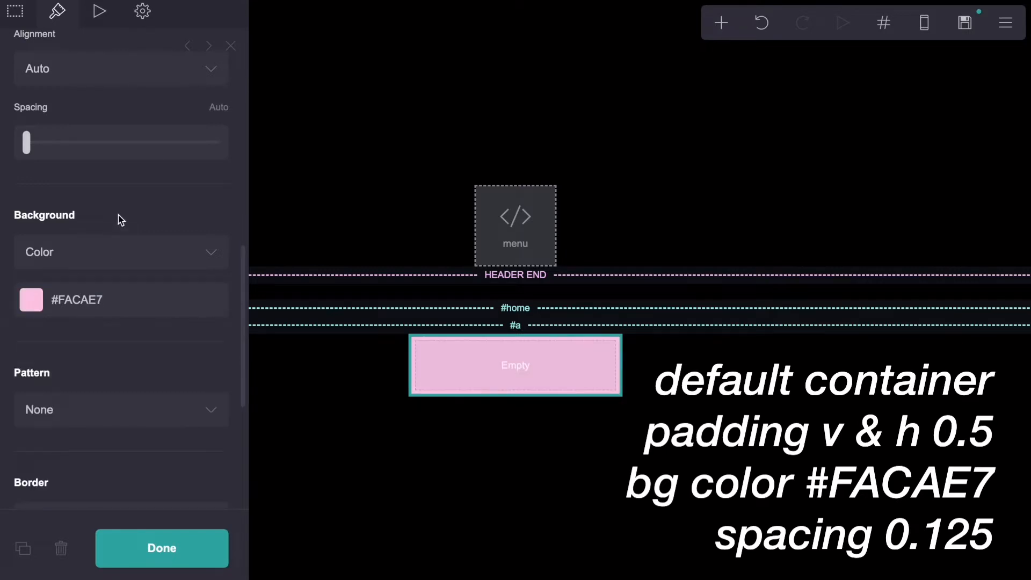
Set the spacing of the container's contents to 0.125 and close its settings
scroll(118, 215, "down", 2)
scroll(118, 217, "up", 4)
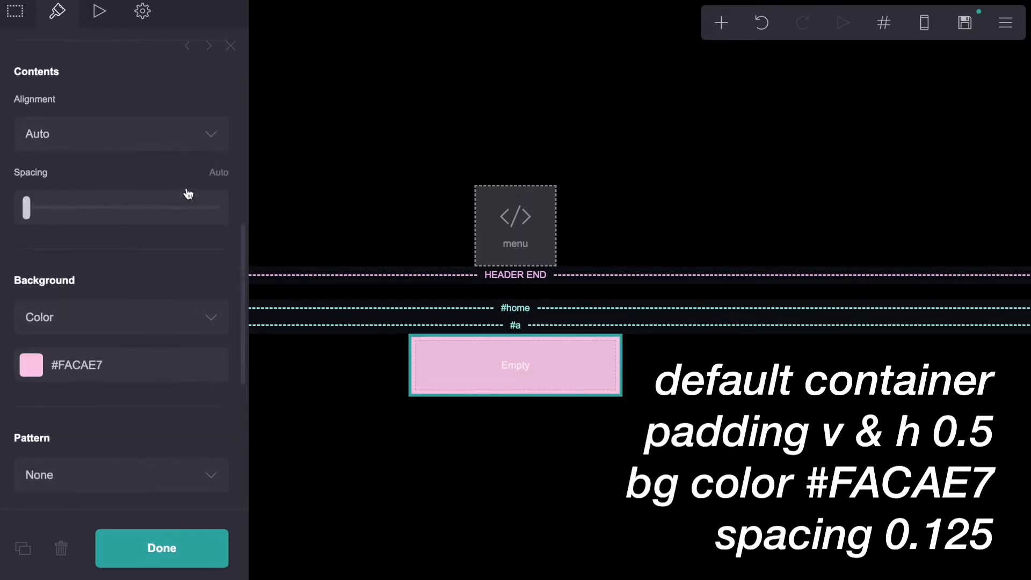
left_click(218, 172)
key("BackSpace")
type(".125")
key("Return")
scroll(206, 239, "down", 5)
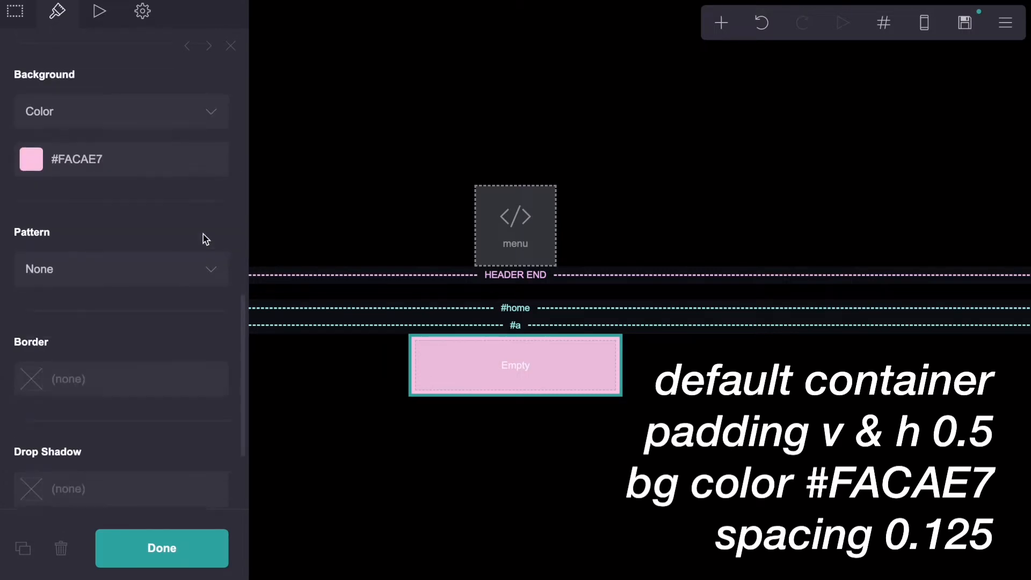
scroll(206, 239, "up", 10)
left_click(230, 46)
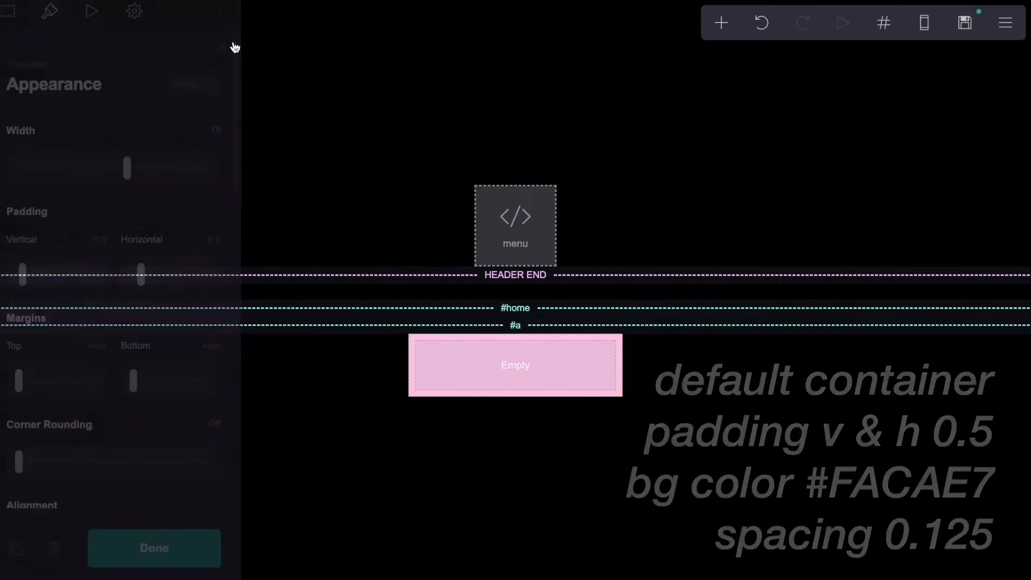
Add a code embed, place it inside the pink container, and label it "name"
left_click(733, 23)
left_click(653, 294)
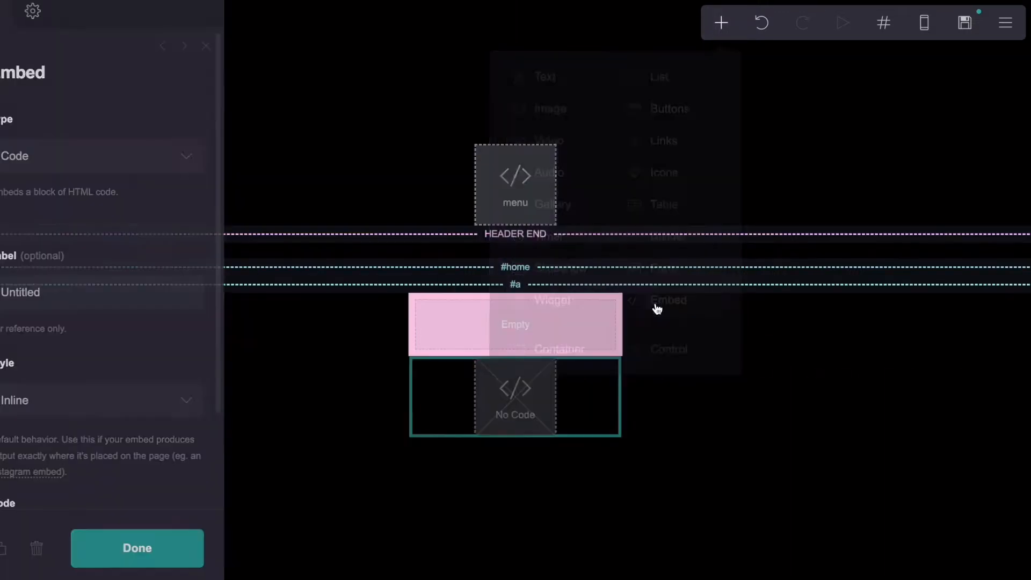
left_click_drag(506, 358, 506, 331)
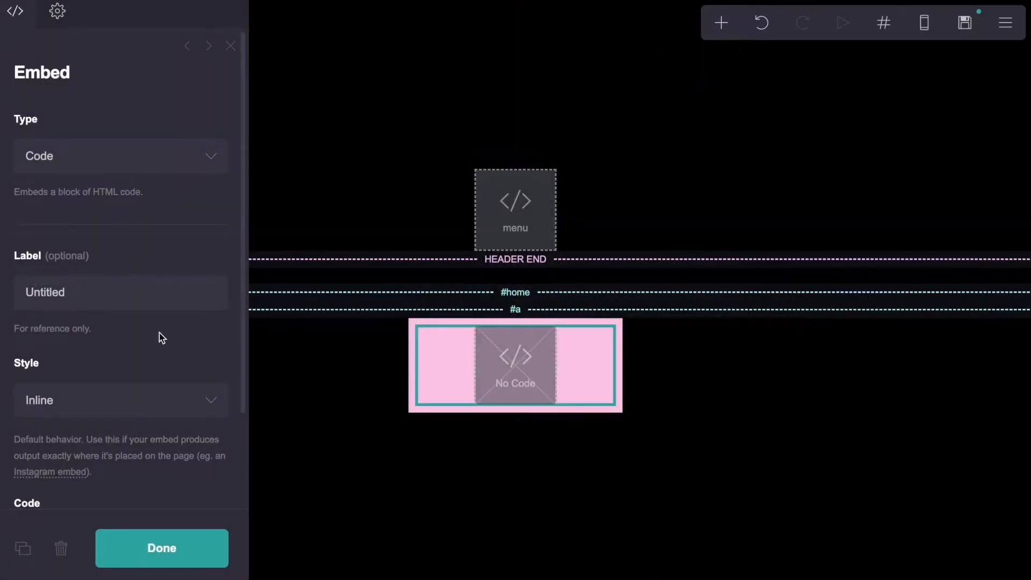
left_click(122, 292)
left_click_drag(122, 292, 10, 292)
type("name")
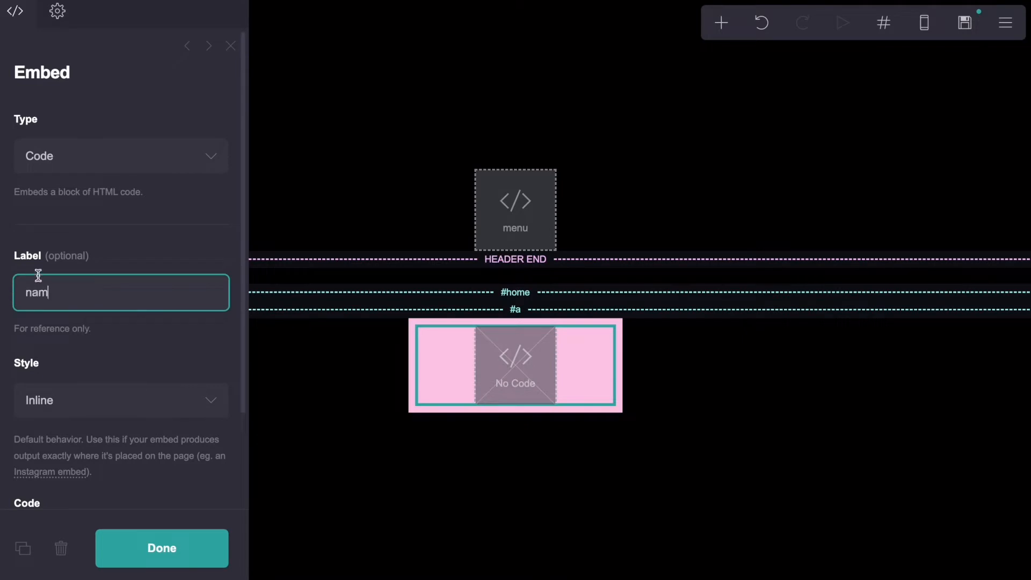
left_click(100, 246)
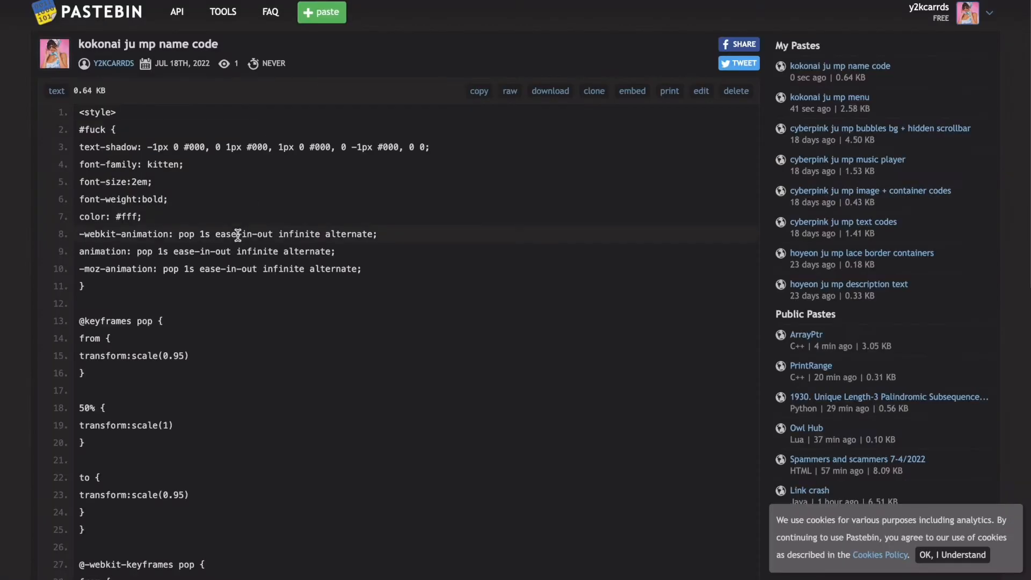
Copy the raw paste data of the "kokonai ju mp name code" paste on Pastebin
scroll(238, 240, "down", 8)
scroll(237, 238, "up", 1)
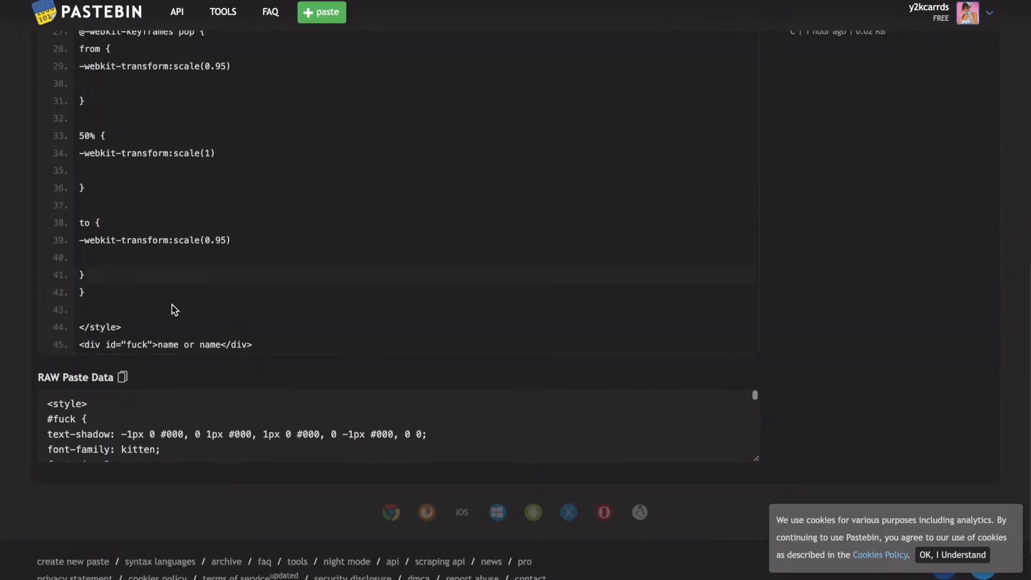
left_click(123, 378)
scroll(210, 268, "up", 7)
Switch back to Carrd, paste the copied code into the name embed, and close its settings
scroll(198, 95, "down", 1)
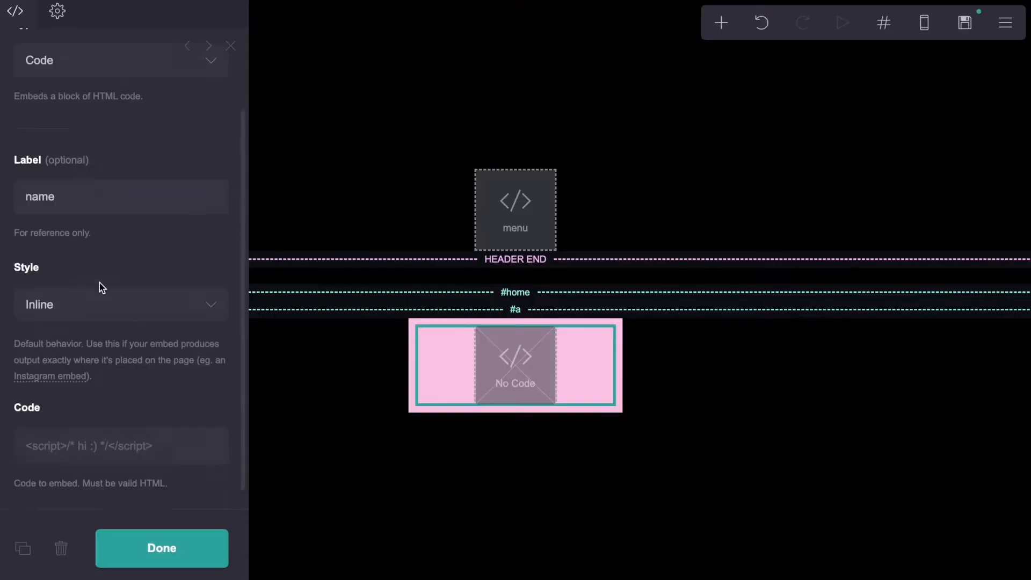
scroll(99, 283, "down", 1)
left_click(72, 412)
key("ctrl+v")
scroll(73, 412, "down", 10)
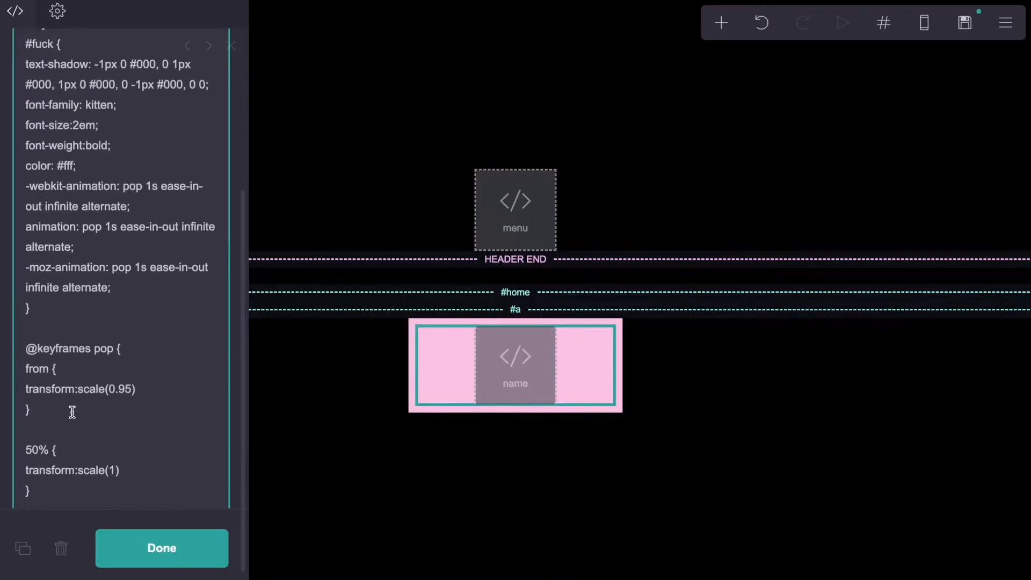
scroll(72, 412, "down", 3)
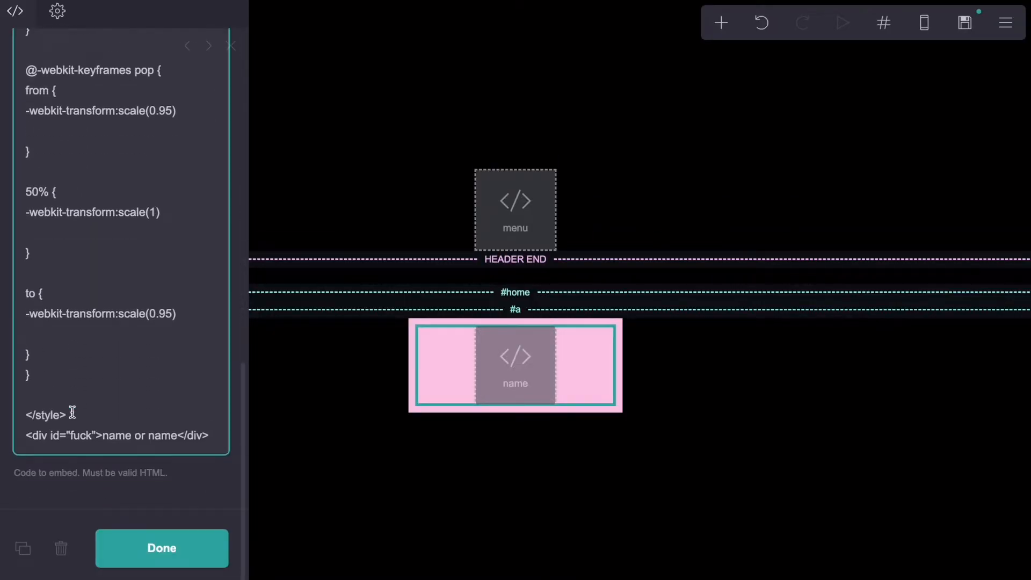
scroll(71, 411, "up", 15)
left_click(231, 47)
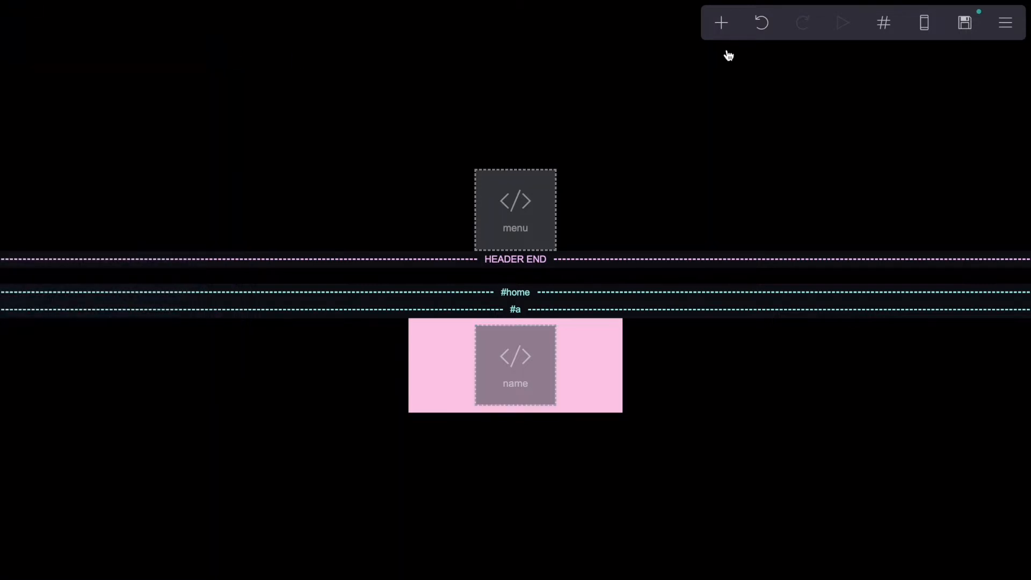
Add a text element below the name embed in the container, with the Arimo font at size 0.875
left_click(720, 22)
left_click(542, 77)
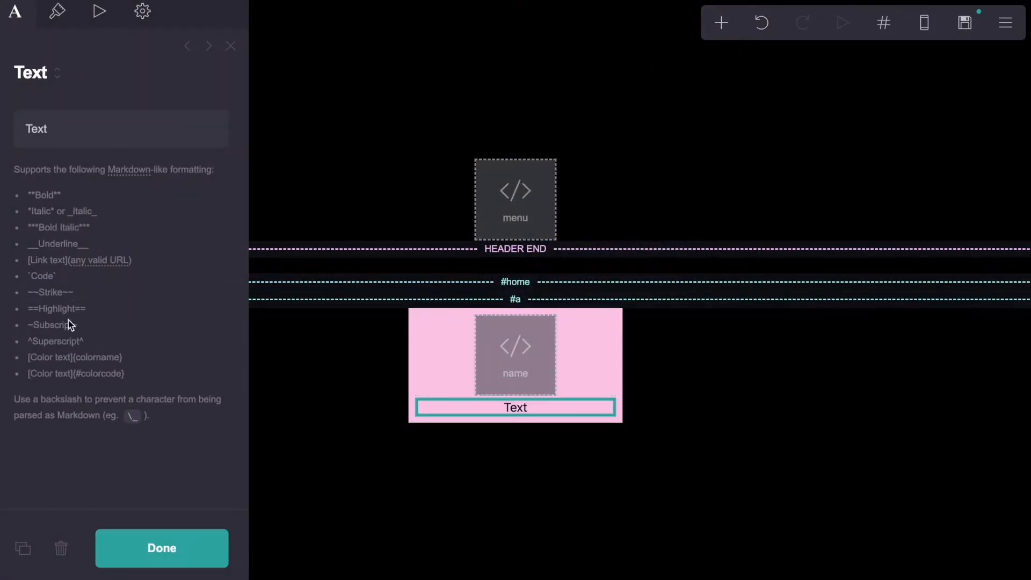
left_click(57, 11)
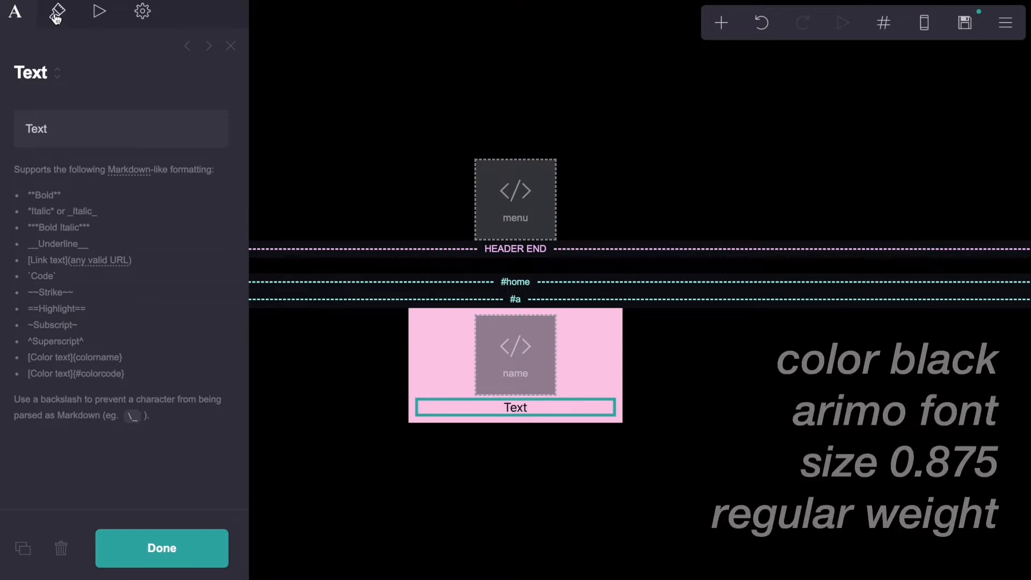
left_click(195, 258)
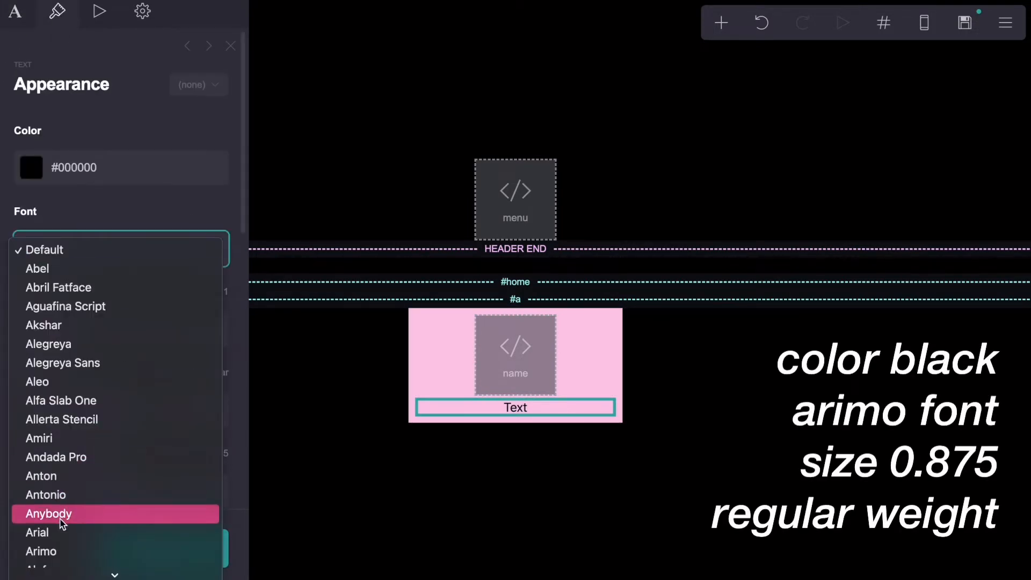
left_click(54, 551)
left_click(220, 291)
key("BackSpace")
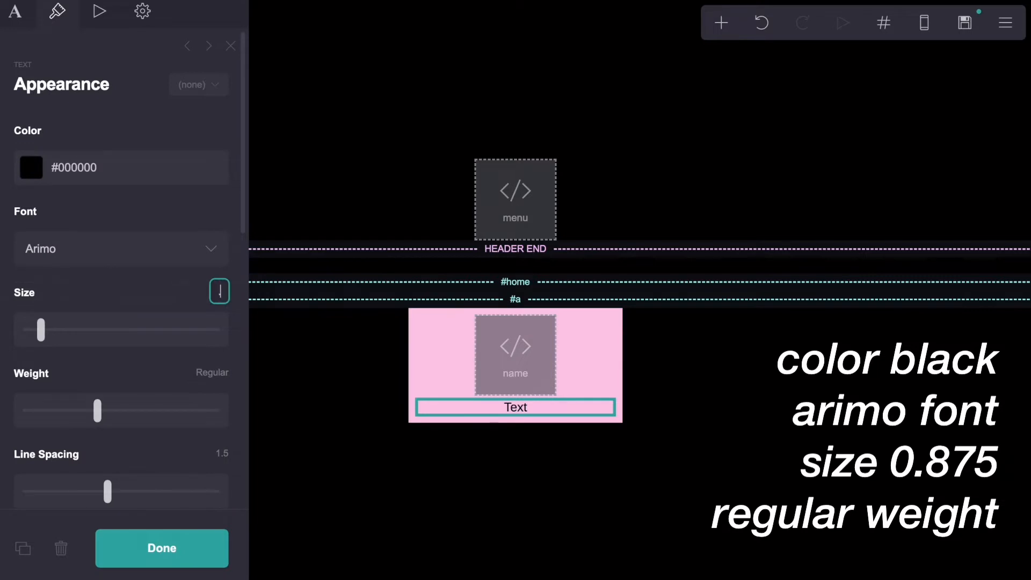
type("0.875")
key("Return")
Set the text element's line spacing to 1.25 and its margins to 0.125
scroll(67, 403, "down", 1)
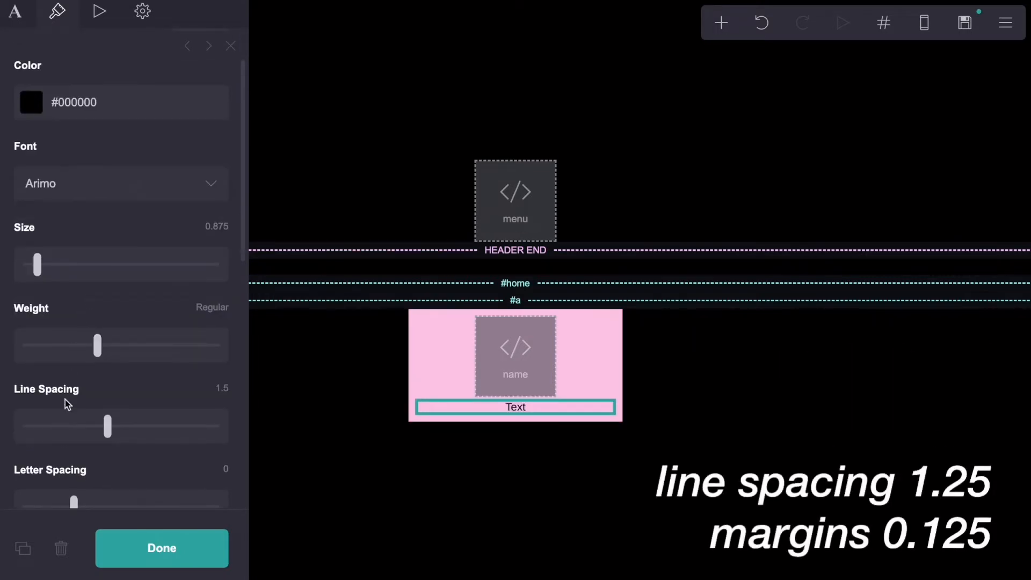
left_click(82, 431)
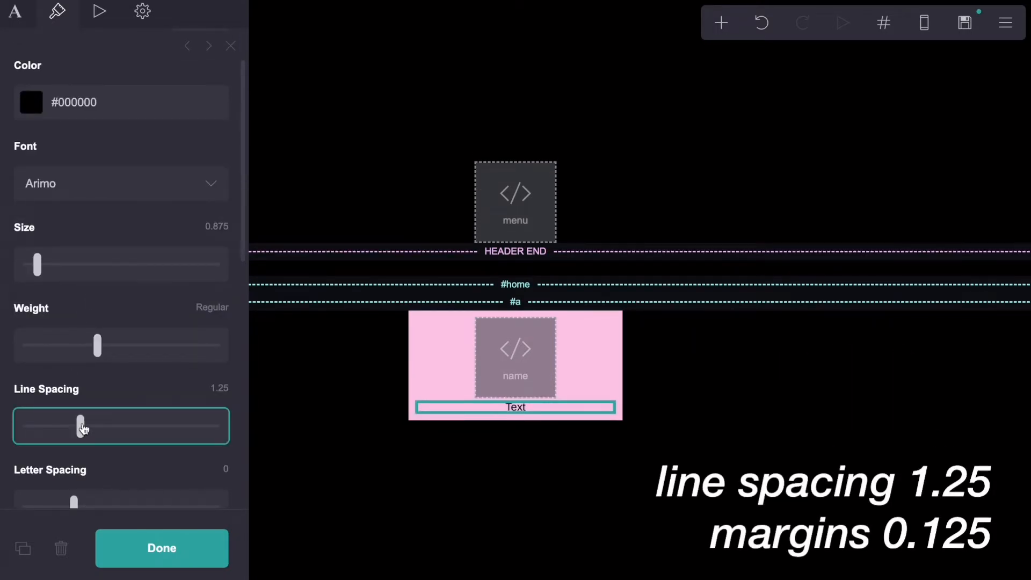
scroll(111, 400, "down", 6)
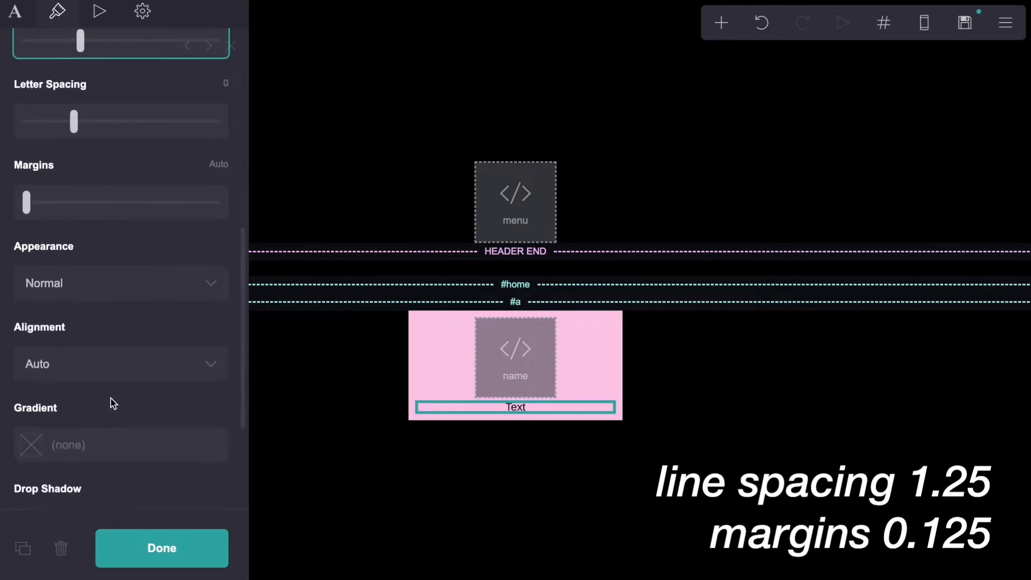
scroll(111, 398, "up", 2)
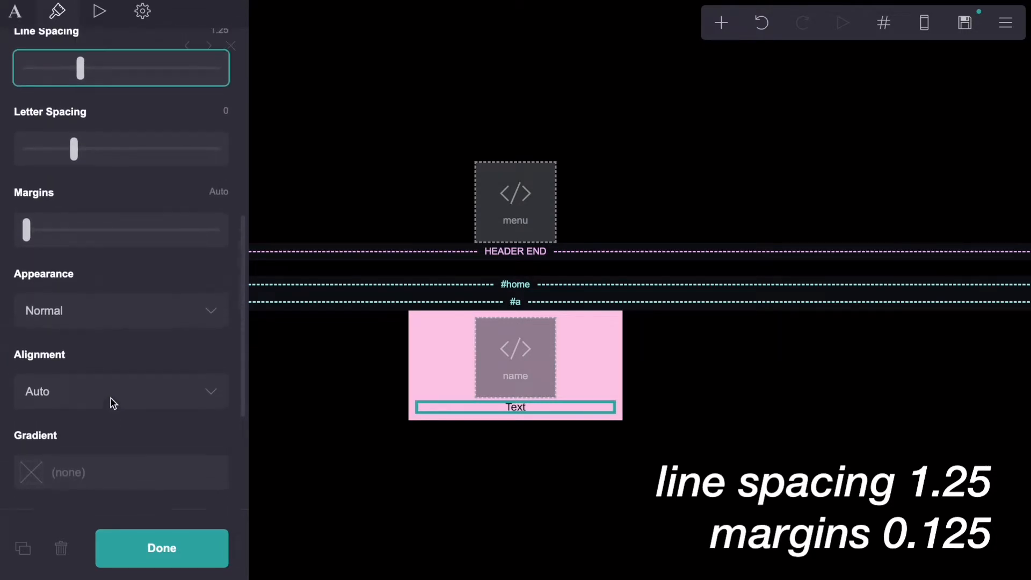
left_click(215, 309)
type("0.125")
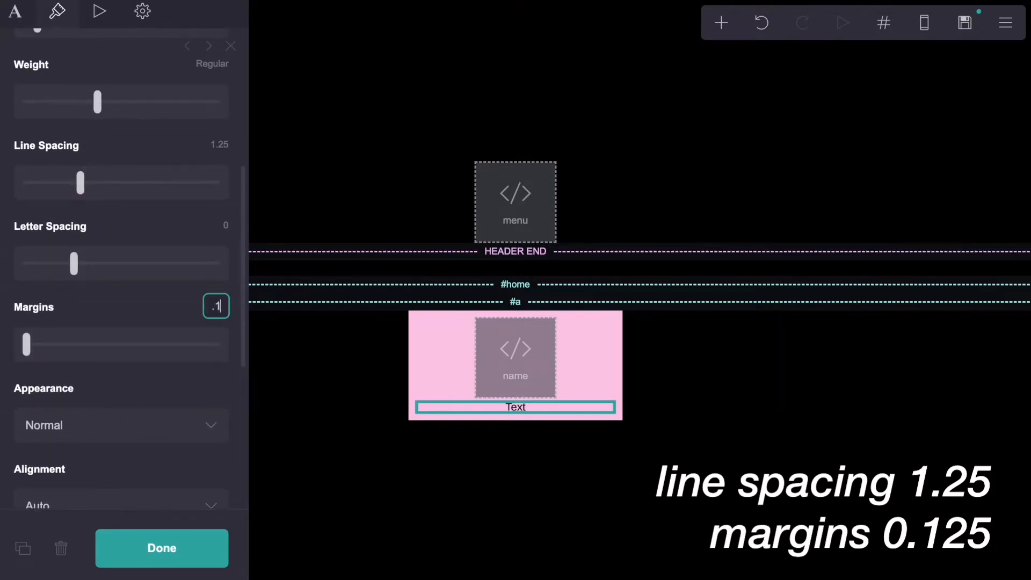
key("Return")
scroll(160, 299, "up", 1)
scroll(160, 300, "up", 4)
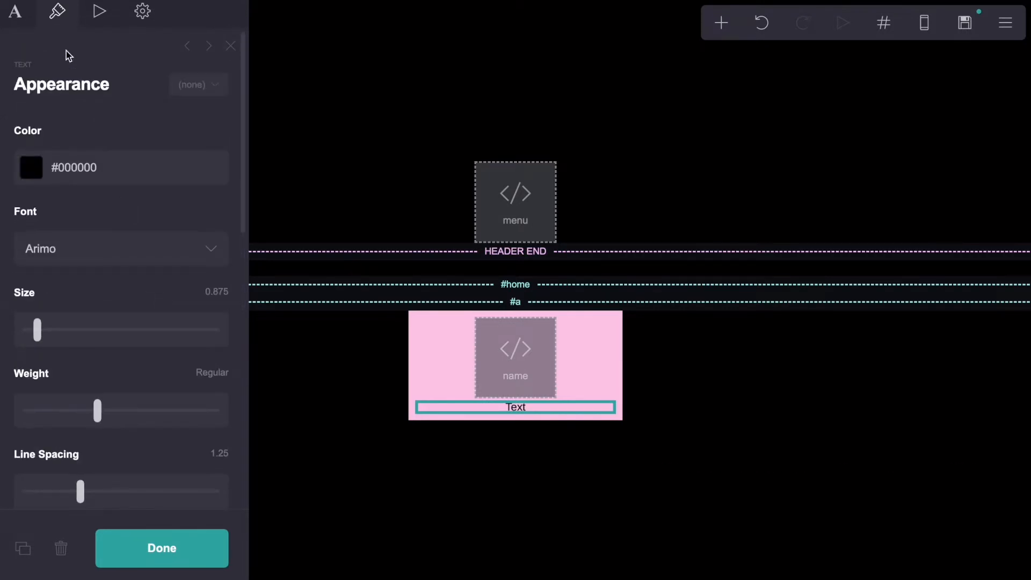
Replace the text below the name embed with "pronouns" followed by repeated "info" filling two lines, and close its settings
left_click(15, 11)
left_click(60, 129)
left_click_drag(59, 129, 3, 133)
type("pr")
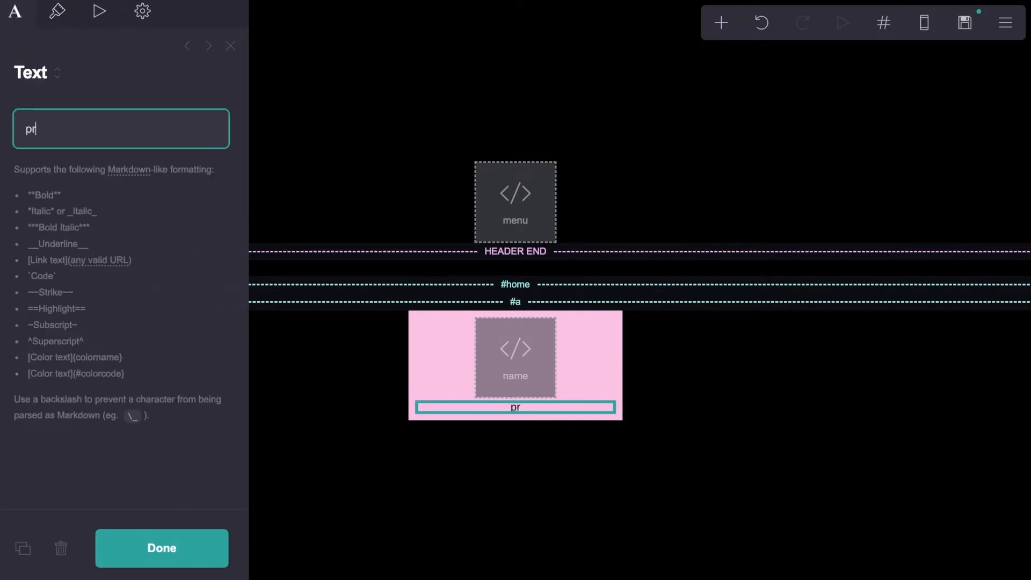
type("onouns info info info info info info info info")
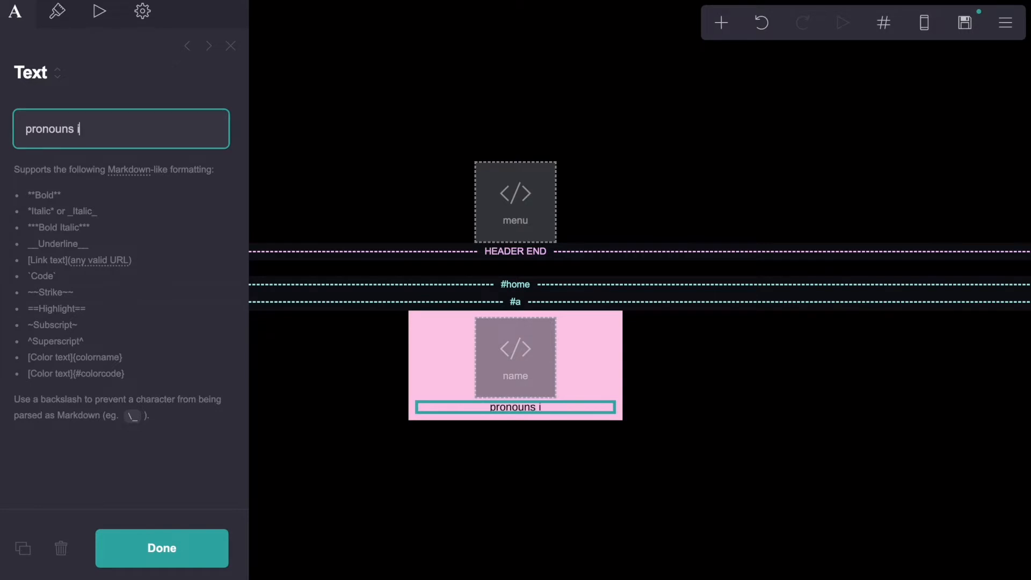
key("Return")
key("BackSpace")
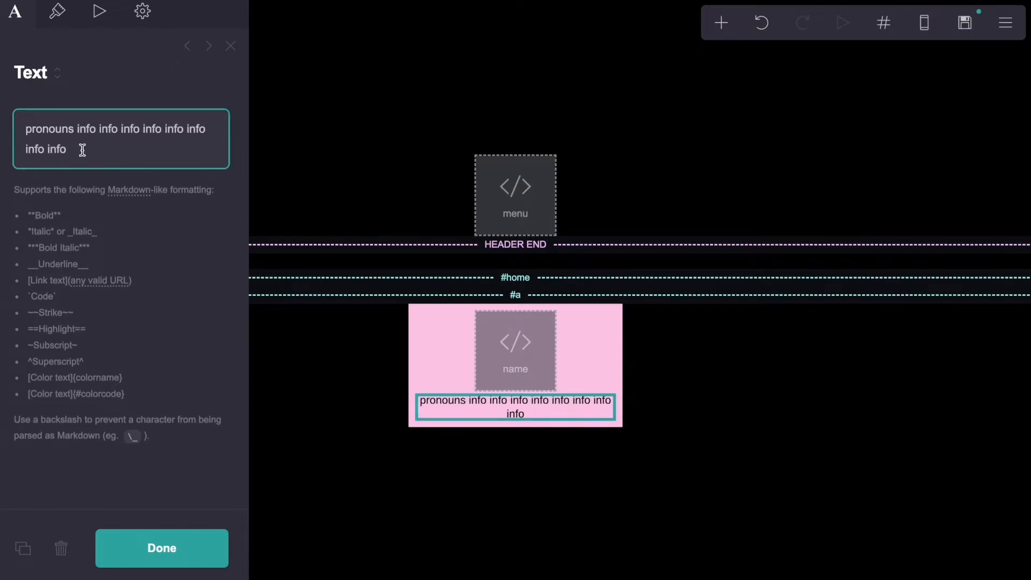
left_click_drag(80, 150, 24, 150)
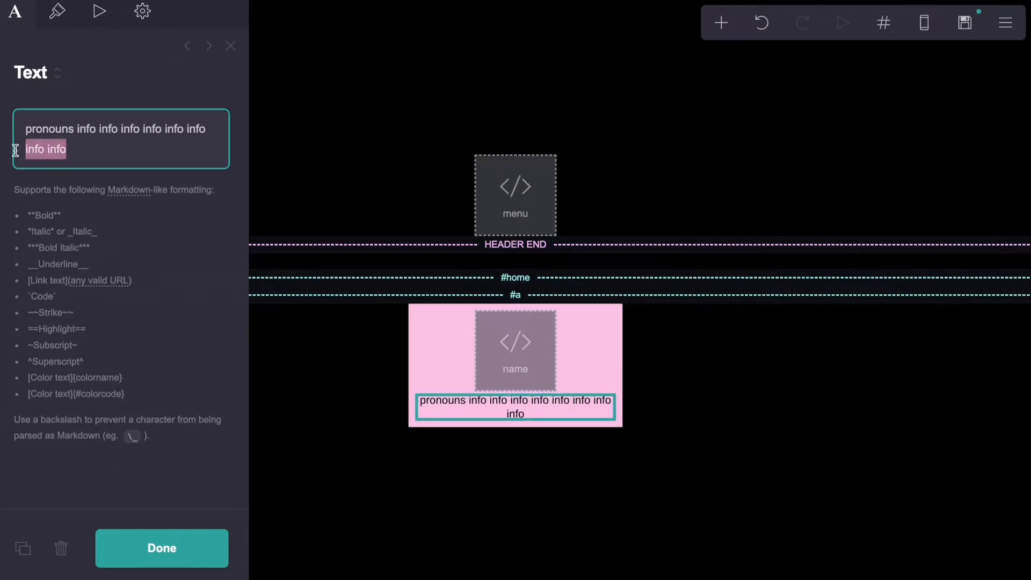
left_click(103, 149)
type("info info info info")
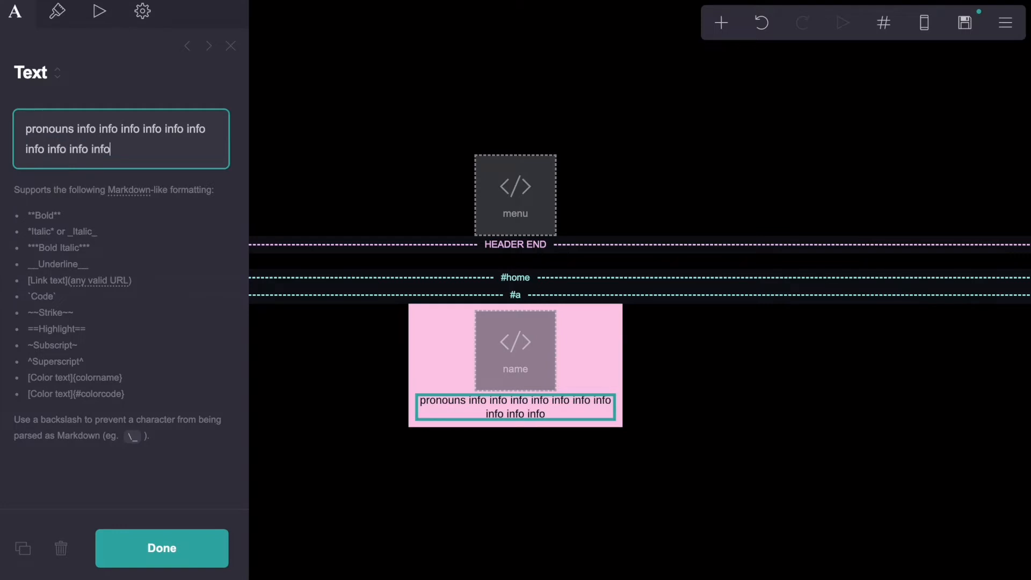
type(" info info info info info info")
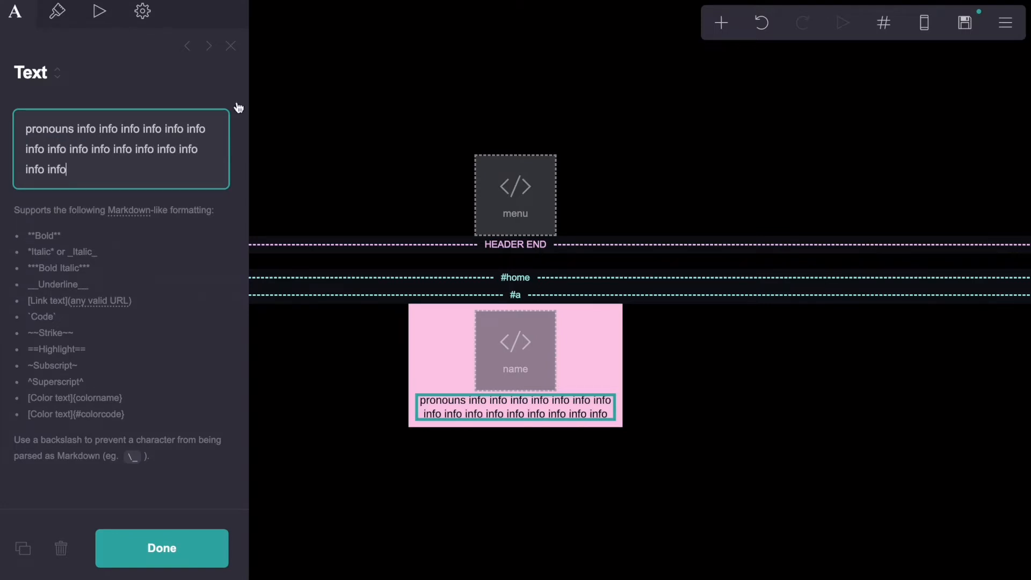
left_click(231, 47)
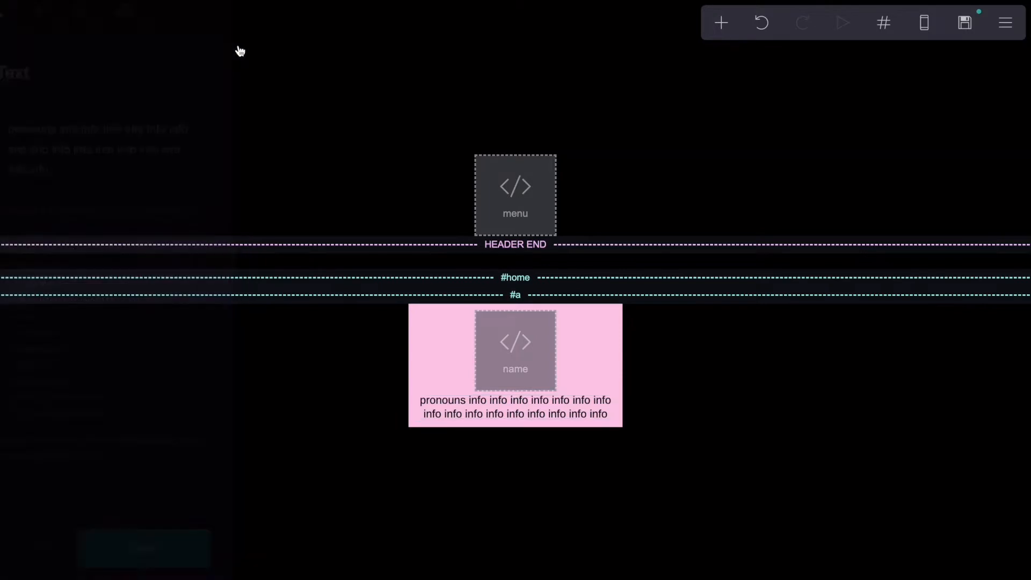
Add an image element below the pronouns text inside the container and set its width to Edge to Edge
left_click(722, 24)
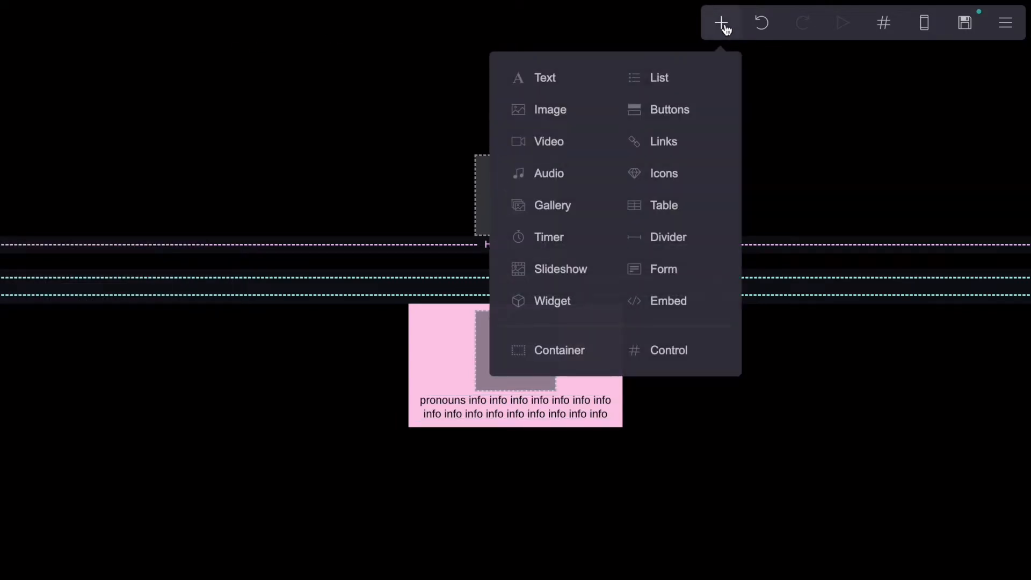
left_click(580, 111)
left_click_drag(507, 414, 507, 325)
left_click(57, 11)
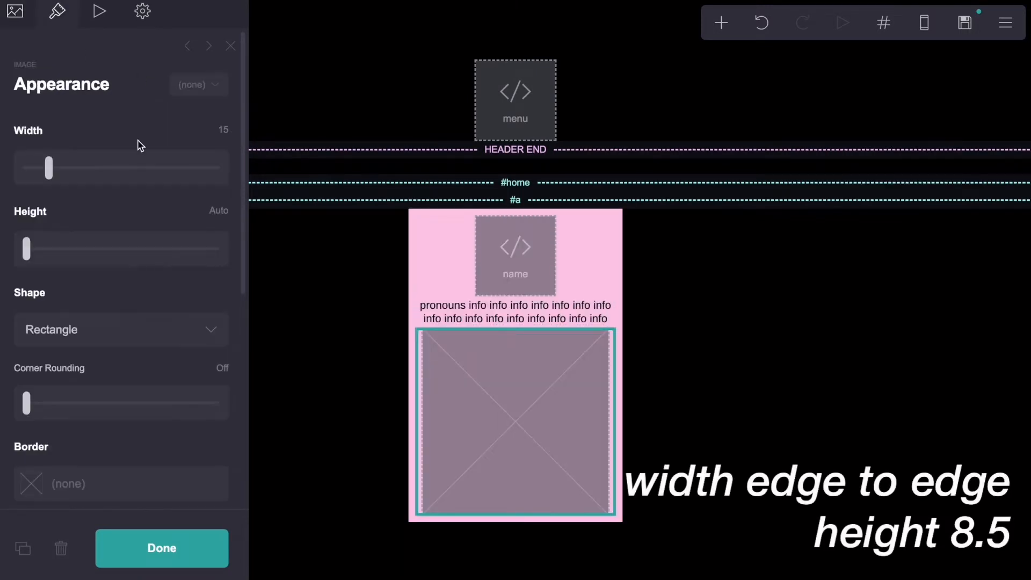
left_click(200, 178)
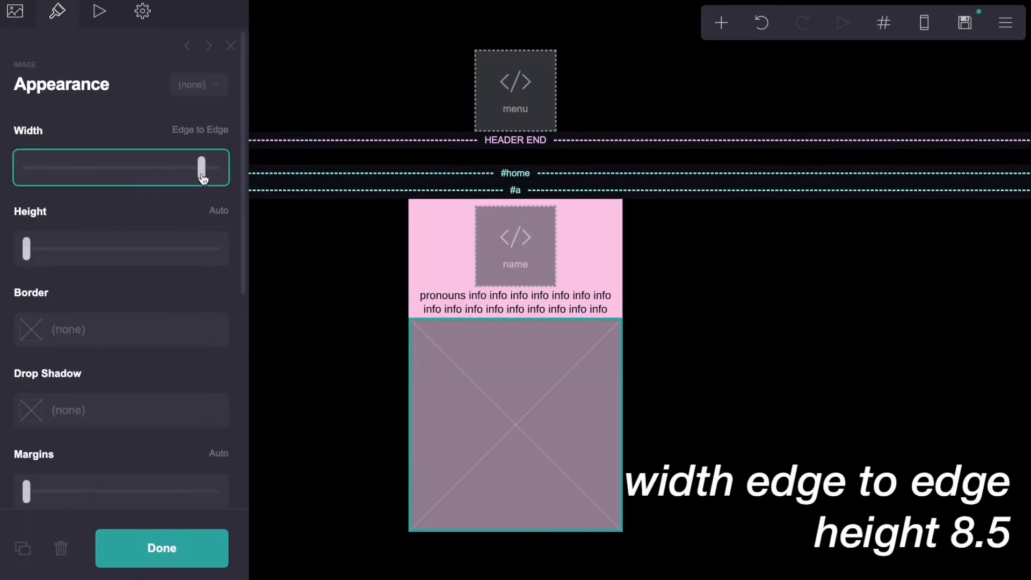
Upload the pink My Melody hearts picture to the image element and set its height to 8.5
left_click(15, 11)
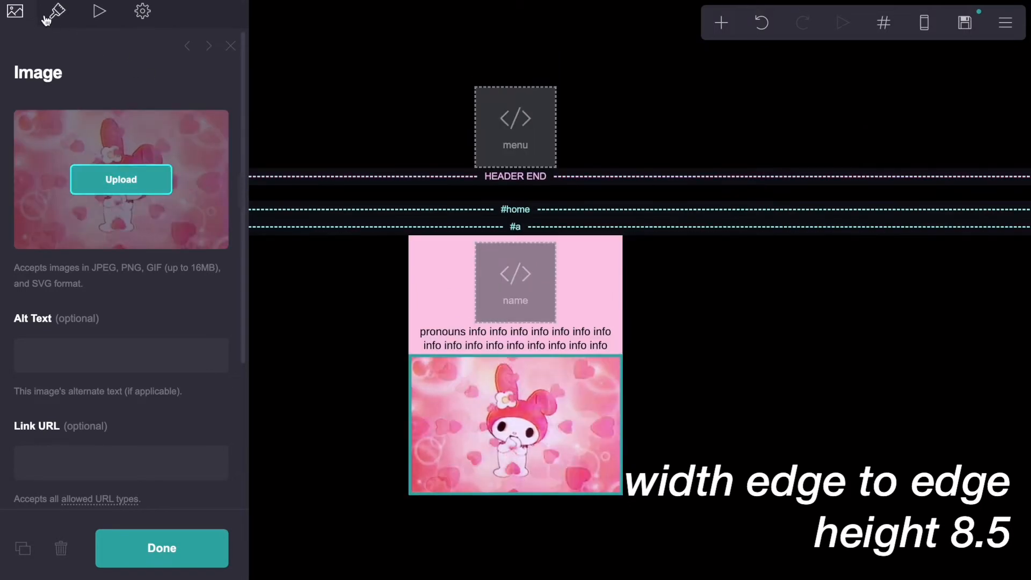
left_click(57, 11)
left_click(217, 211)
type("8.5")
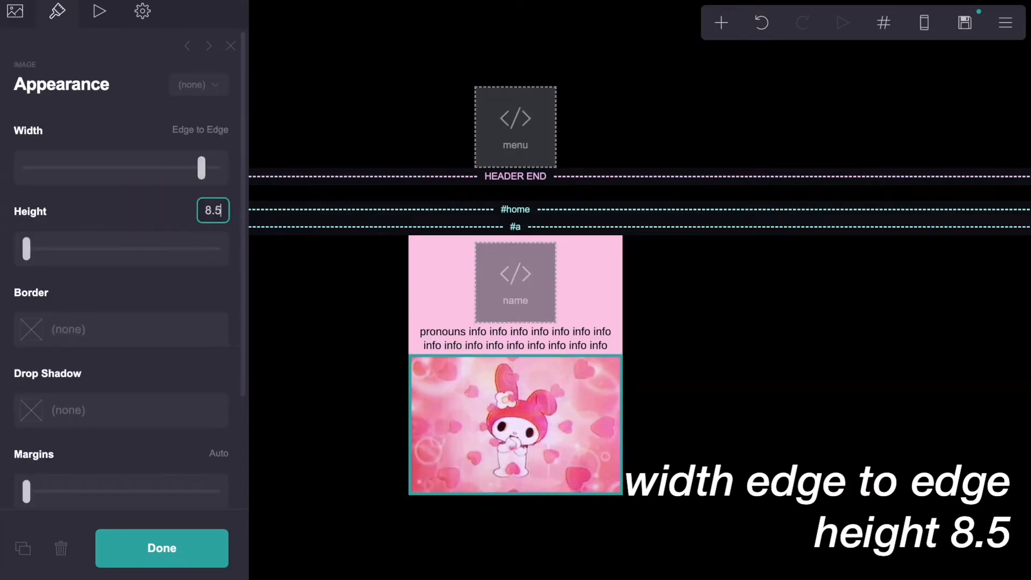
key("Return")
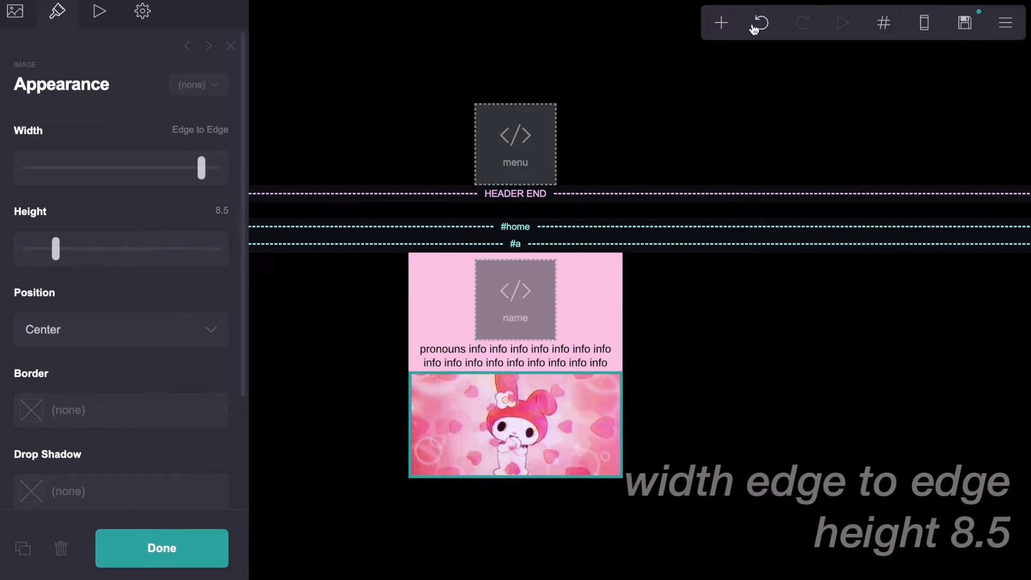
Add a text element below the image in the container and set its color to #FFFFFF
left_click(721, 23)
left_click(553, 78)
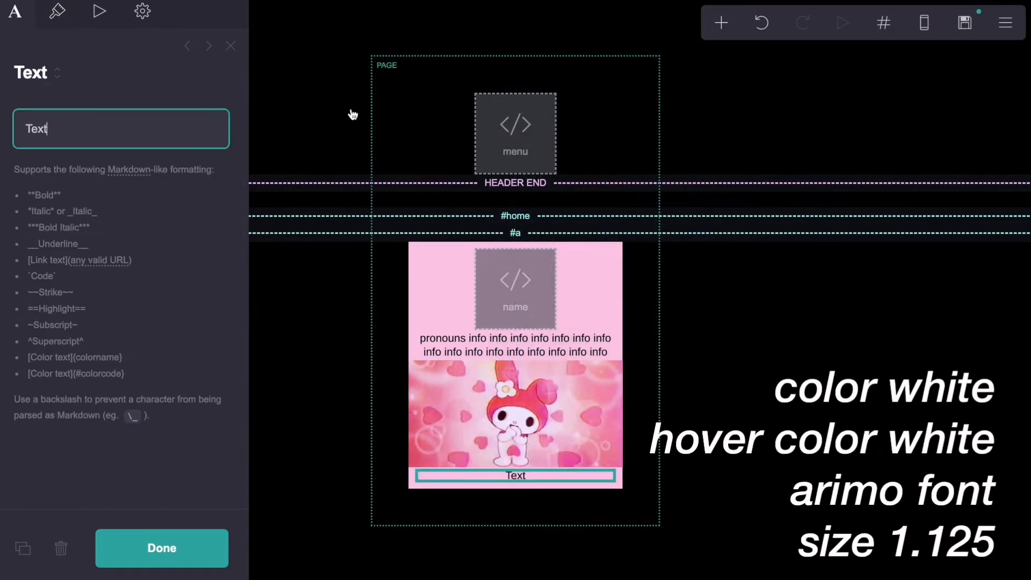
left_click(57, 11)
left_click(129, 181)
left_click_drag(83, 232, 33, 186)
left_click(105, 122)
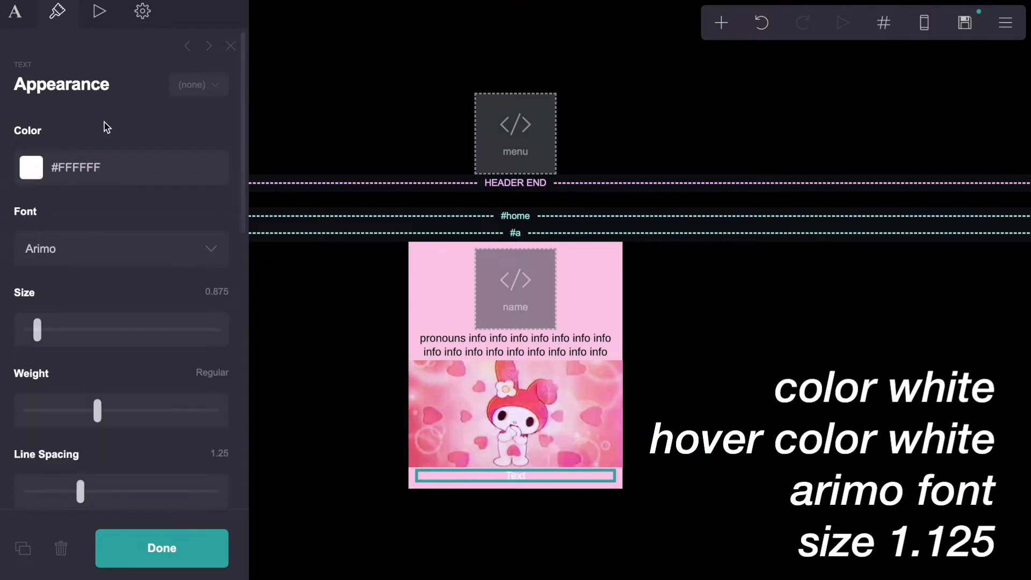
Replace the new text element's content with six space-separated placeholder links written as [link](url)
left_click(25, 12)
left_click_drag(69, 131, 16, 131)
key("BackSpace")
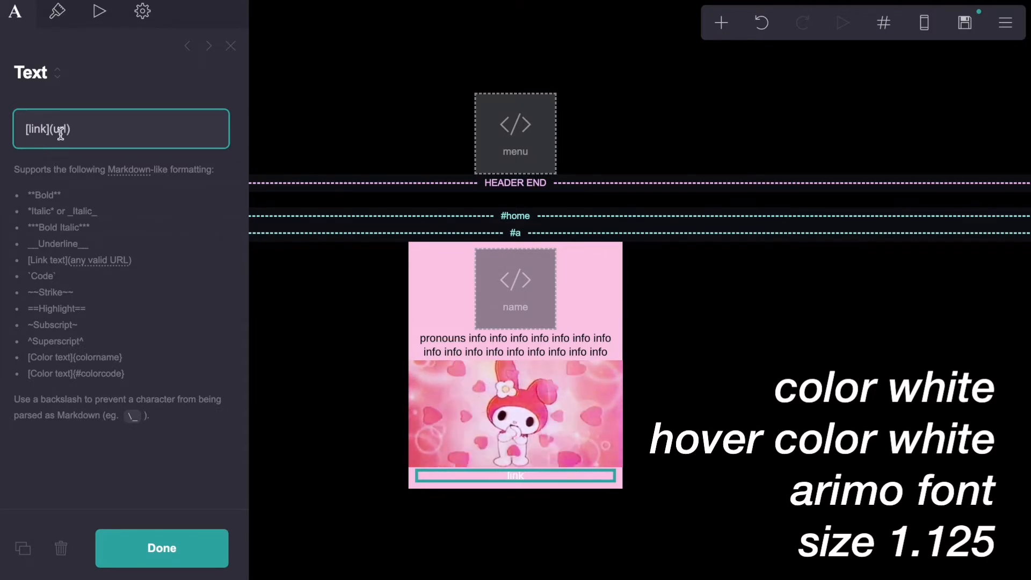
left_click_drag(84, 126, 22, 129)
key("ctrl+c")
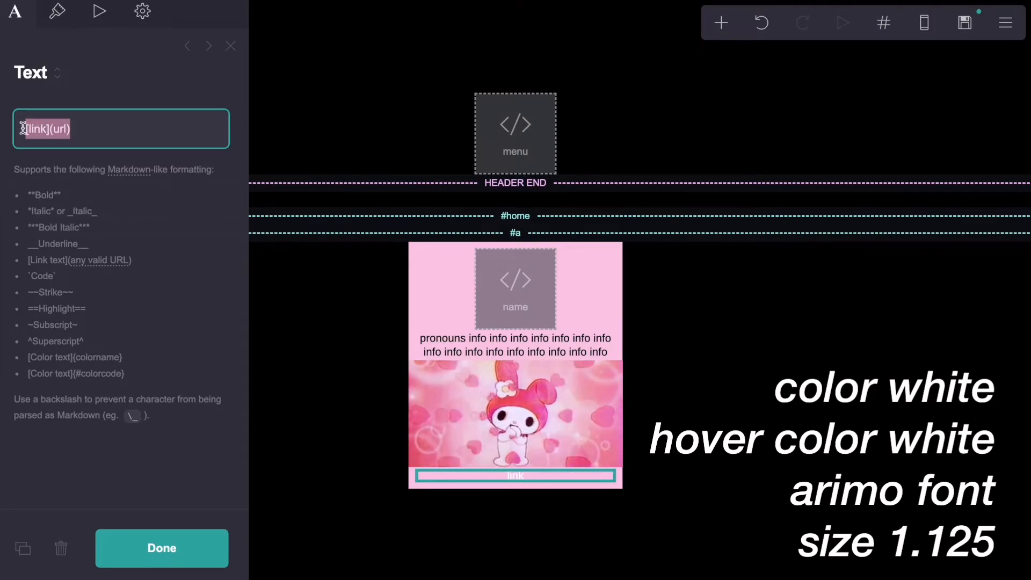
left_click(111, 122)
key("ctrl+v")
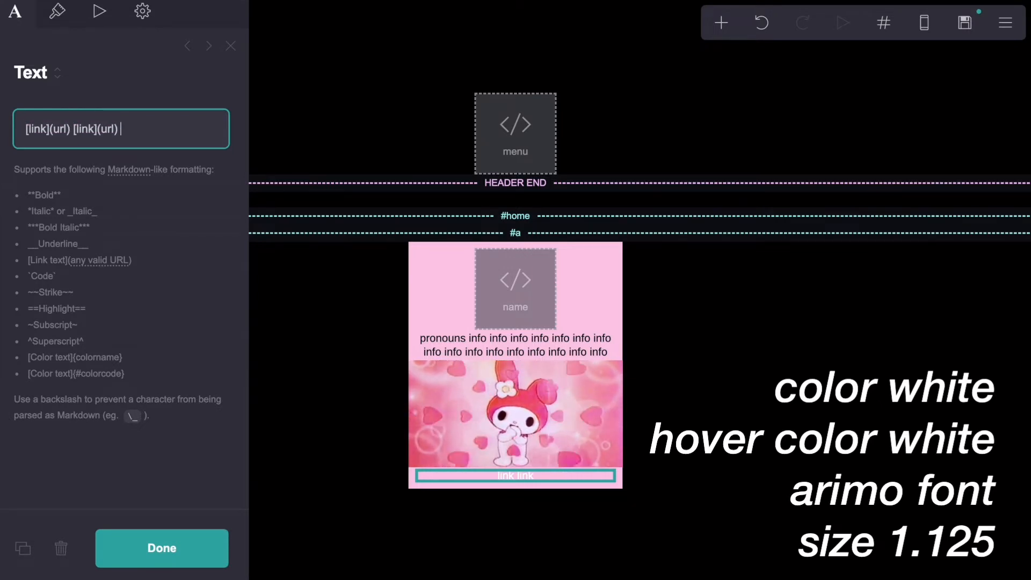
key("ctrl+v")
key("ctrl+v")
key("ctrl+v")
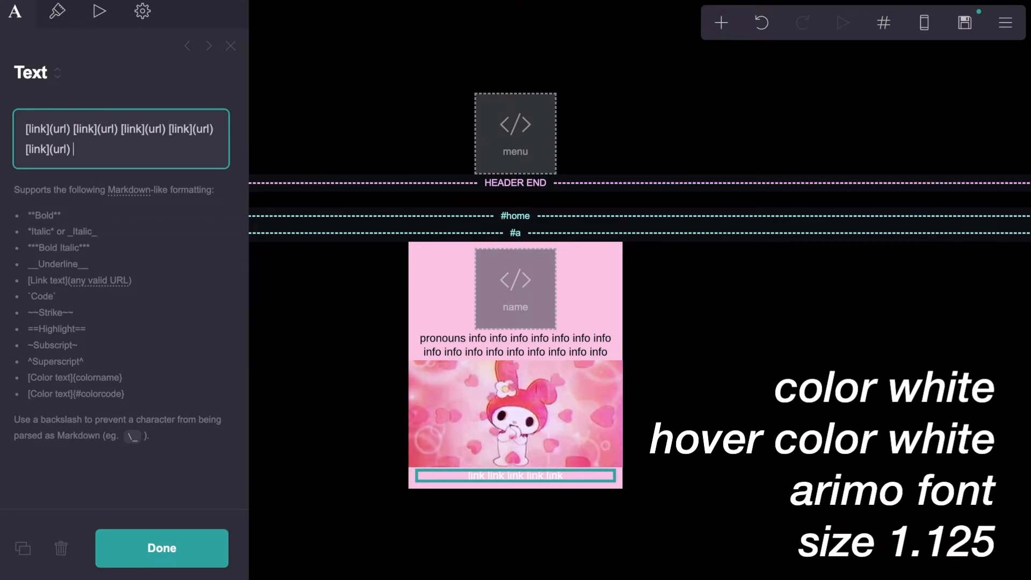
key("ctrl+v")
Set the link text's hover color to #FFFFFF and its size to 1.125
left_click(57, 11)
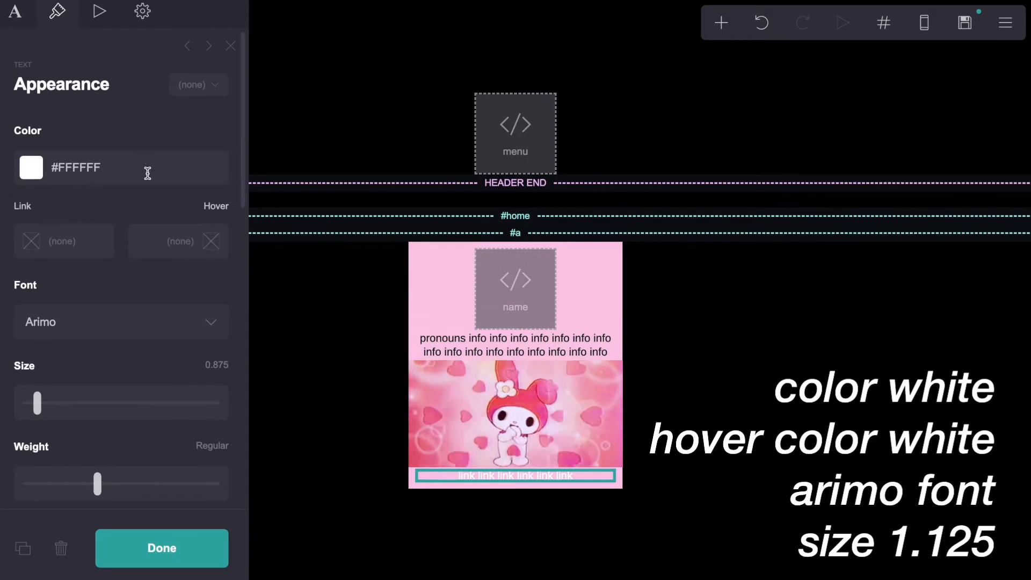
left_click(159, 242)
left_click_drag(86, 300, 27, 232)
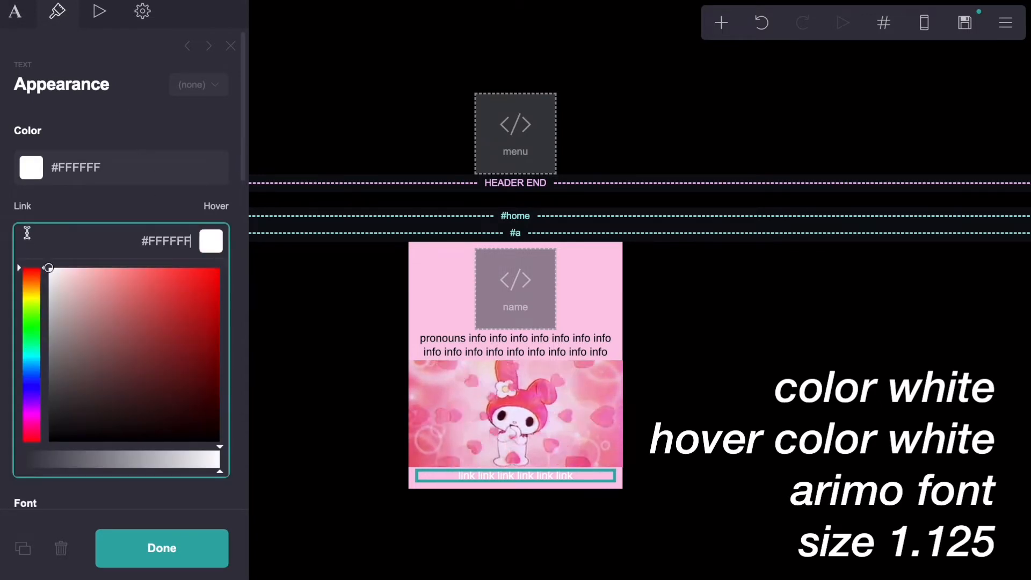
scroll(124, 223, "down", 3)
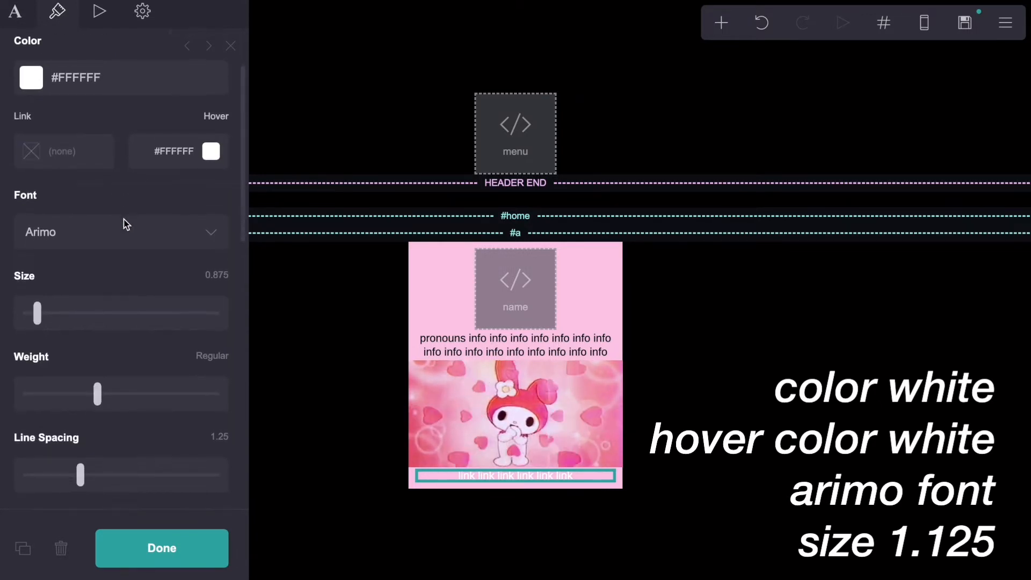
scroll(125, 224, "down", 1)
left_click(216, 255)
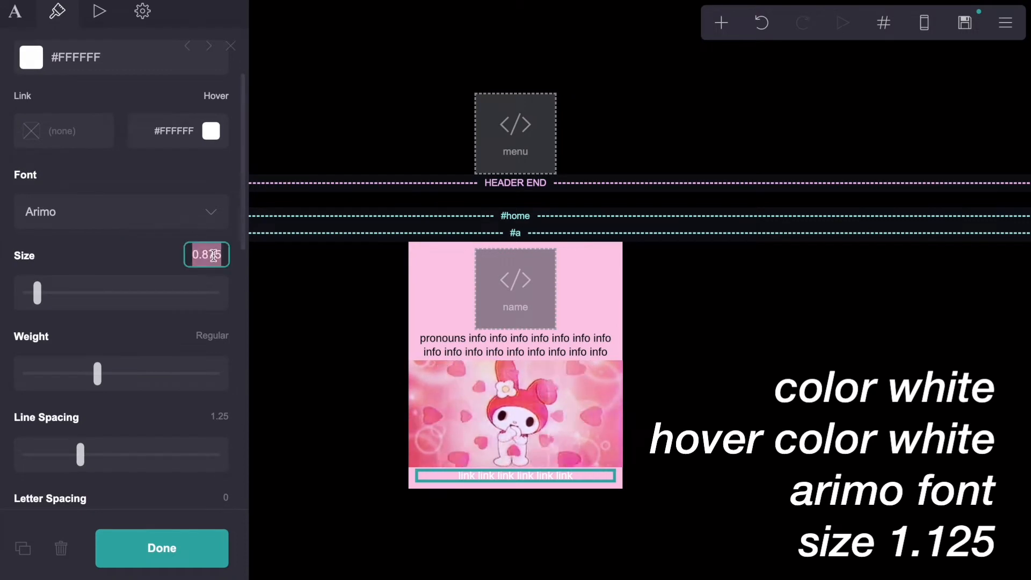
type("1.125")
key("Return")
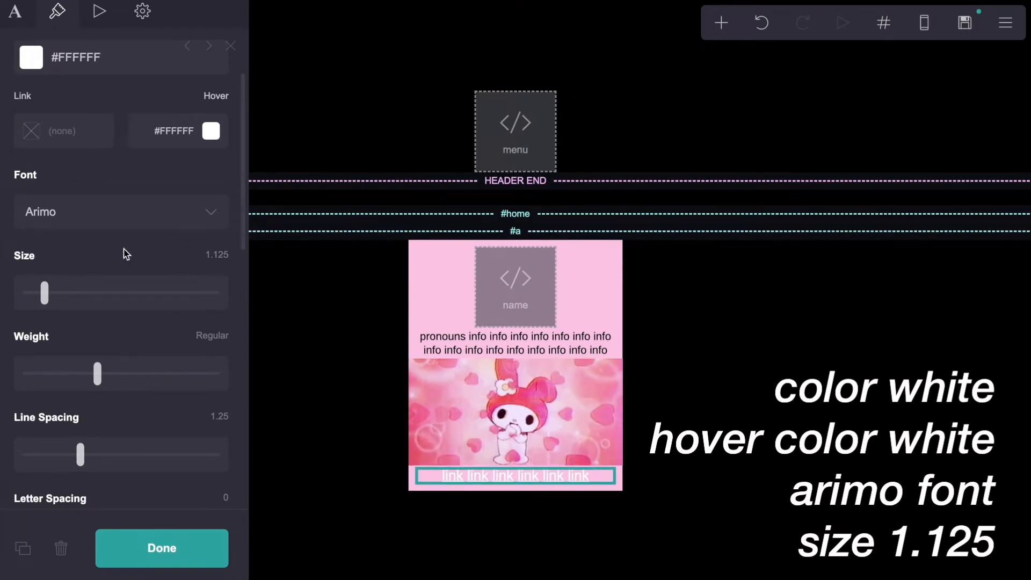
Set the link text's link style to Plain and close its settings
scroll(123, 255, "down", 3)
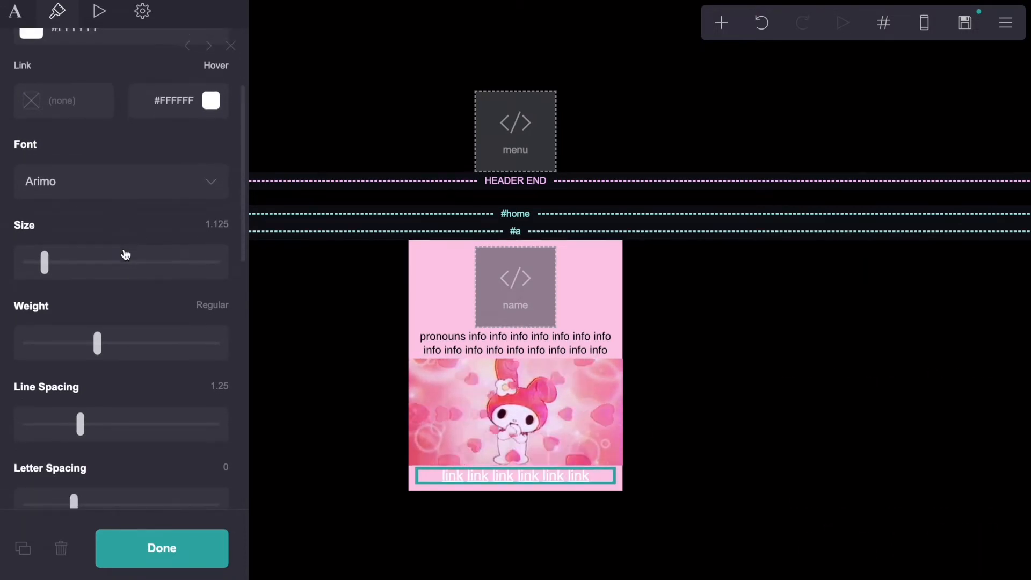
scroll(126, 255, "down", 3)
scroll(126, 255, "down", 3)
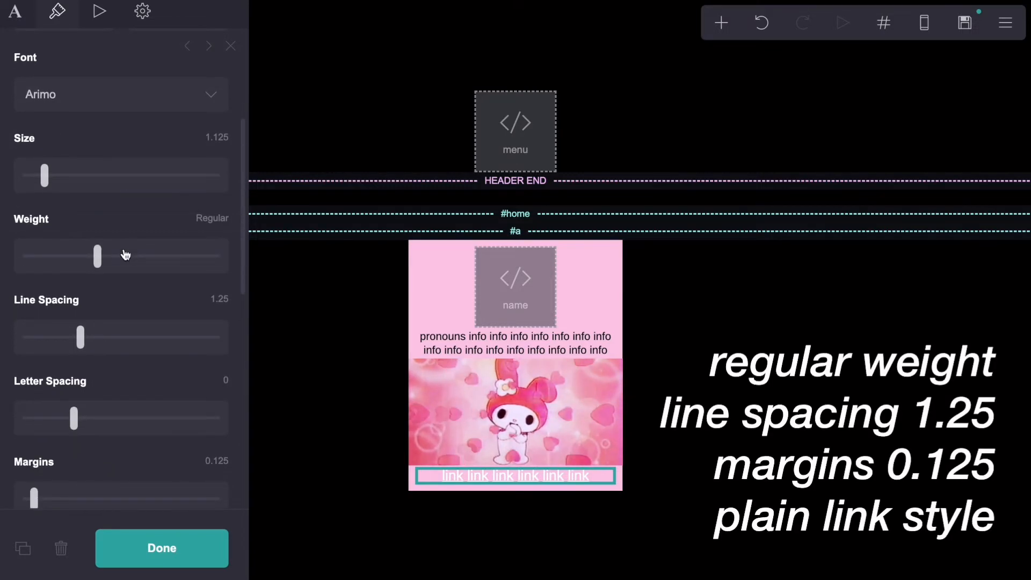
scroll(125, 254, "down", 12)
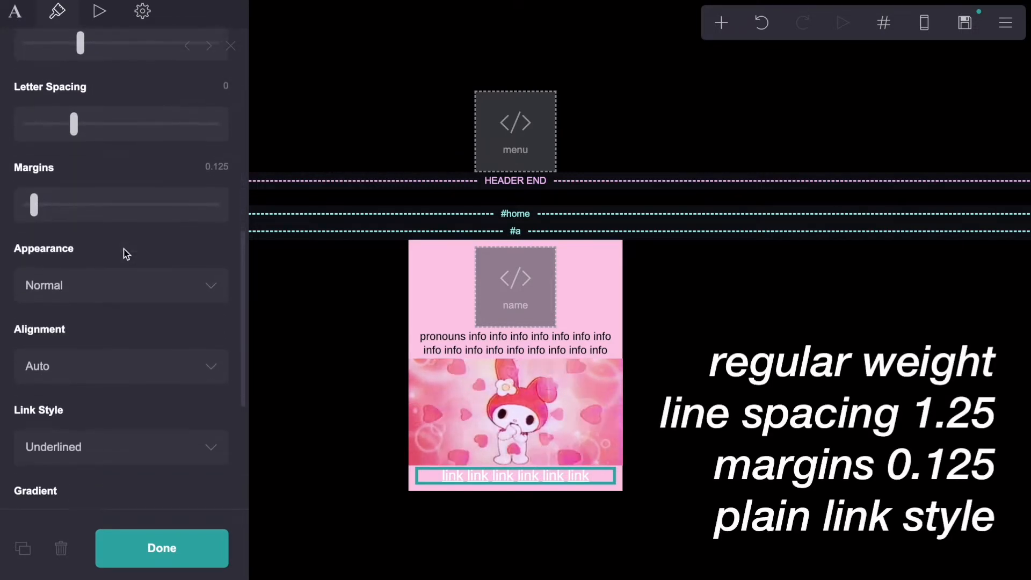
left_click(86, 361)
left_click(86, 381)
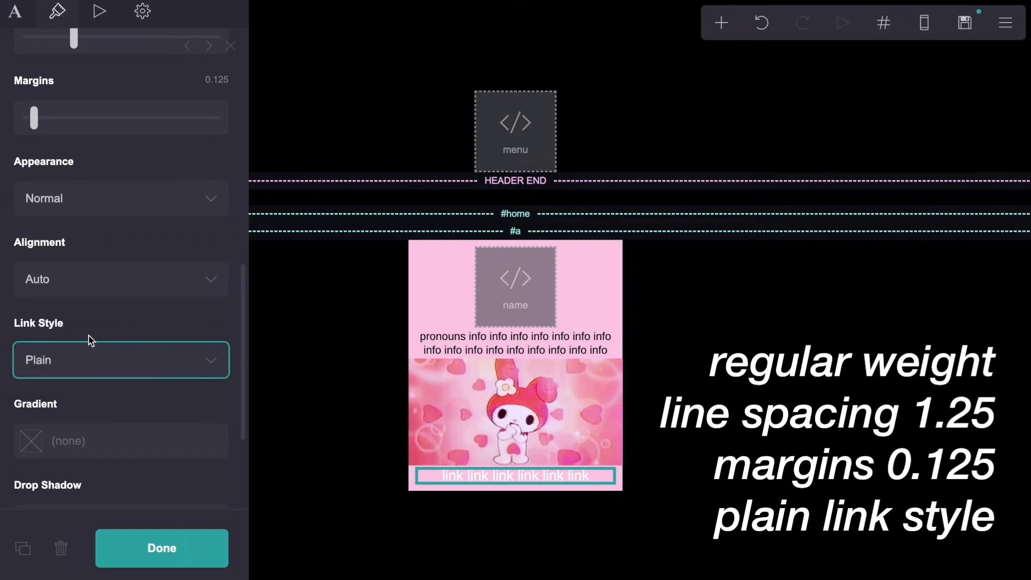
scroll(88, 336, "up", 12)
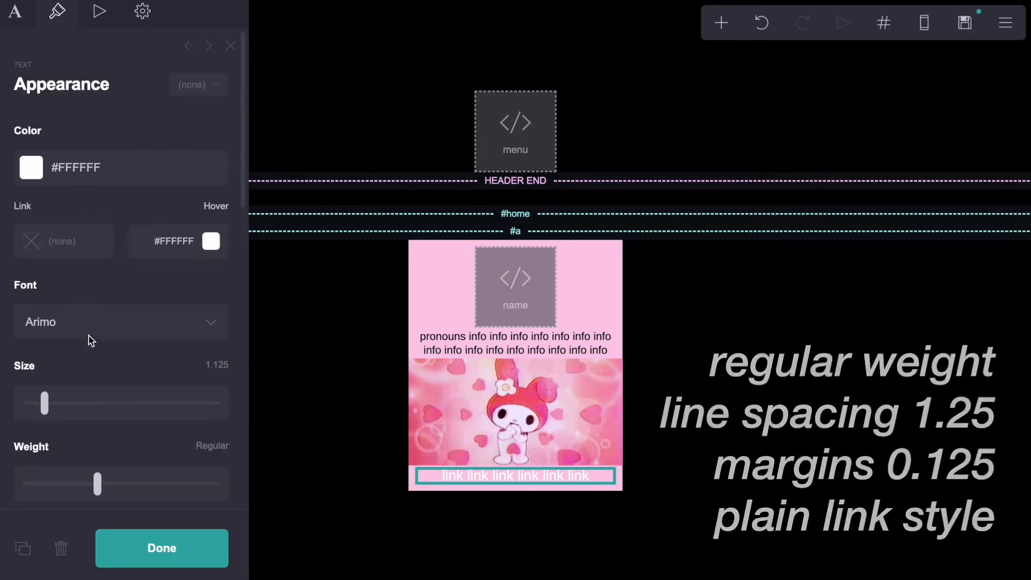
left_click(472, 485)
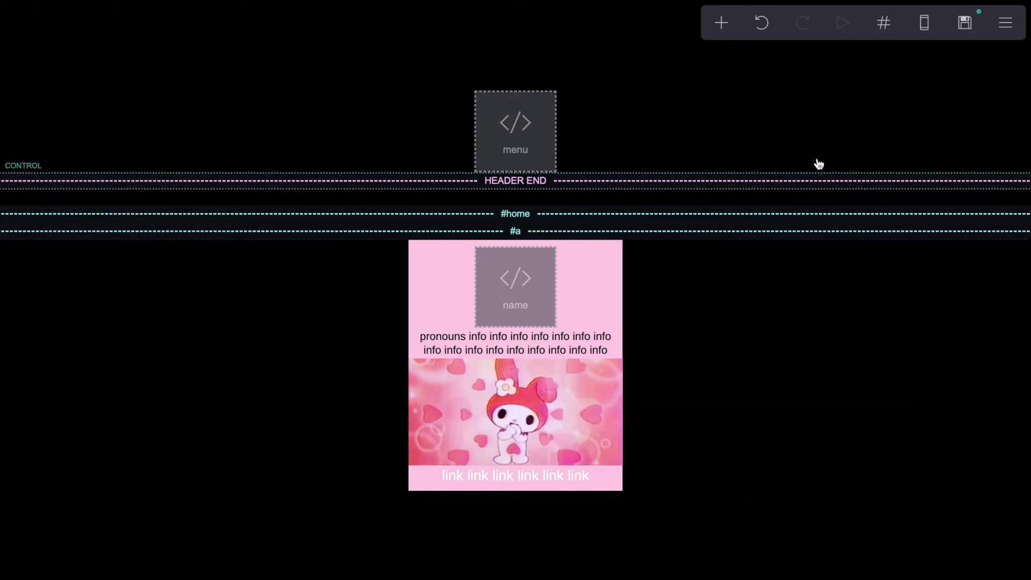
Add a section break control below the container and name the section "b"
left_click(722, 25)
left_click(706, 348)
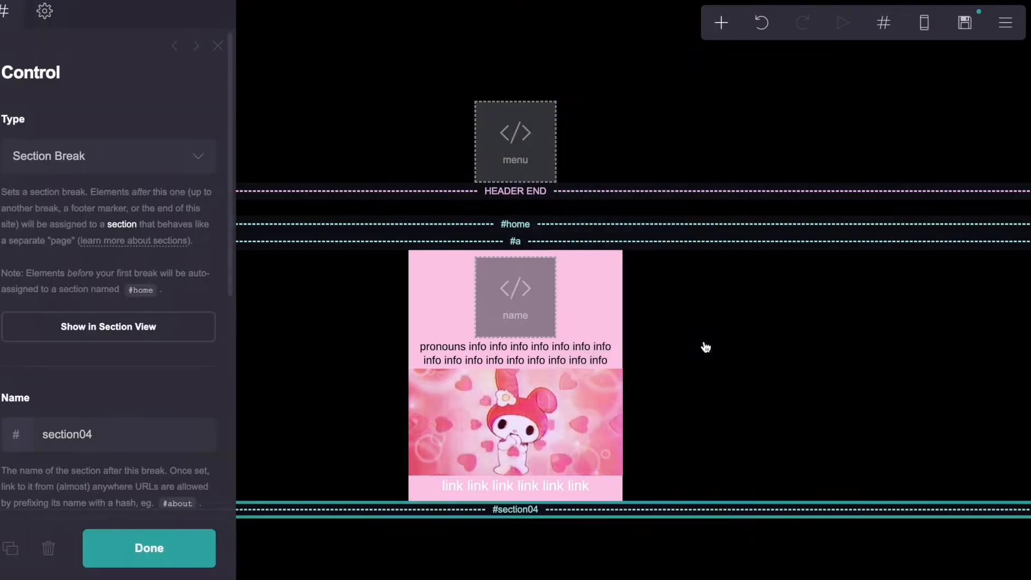
double_click(50, 438)
type("b")
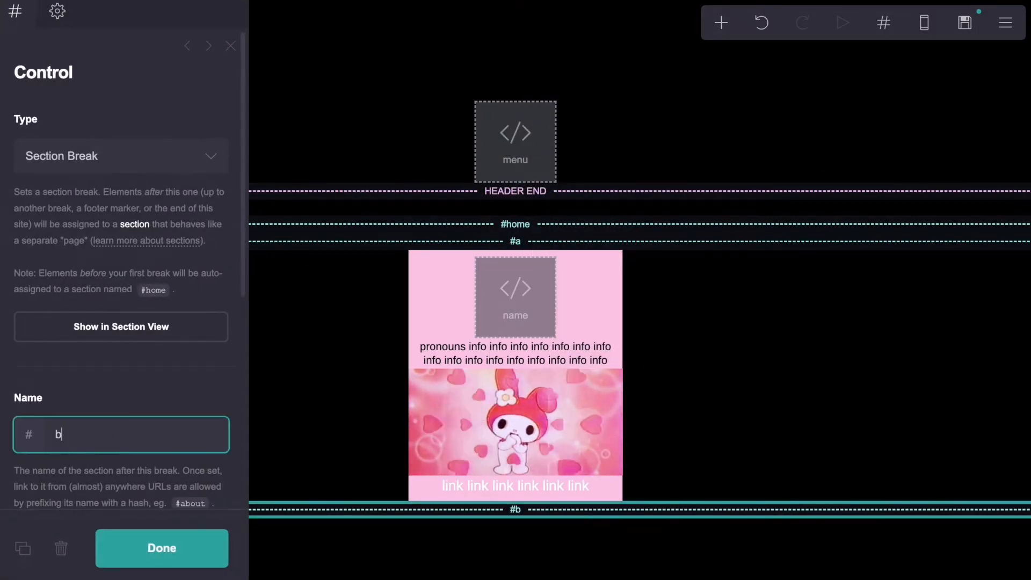
key("Return")
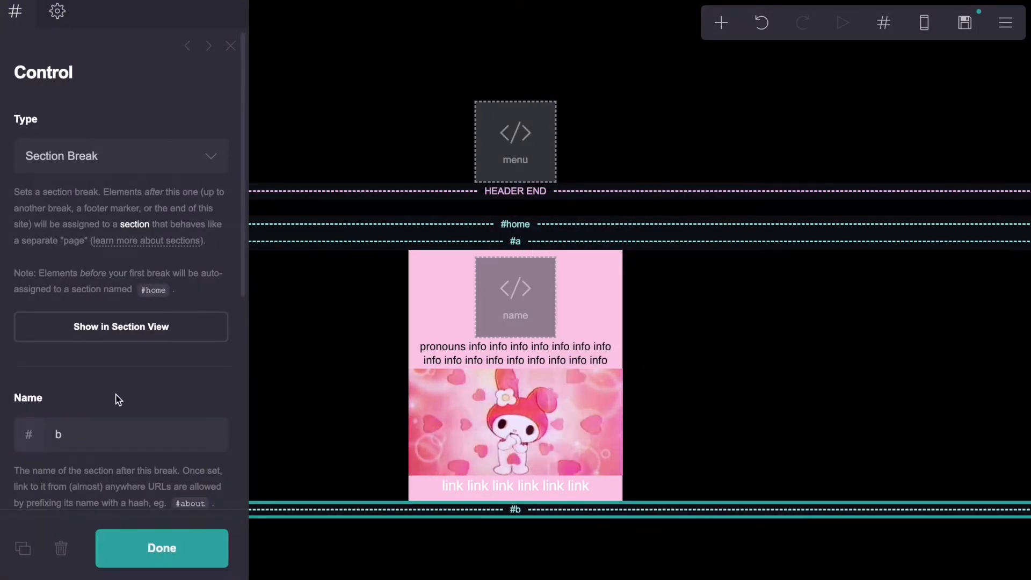
Add a default container below the #b section break and set its background color to #E0E0E0
left_click(721, 22)
left_click(555, 358)
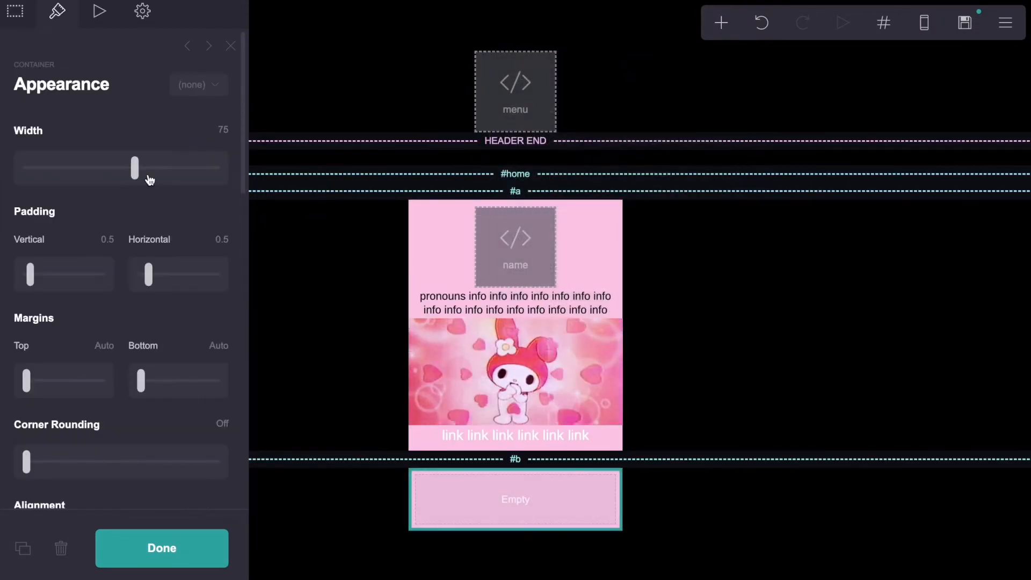
left_click(16, 13)
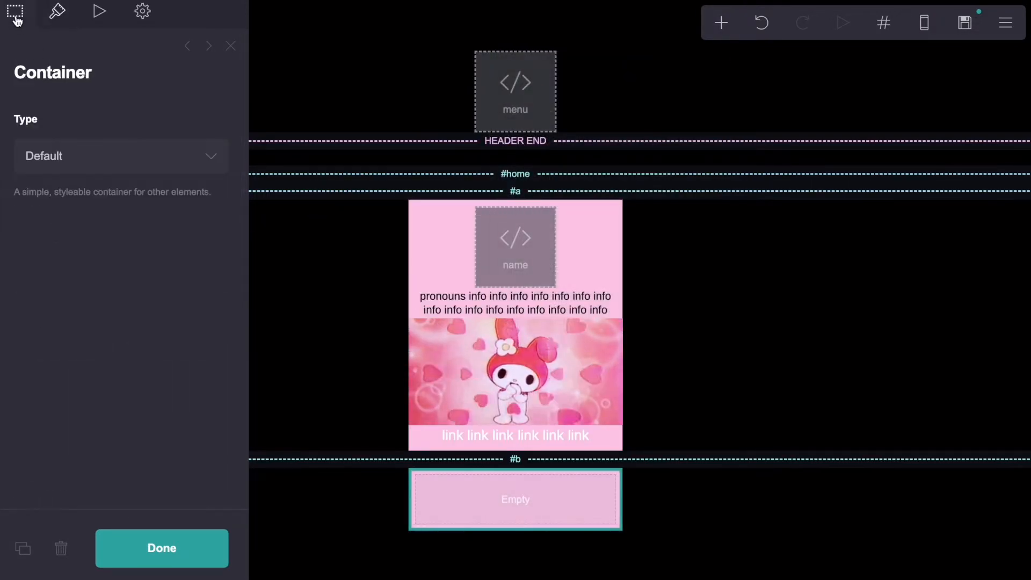
left_click(54, 15)
scroll(147, 270, "down", 6)
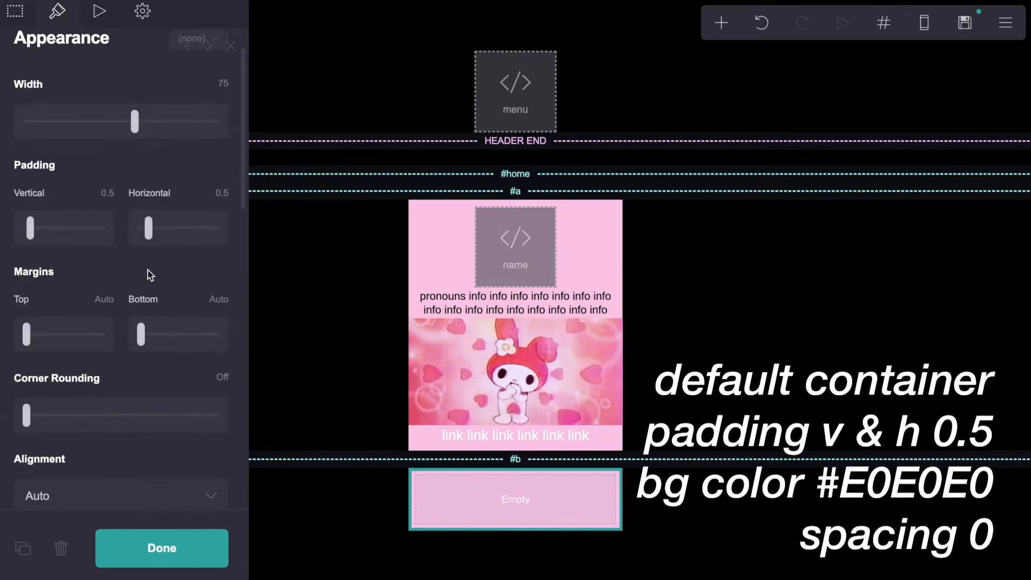
scroll(147, 270, "up", 2)
scroll(148, 269, "down", 6)
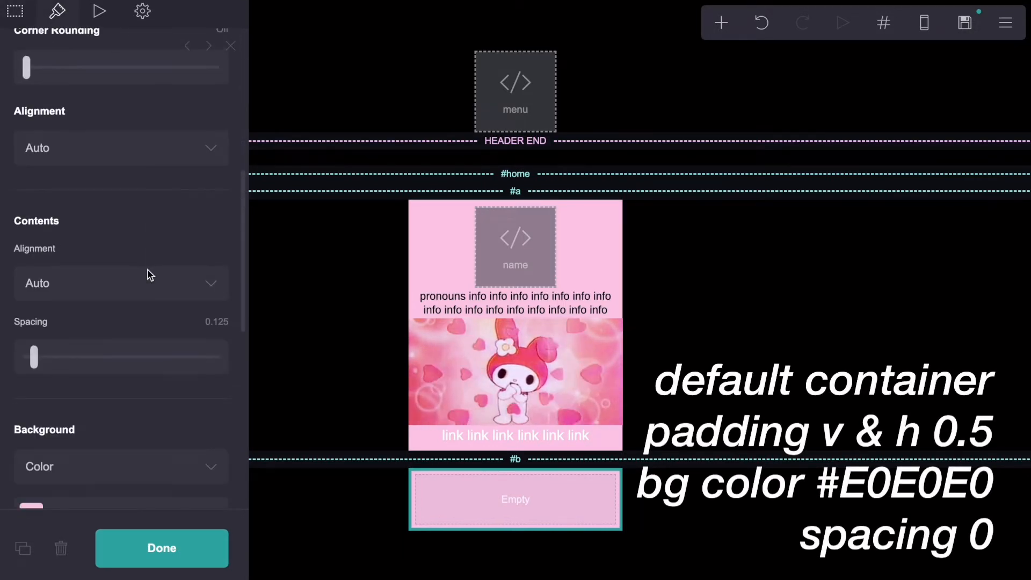
left_click_drag(111, 314, 61, 318)
type("E0E0")
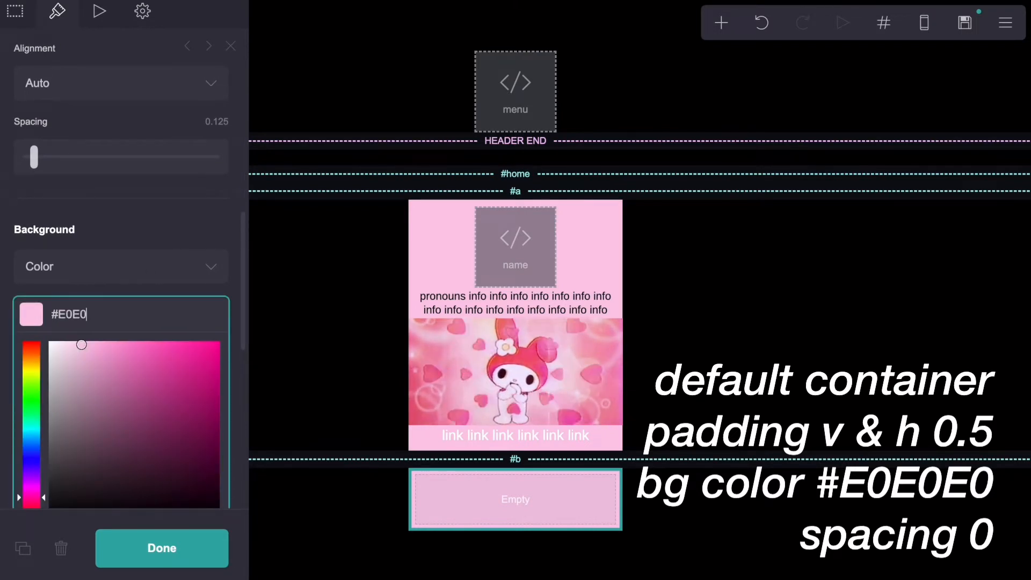
type("E0")
left_click(81, 222)
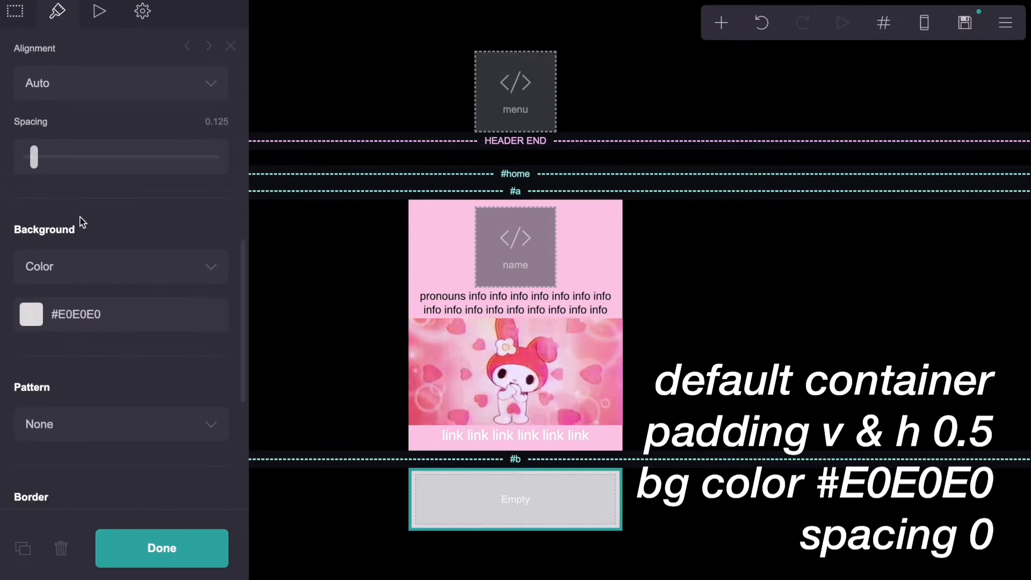
Set the contents spacing of the gray container to 0
scroll(117, 291, "up", 3)
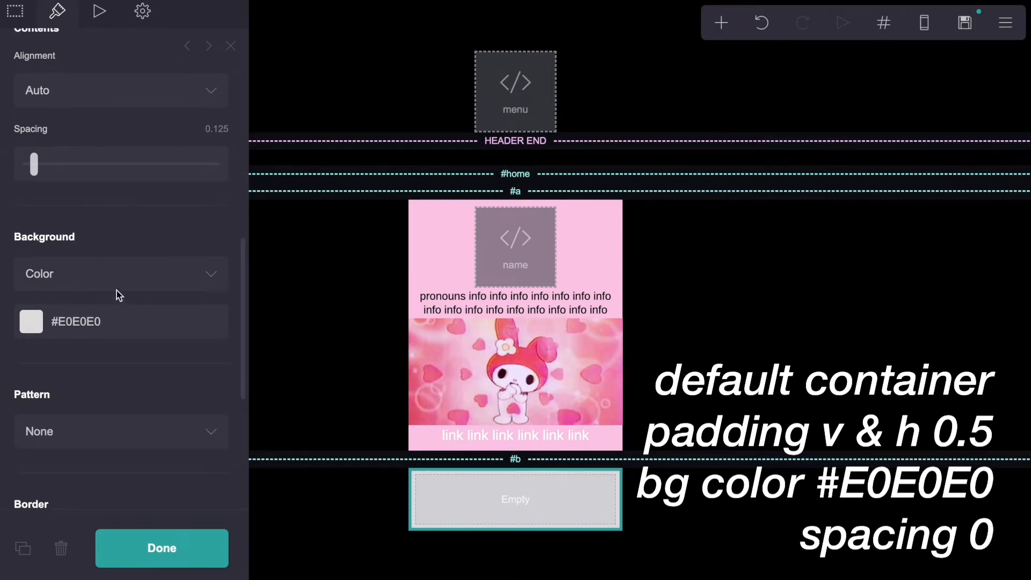
left_click(217, 254)
type("0")
key("Return")
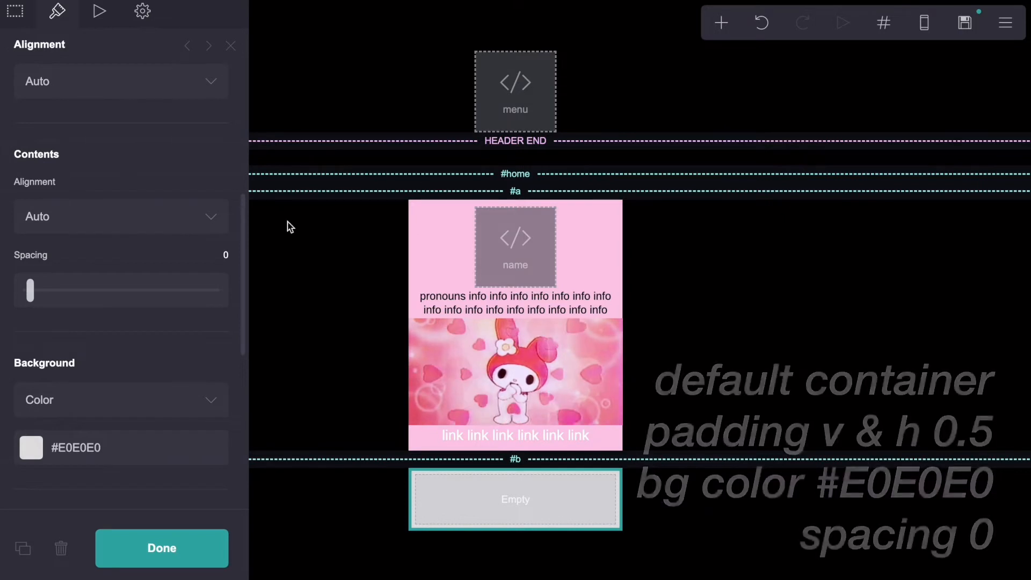
Add a text element inside the gray container and set its color to #000000
left_click(720, 23)
left_click(568, 69)
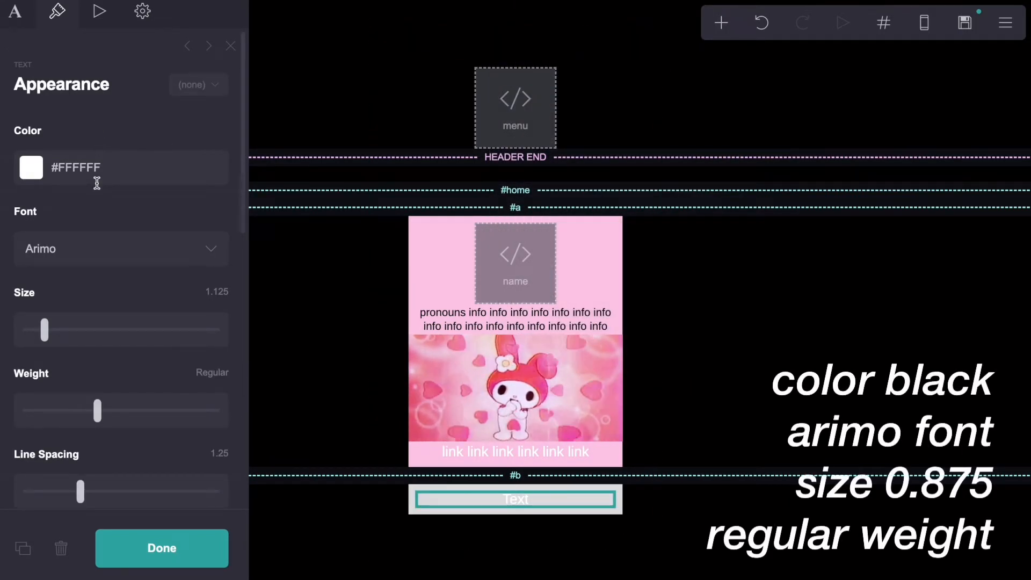
left_click(102, 176)
left_click_drag(61, 345, 35, 406)
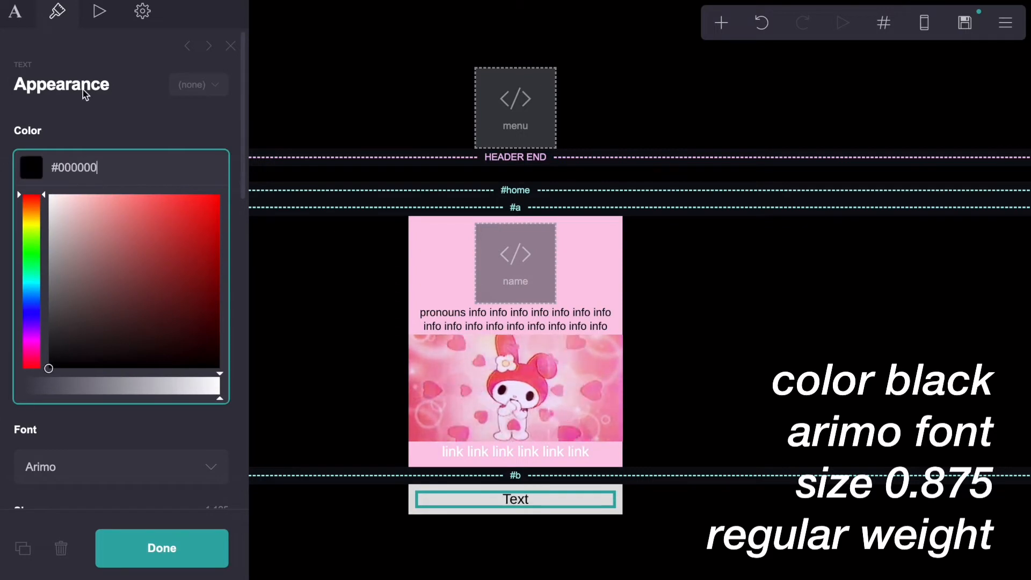
left_click(90, 115)
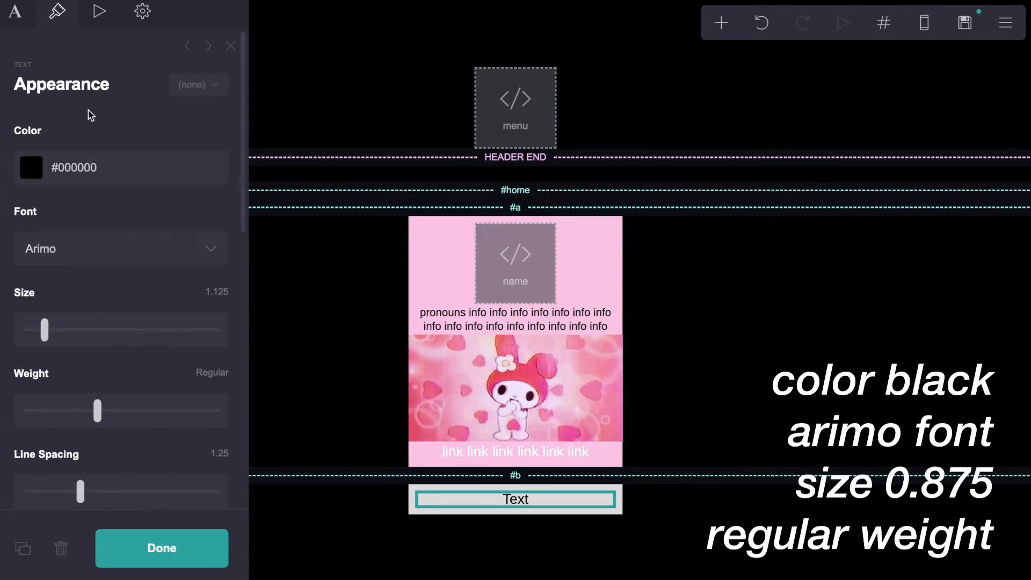
Set the new text element's size to 0.875
left_click(216, 292)
key("BackSpace")
type(".875")
key("Return")
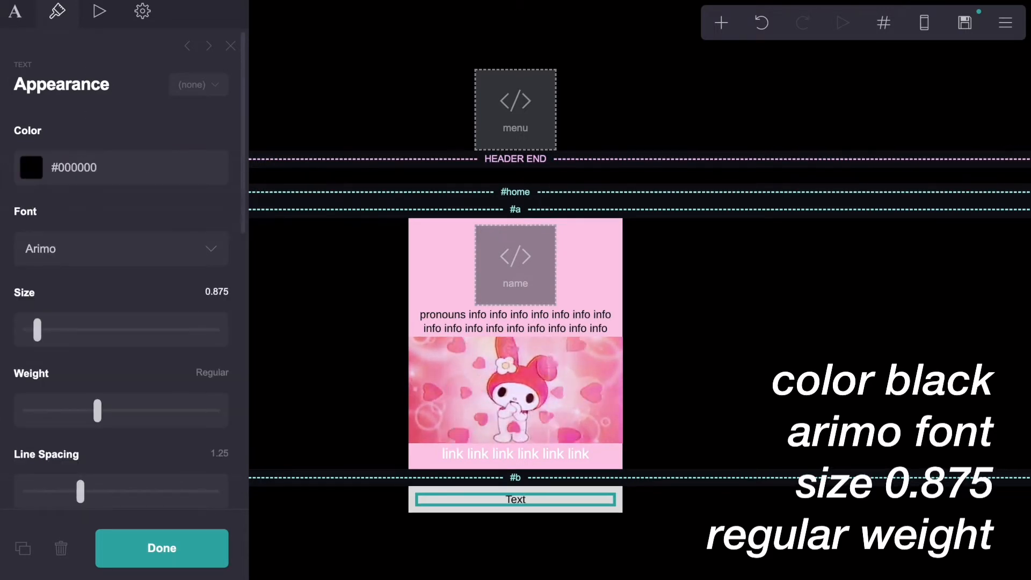
Set the new text element's alignment to left
scroll(54, 330, "down", 3)
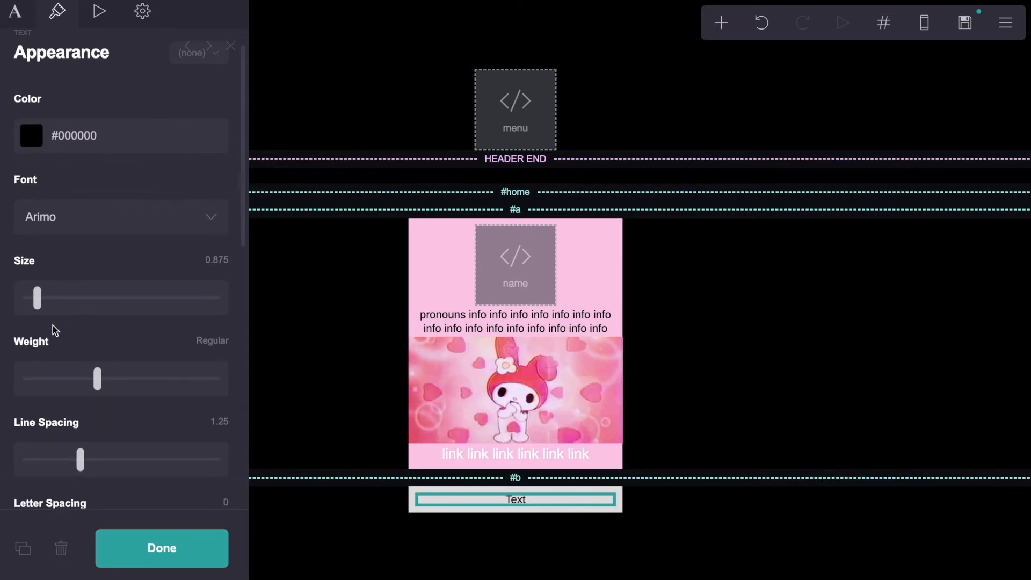
scroll(54, 331, "down", 5)
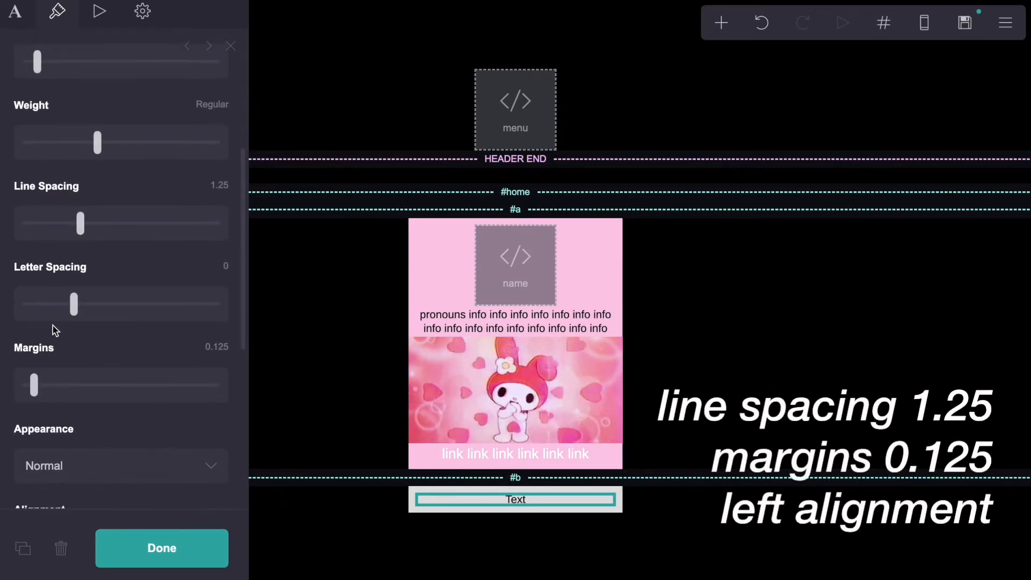
scroll(53, 330, "down", 1)
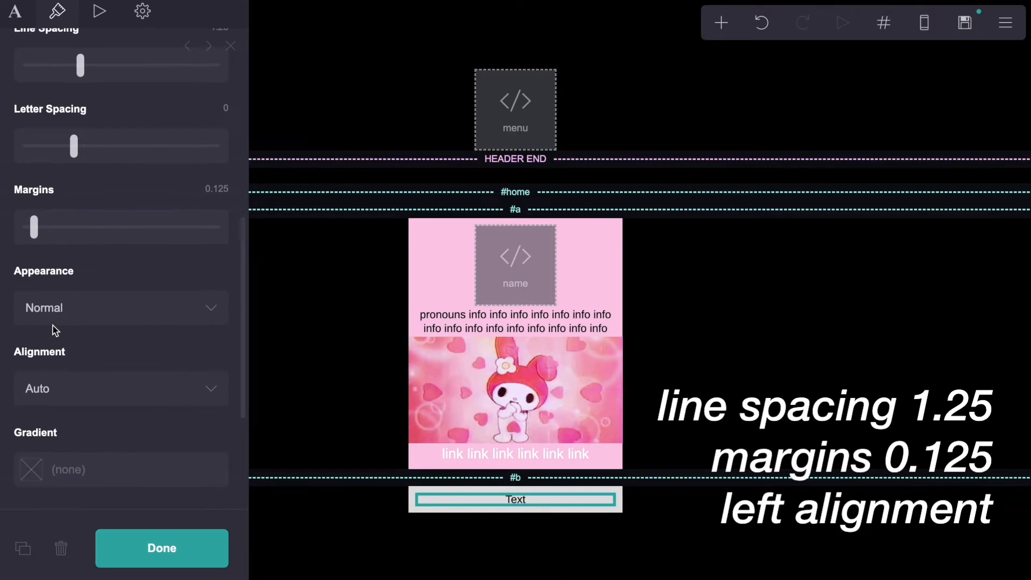
left_click(53, 390)
left_click(51, 409)
scroll(78, 352, "up", 8)
Replace the text with the highlighted heading "==before you follow==" followed by about four lines of repeated "info" placeholder words
left_click(16, 11)
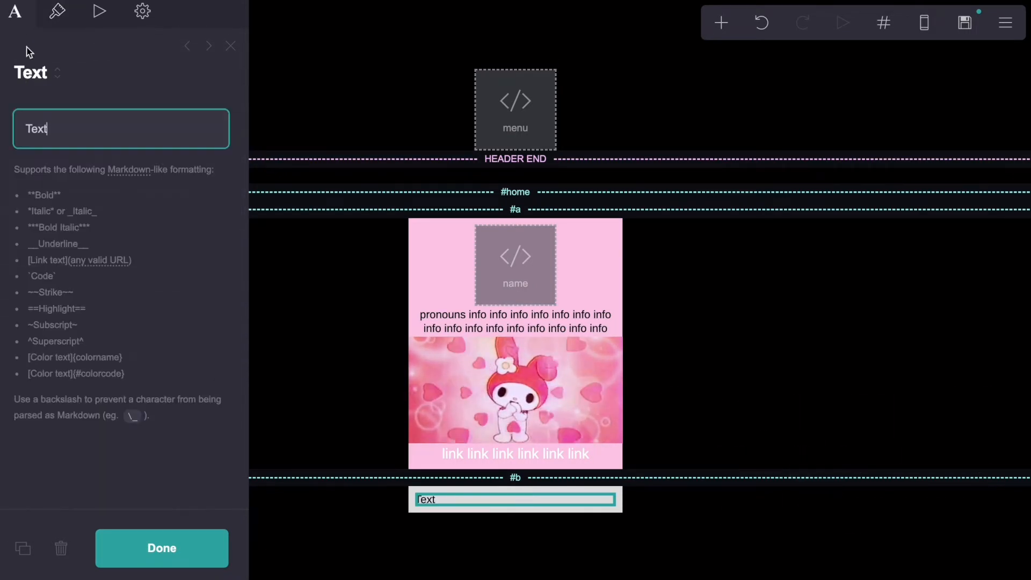
left_click_drag(55, 131, 14, 134)
type("==before you f")
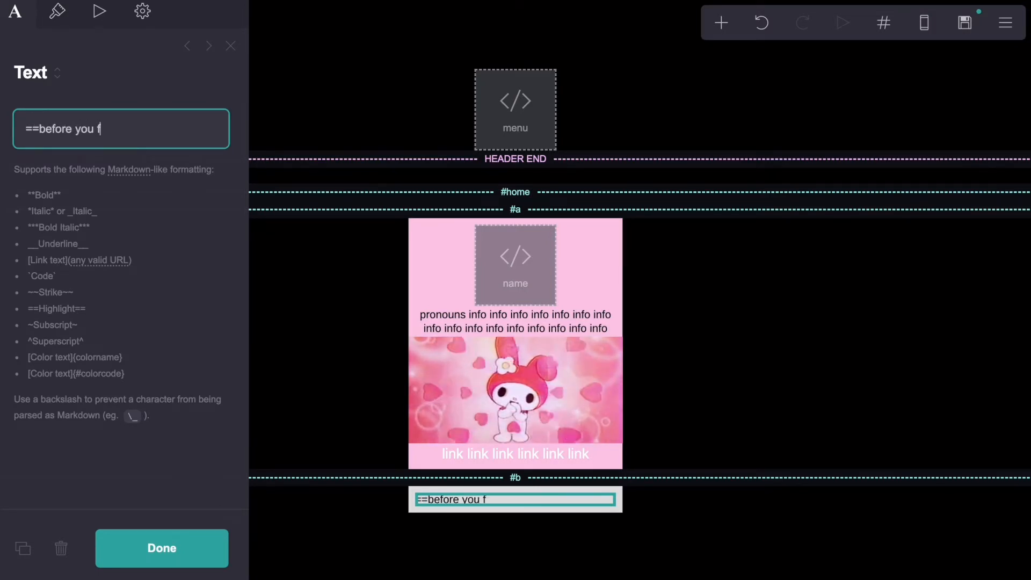
type("ollow==")
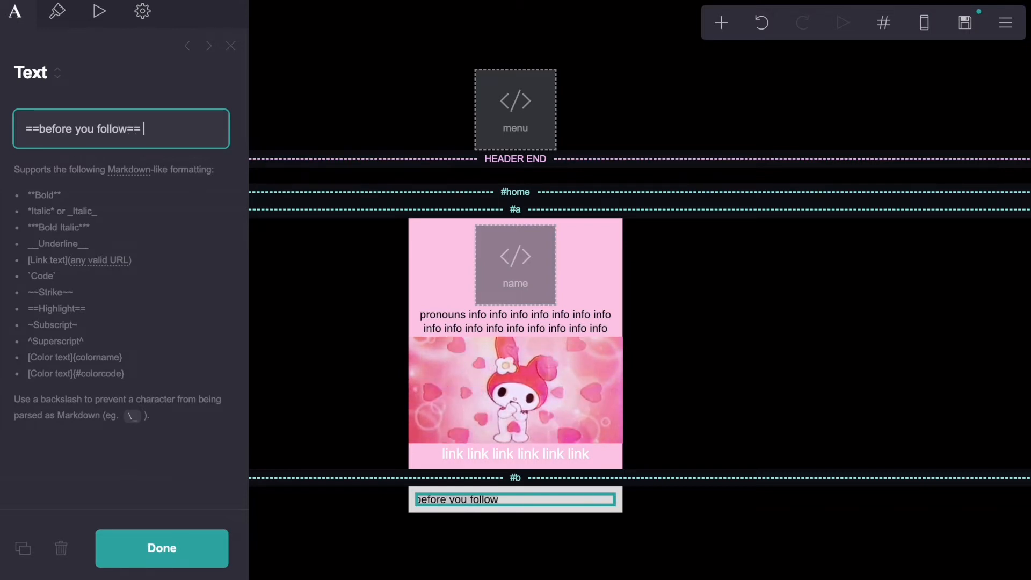
type(" info info info info info info info info")
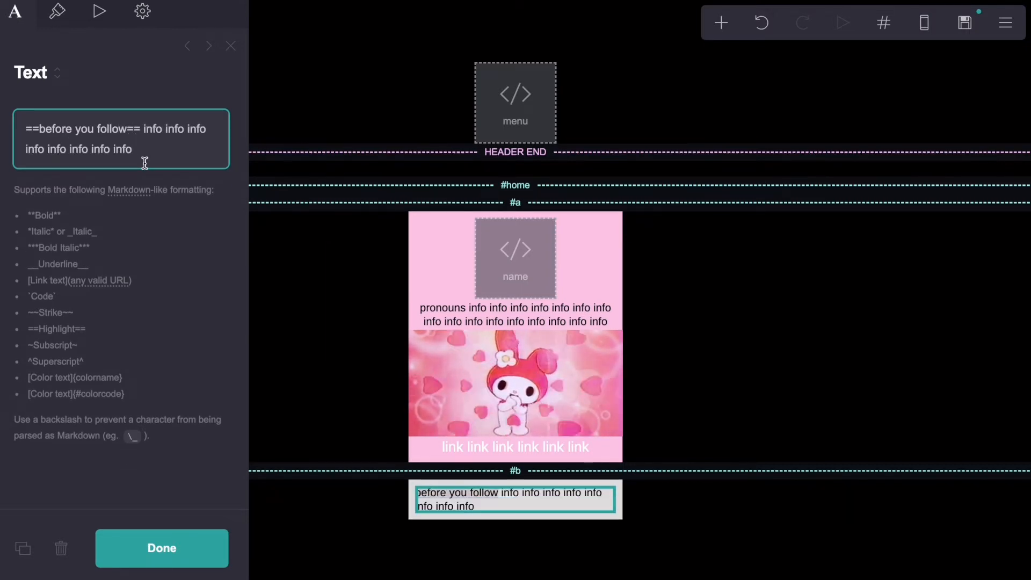
left_click_drag(132, 150, 143, 138)
key("ctrl+c")
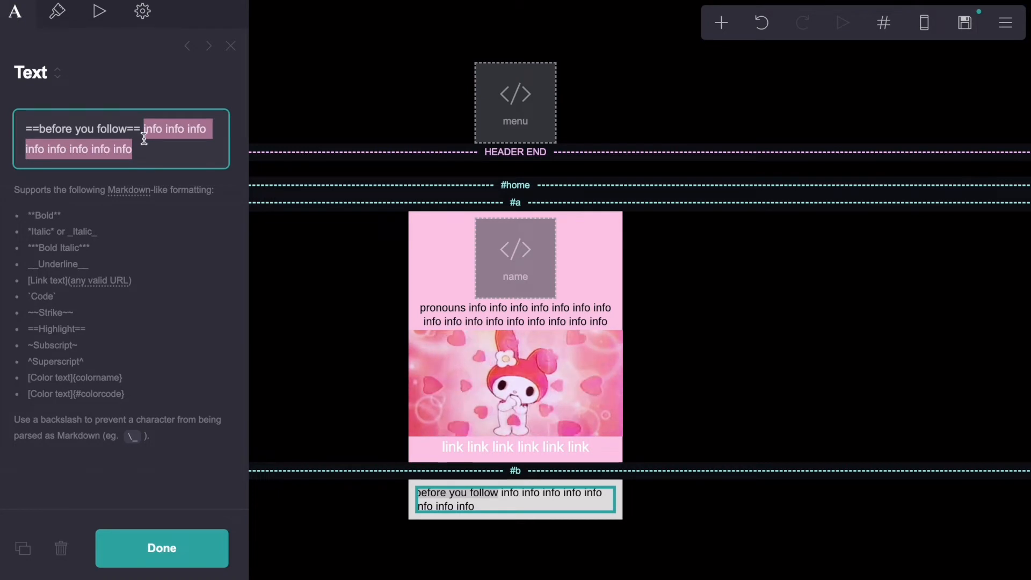
key("Right")
key("ctrl+v")
key("ctrl+v")
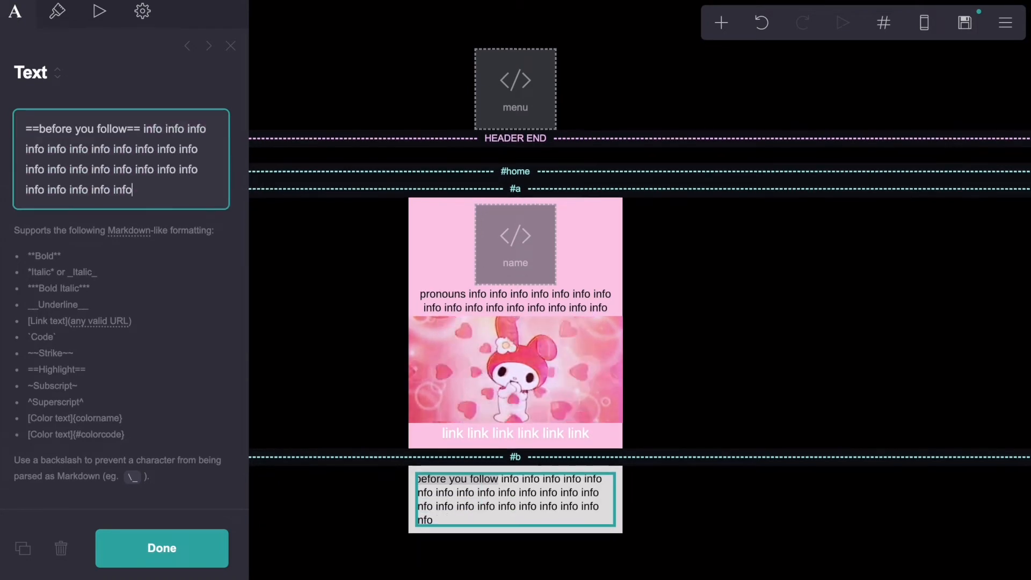
key("ctrl+v")
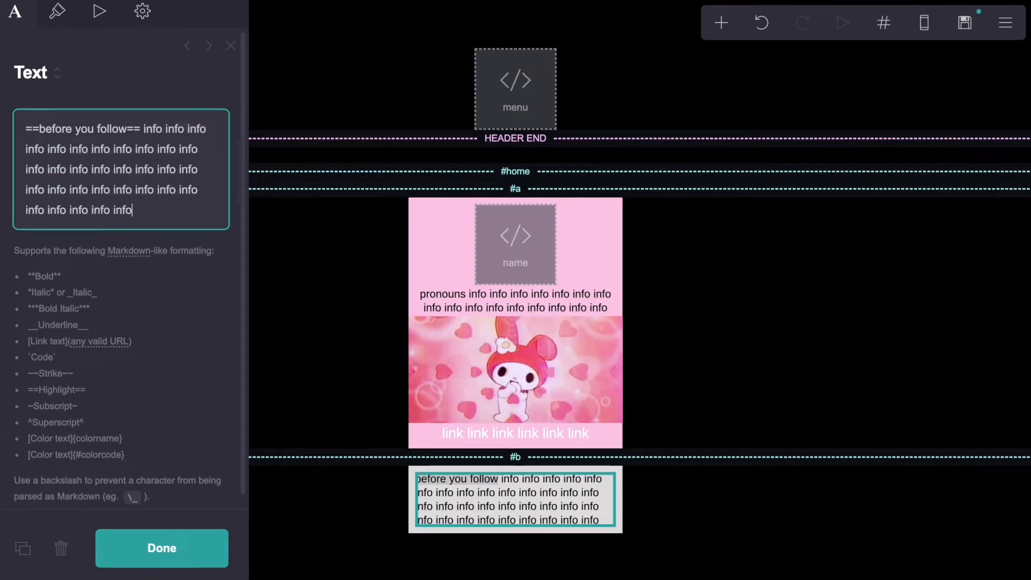
Add a second highlighted heading "==don't follow if==" below the first paragraph, separated by a blank line
key("Return")
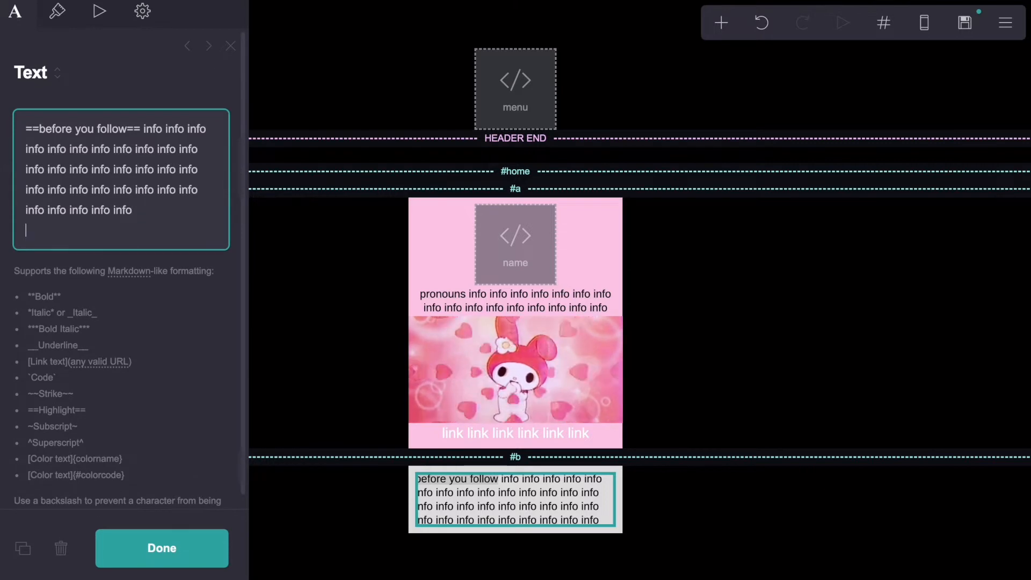
type("==")
left_click(169, 214)
key("Return")
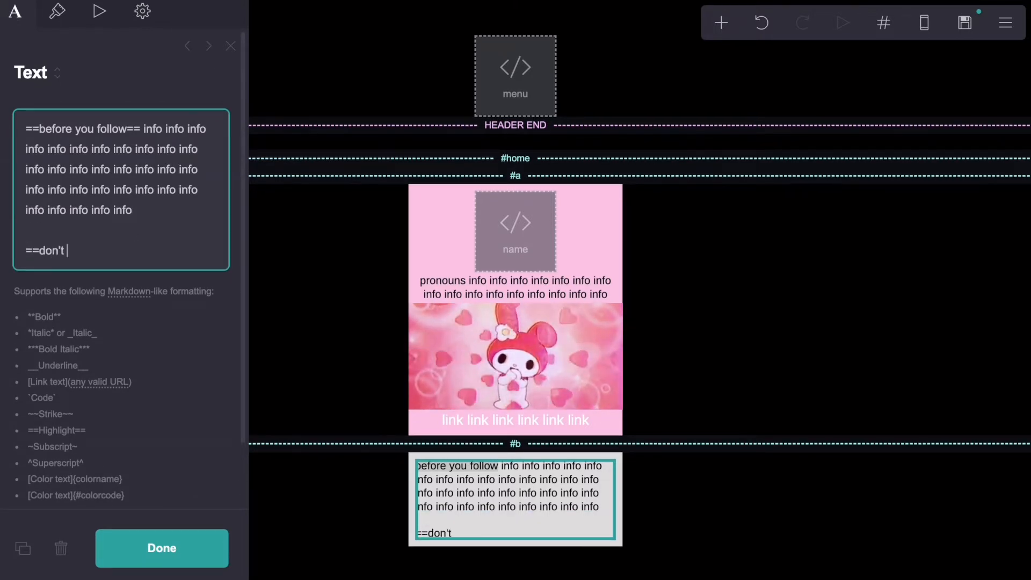
type("don't follow if")
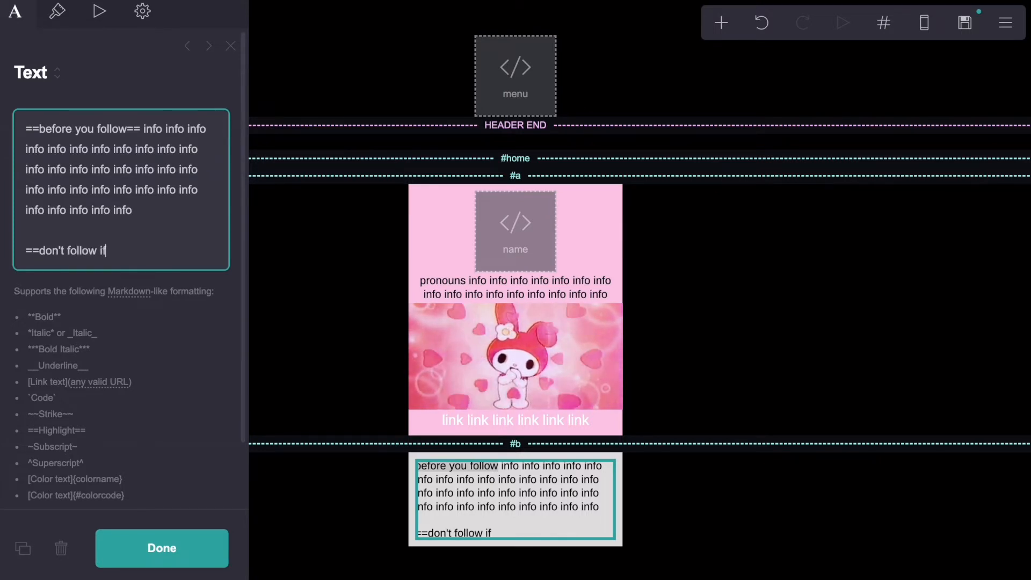
type("==")
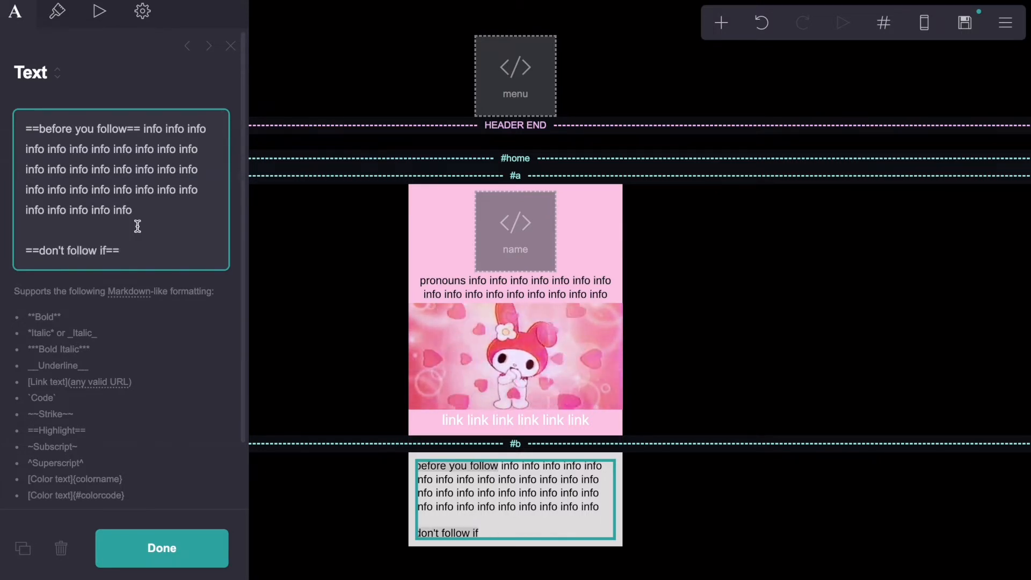
Copy the "info" placeholder words of the first paragraph and paste them after the "don't follow if" heading
left_click_drag(131, 212, 143, 134)
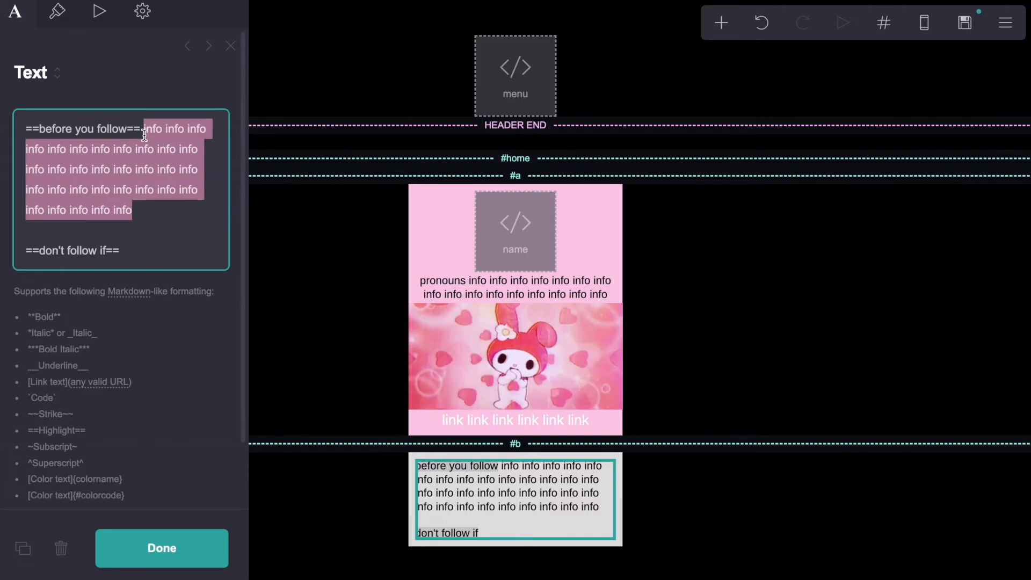
key("ctrl+c")
left_click(152, 251)
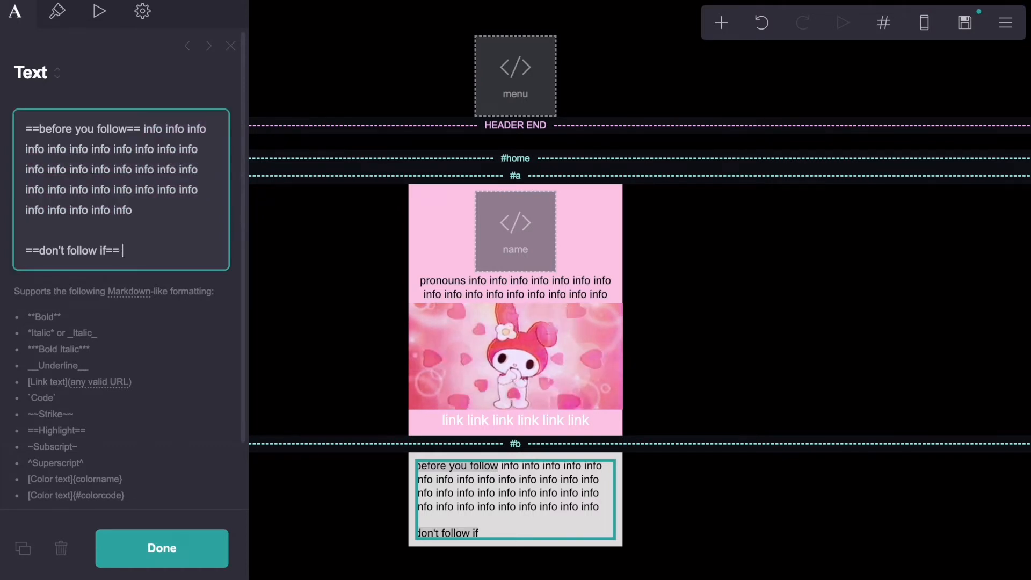
key("ctrl+v")
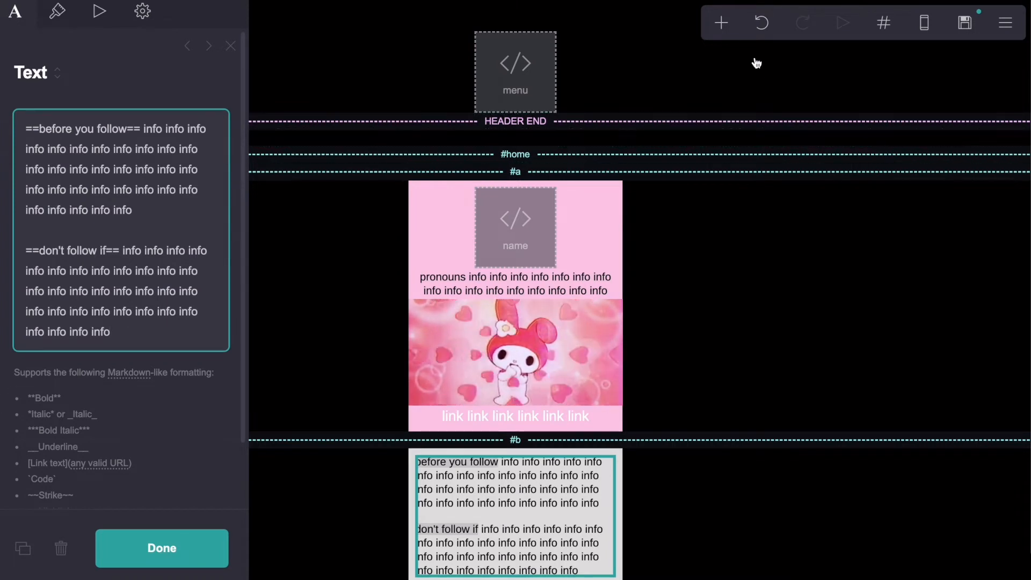
Add a section break control below the gray container, name the section "c" and close its settings
left_click(725, 30)
left_click(695, 354)
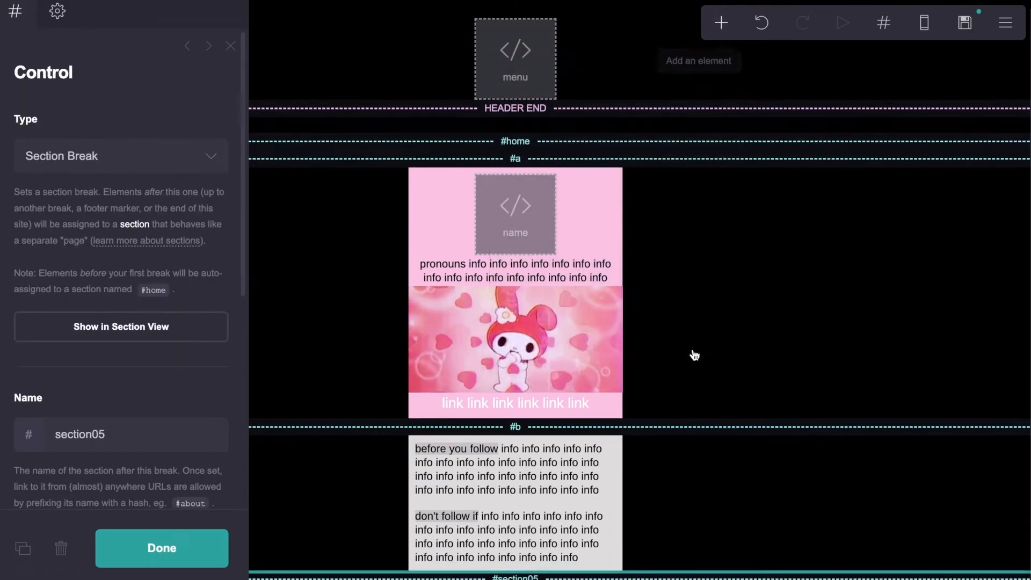
left_click(139, 432)
type("c")
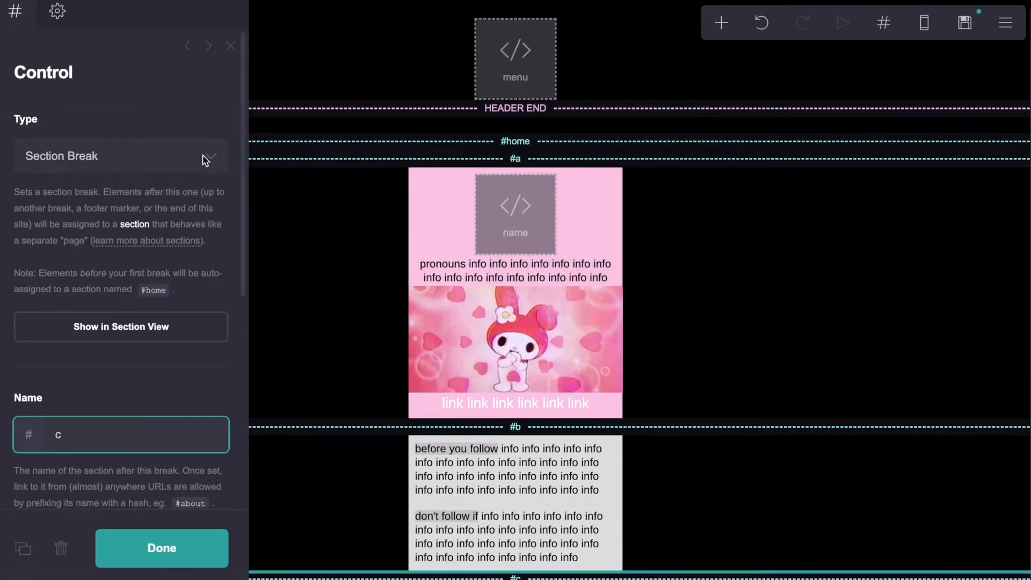
left_click(298, 41)
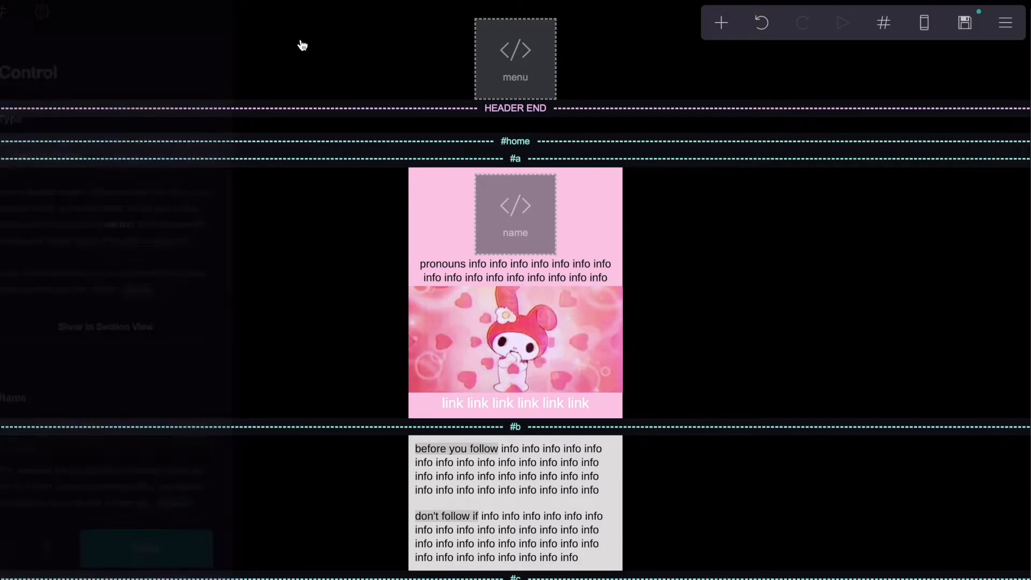
Show only section c, add an empty container to it, and return to the view of all sections
left_click(885, 24)
left_click(810, 173)
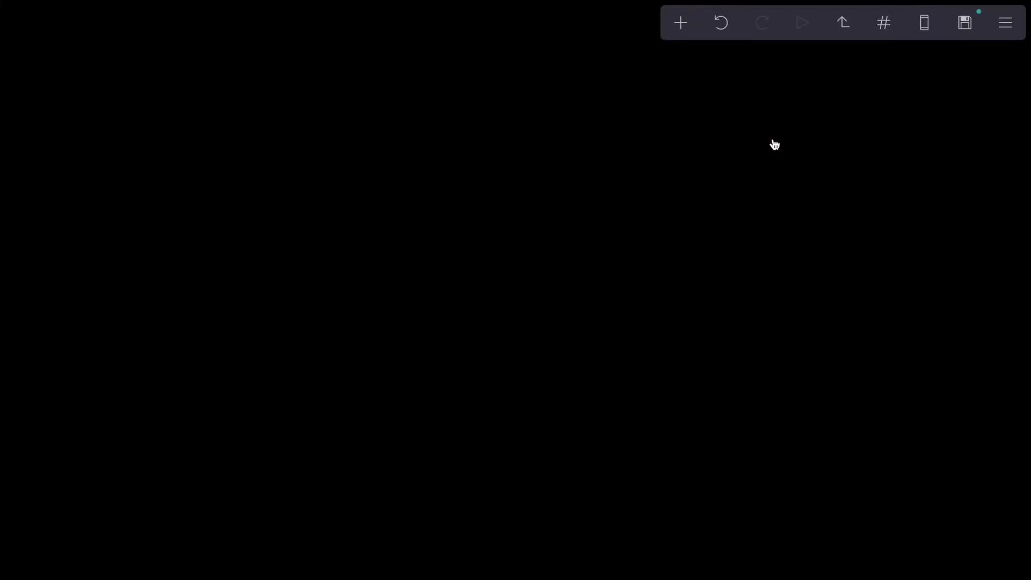
left_click(676, 28)
left_click(534, 350)
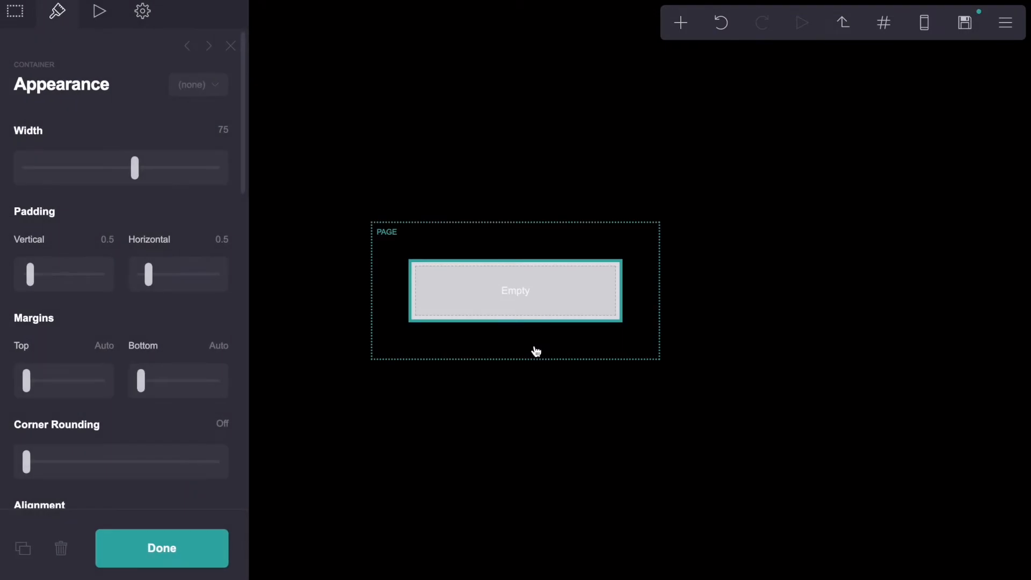
left_click(853, 32)
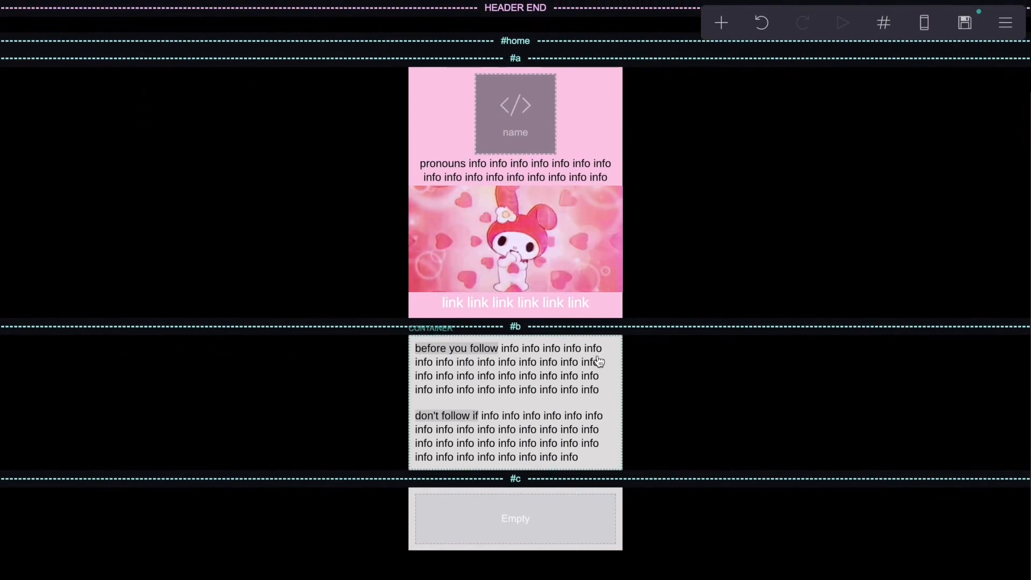
Add an embed at the top of section b's container, above the text, and label it "scrollbox #1"
left_click(616, 332)
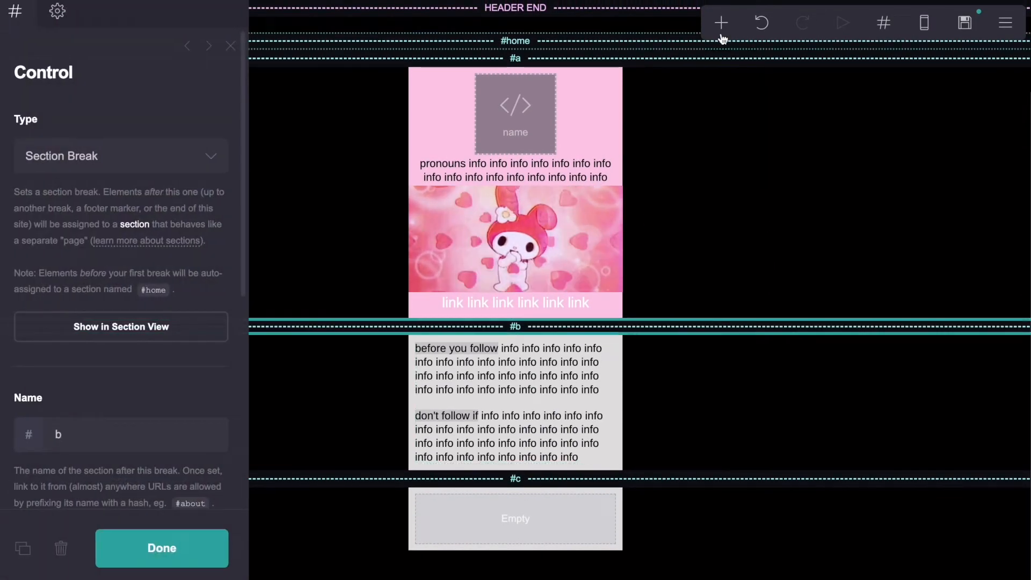
left_click(721, 23)
left_click(675, 314)
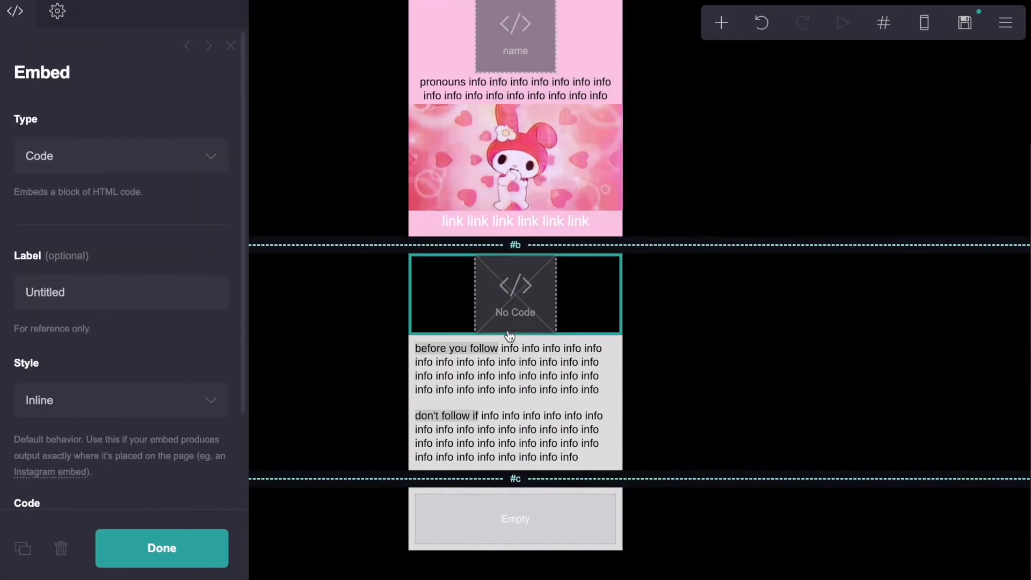
left_click_drag(503, 361, 507, 328)
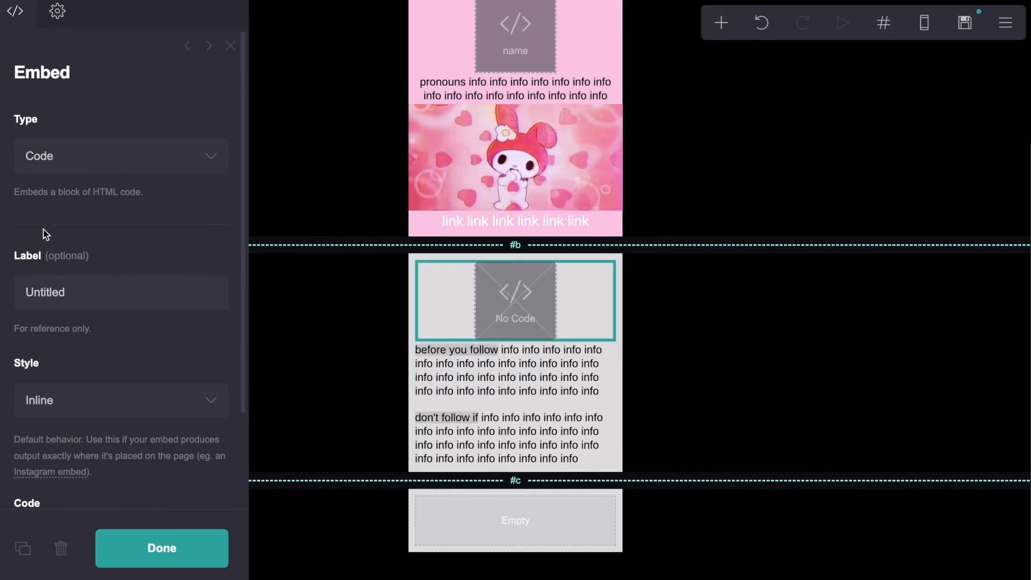
left_click(51, 282)
double_click(51, 281)
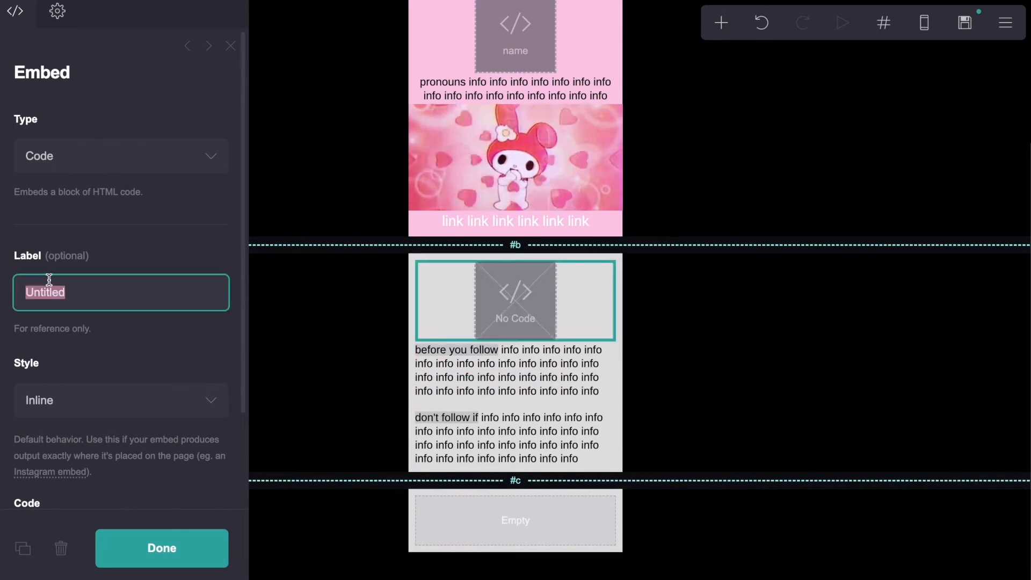
type("scrollbox #!")
Copy the raw code of the "kokonai ju mp scrollbox #1" paste on Pastebin and paste it into the scrollbox #1 embed in Carrd
left_click(106, 214)
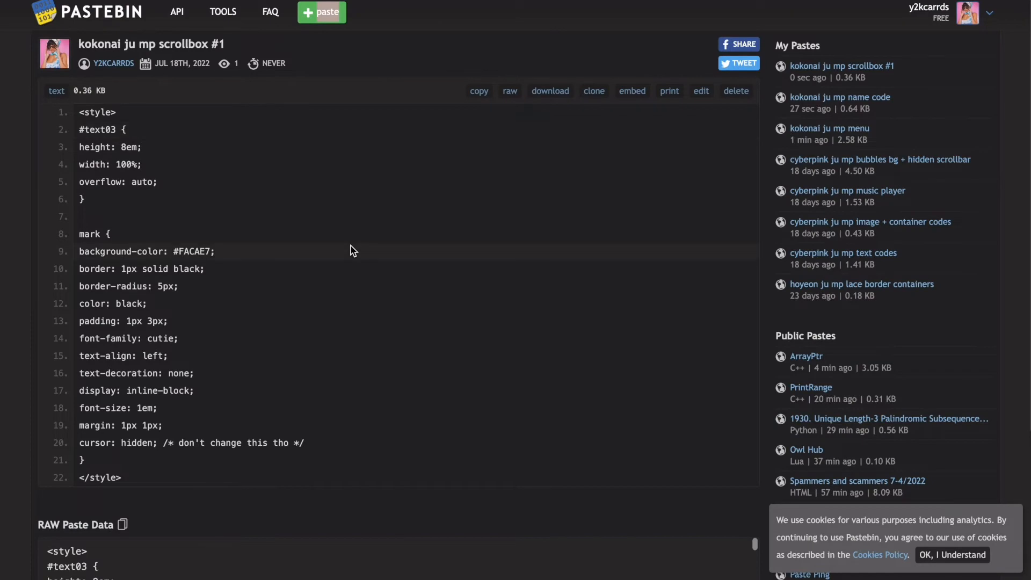
scroll(350, 246, "down", 1)
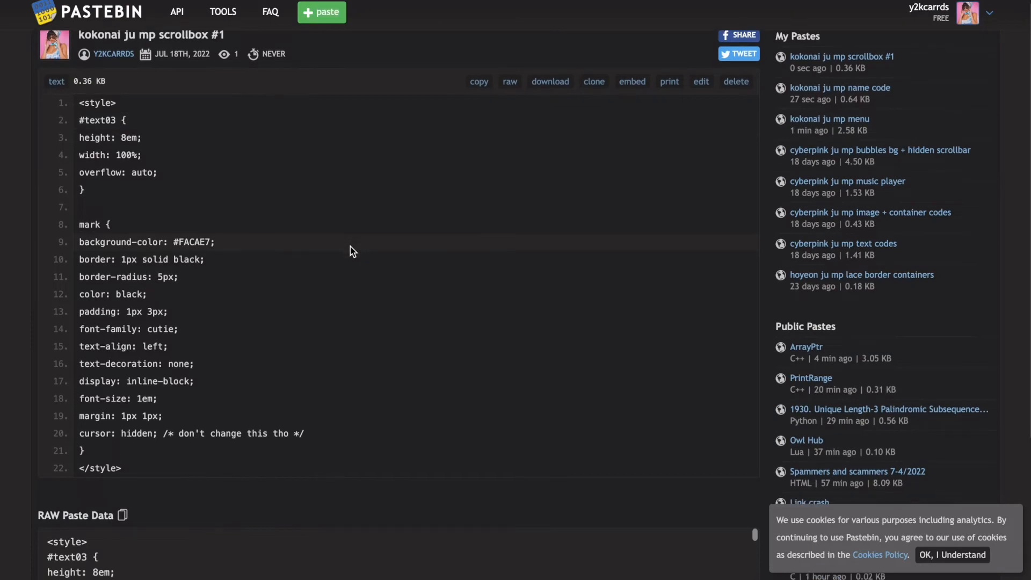
left_click(123, 493)
scroll(193, 373, "up", 1)
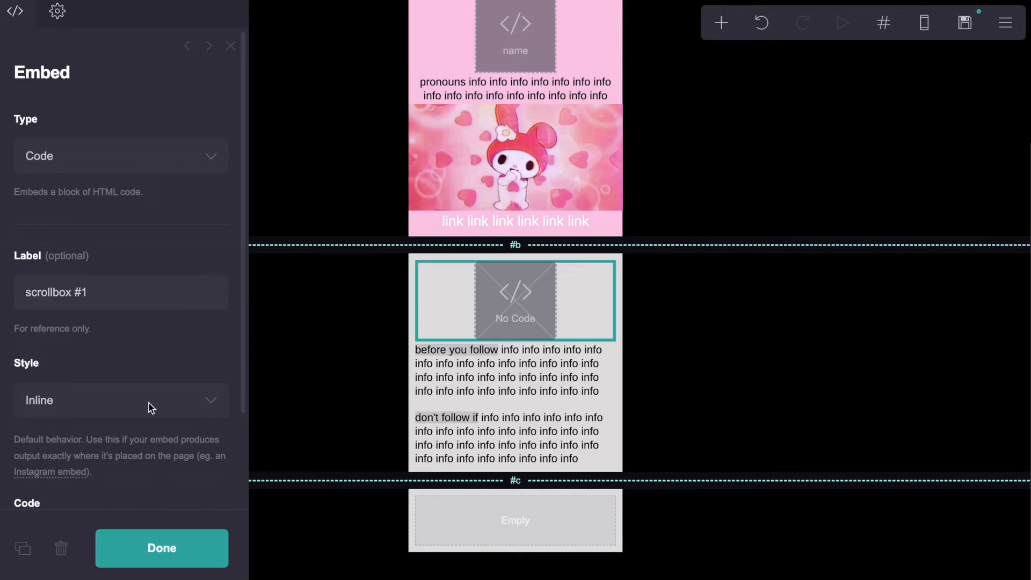
scroll(149, 406, "down", 2)
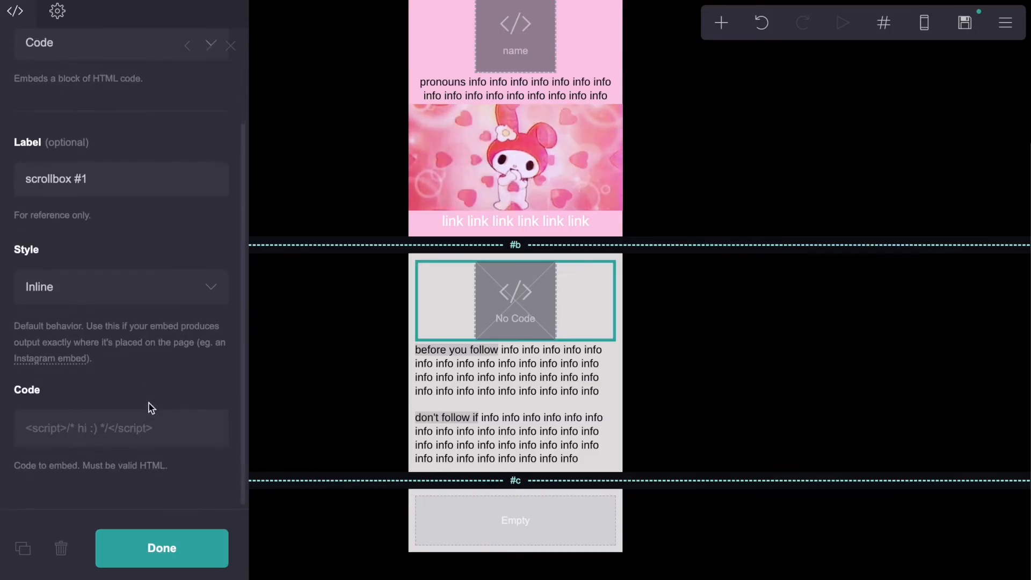
left_click(122, 445)
key("ctrl+v")
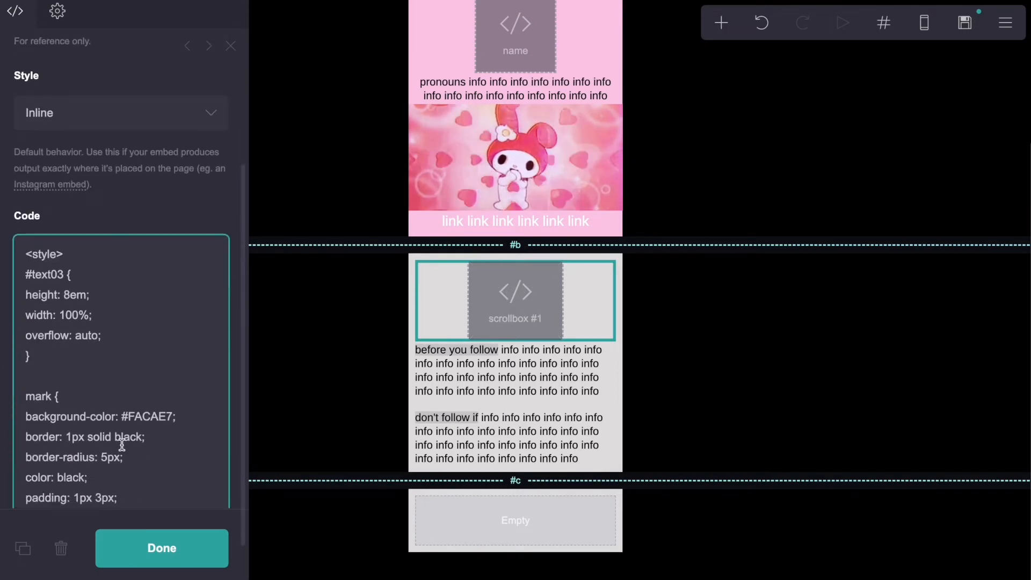
scroll(122, 444, "up", 3)
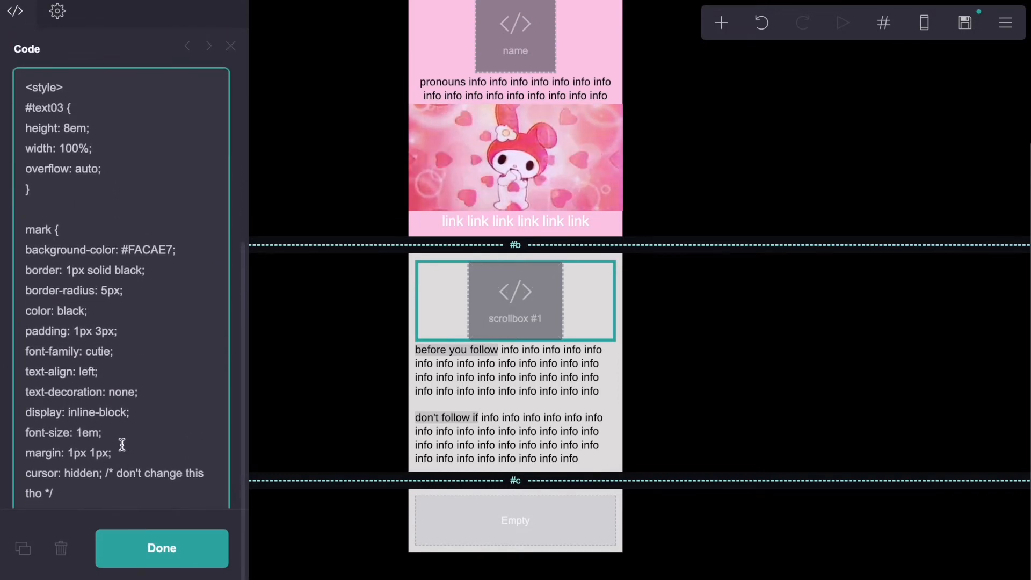
Check the element ID of section b's text against the scrollbox #1 embed
left_click(452, 366)
left_click(143, 12)
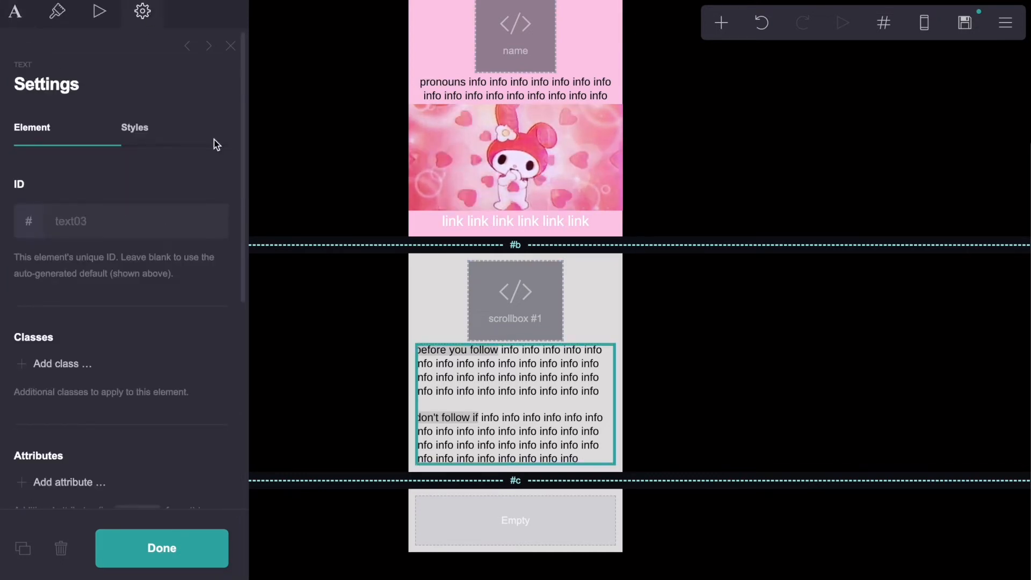
left_click(505, 303)
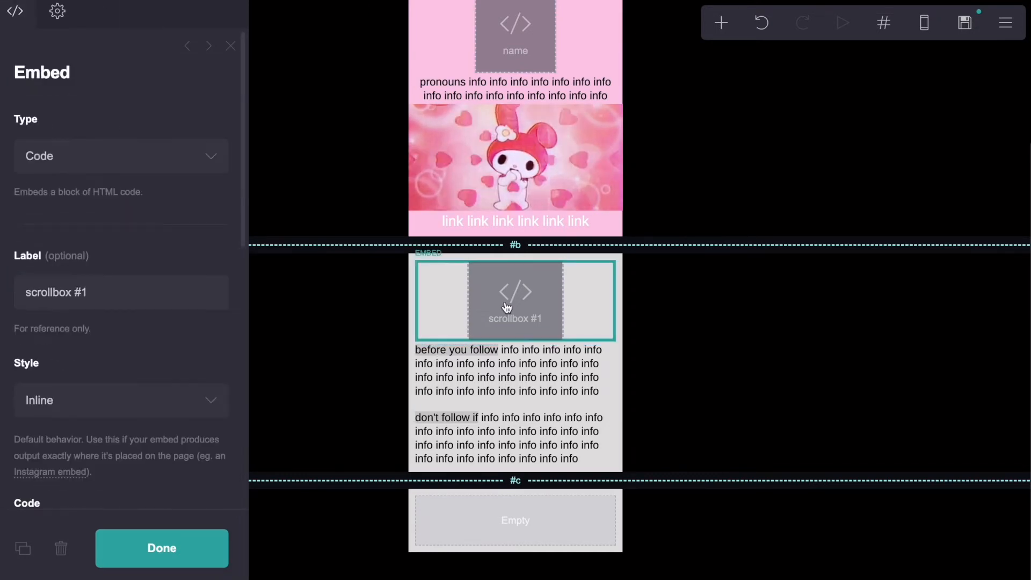
Add an embed inside the empty container in section c and label it "scrollbox #2"
left_click(534, 497)
left_click(721, 23)
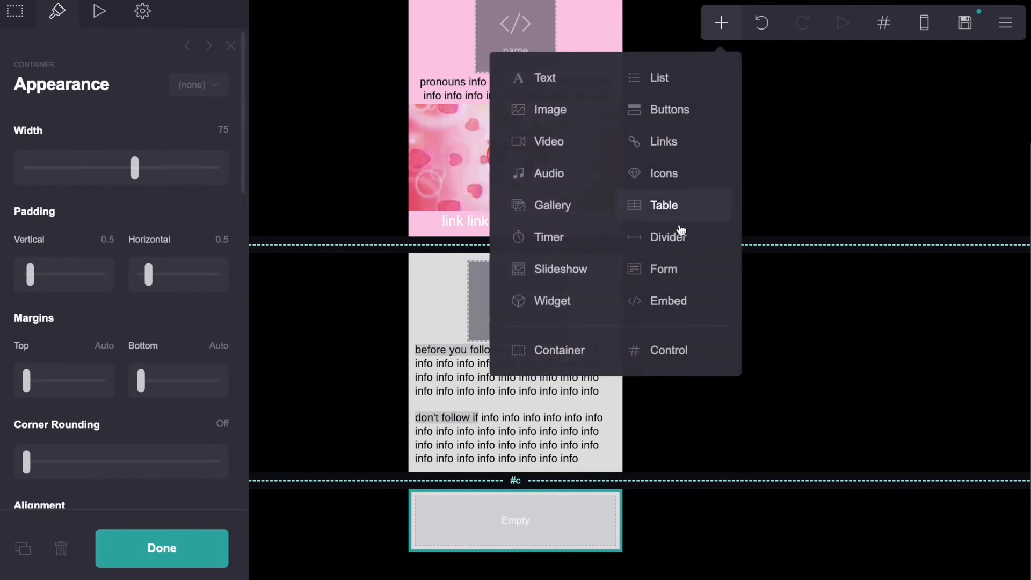
left_click(680, 304)
left_click(103, 294)
type("s")
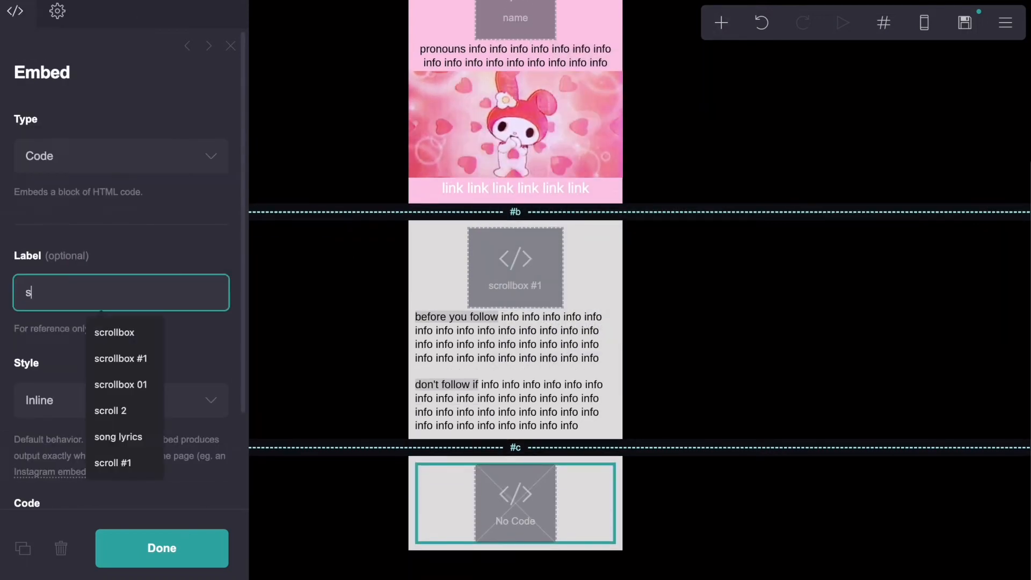
type("crollbox #2")
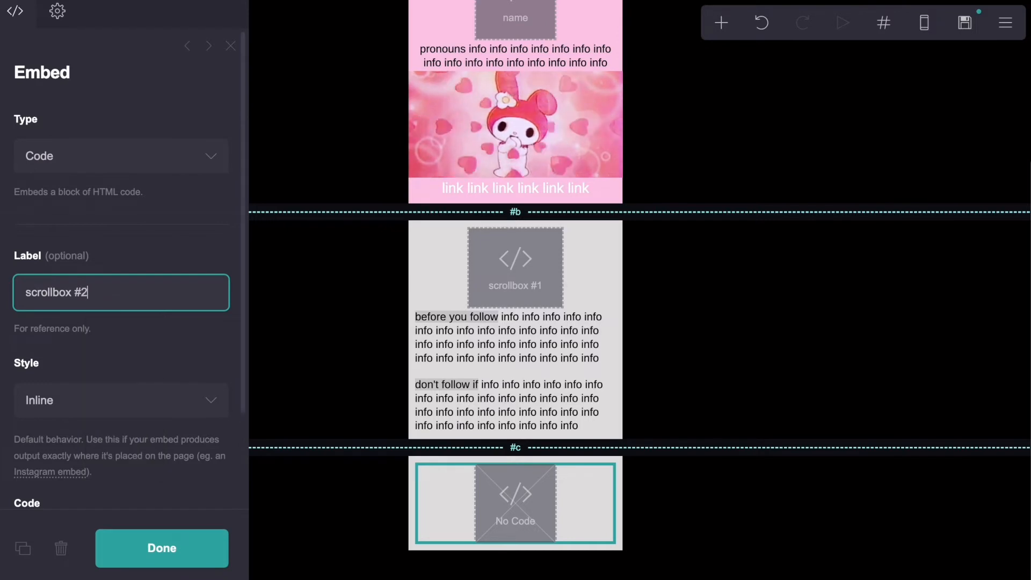
Copy the raw code of the "kokonai ju mp scrollbox #2" paste on Pastebin and paste it into the scrollbox #2 embed in Carrd
left_click(46, 254)
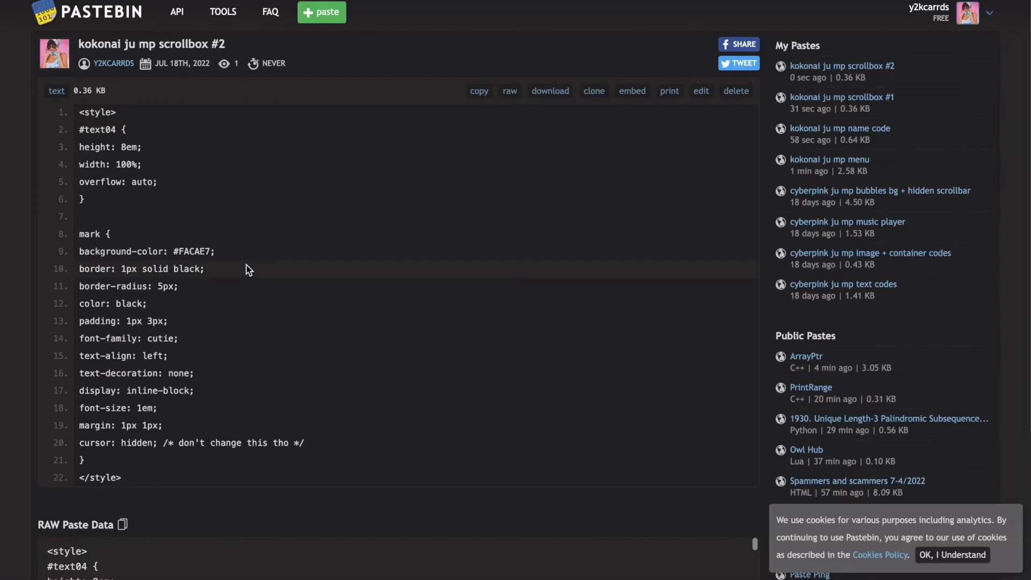
scroll(247, 270, "down", 2)
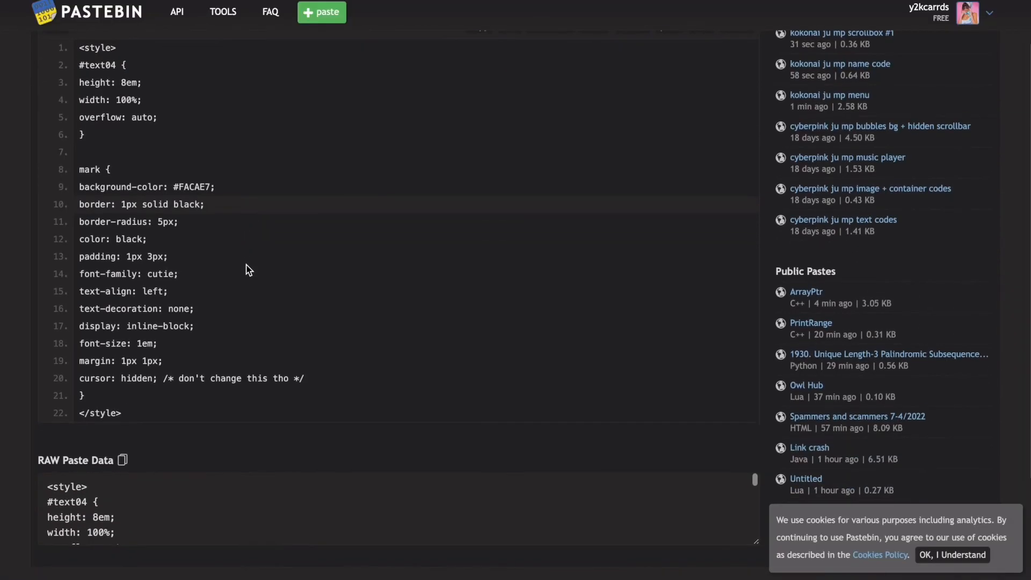
left_click(122, 459)
scroll(125, 465, "up", 2)
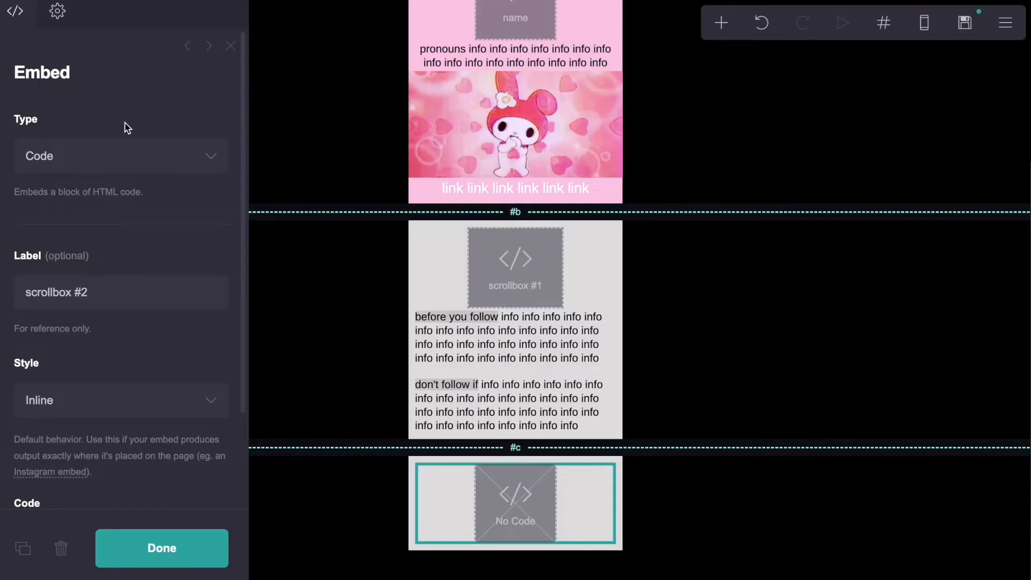
scroll(129, 301, "down", 3)
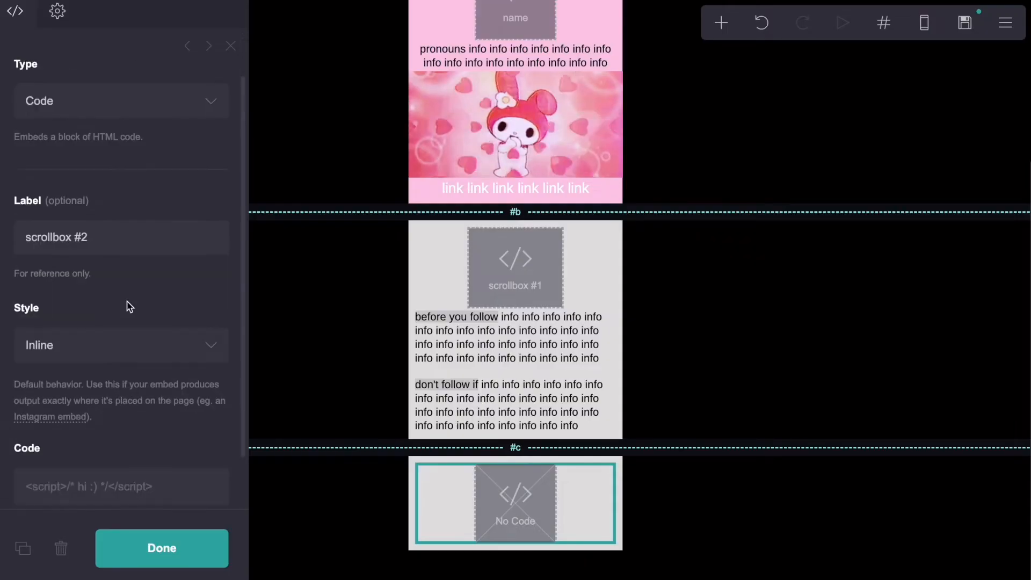
left_click(94, 428)
key("ctrl+v")
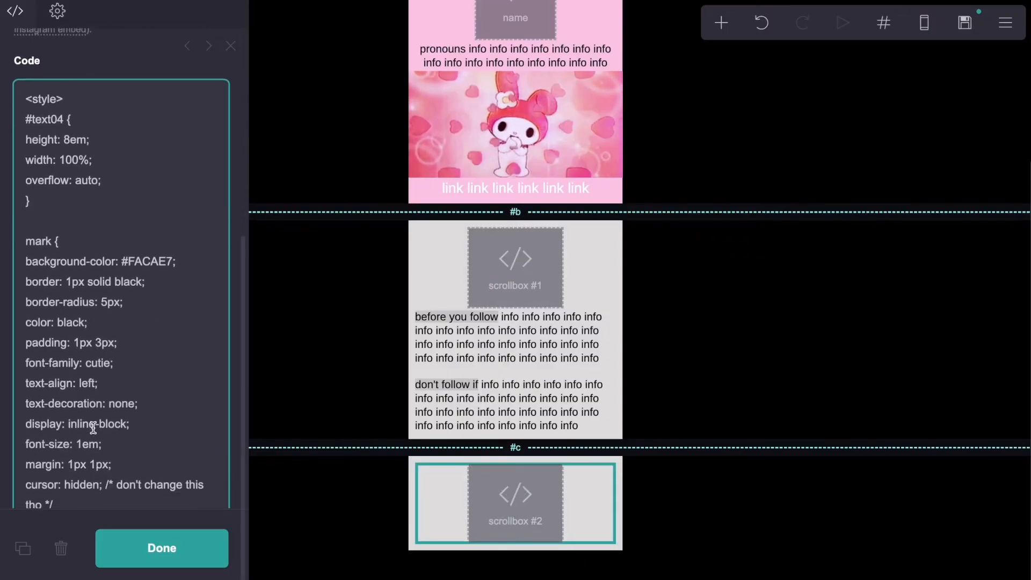
Duplicate section b's text element and move the copy into section c's container, below the scrollbox #2 embed
left_click(453, 349)
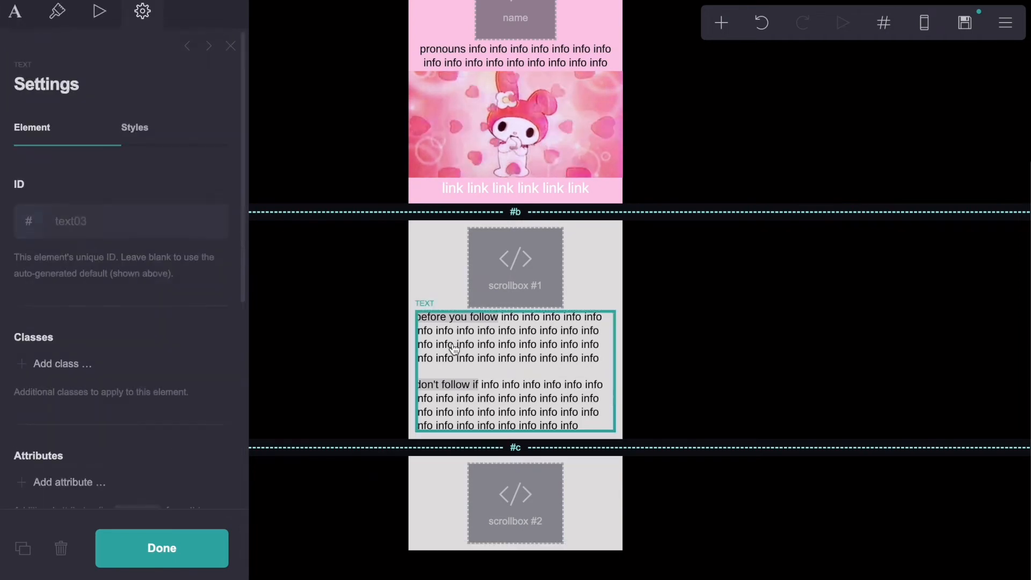
left_click(22, 548)
left_click(480, 235)
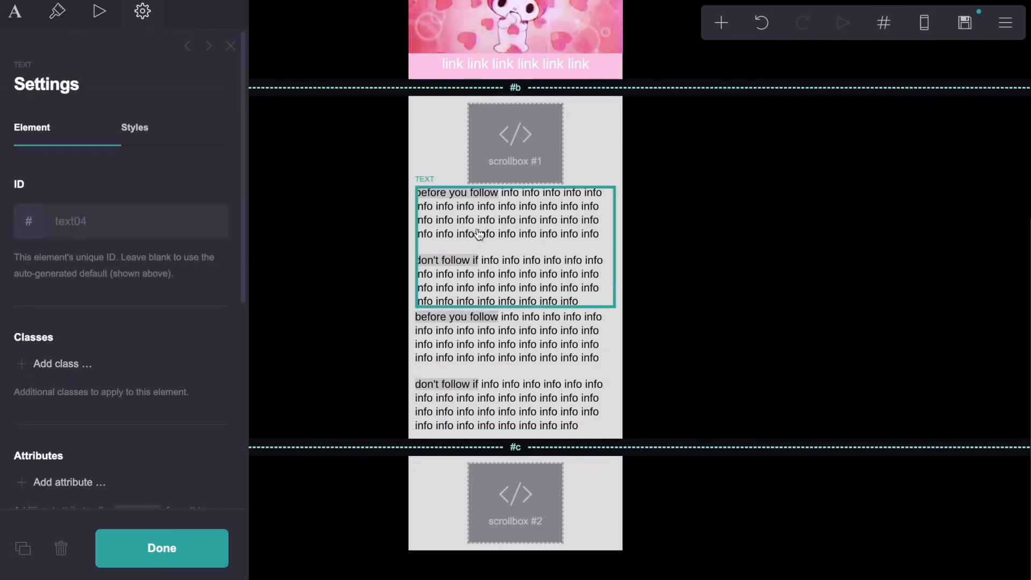
left_click_drag(478, 232, 495, 513)
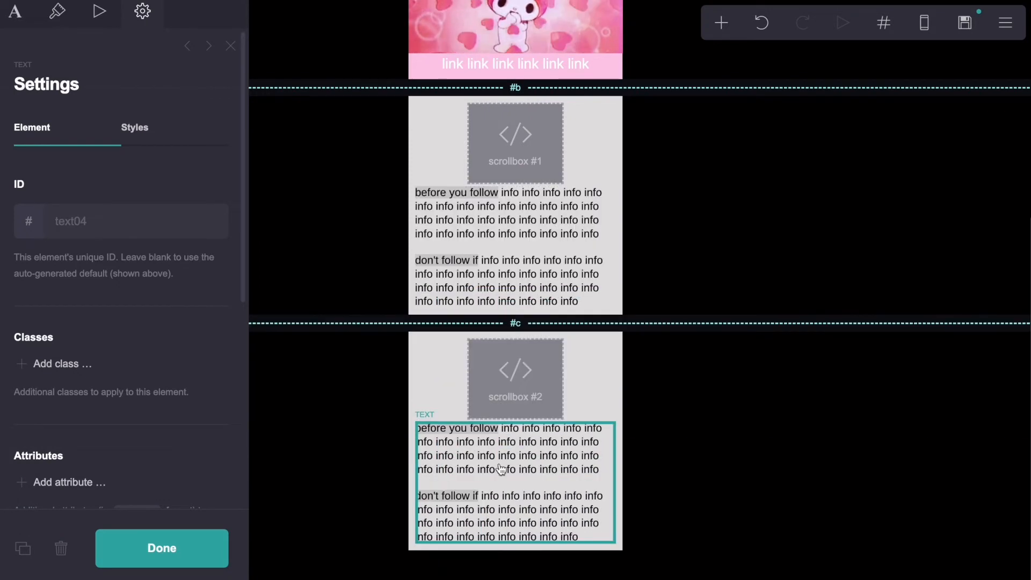
Compare the text ID targeted in the scrollbox #2 code with the element ID of section c's text
left_click(449, 386)
scroll(85, 282, "down", 5)
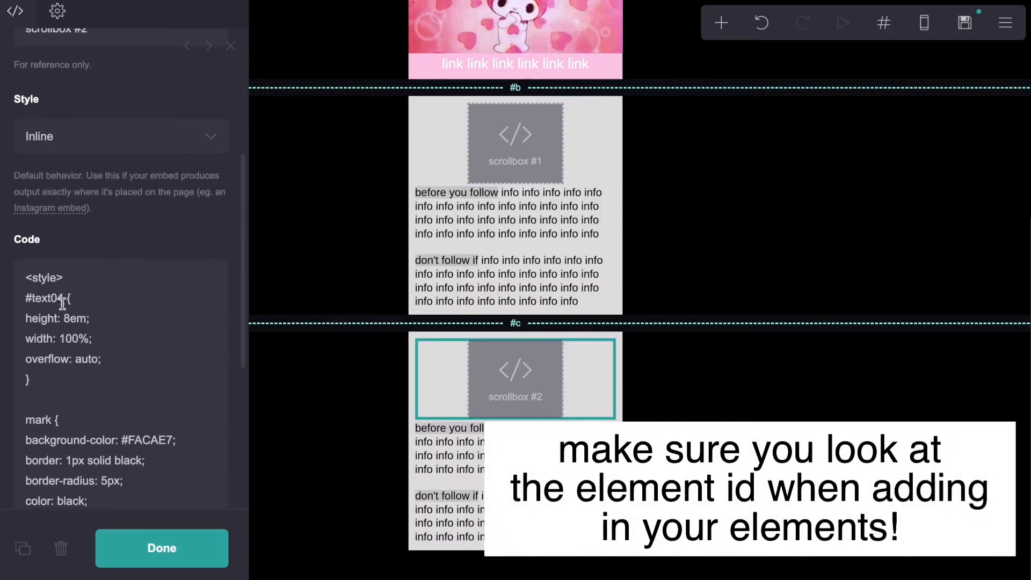
left_click_drag(67, 298, 21, 299)
type("#text04")
left_click(449, 451)
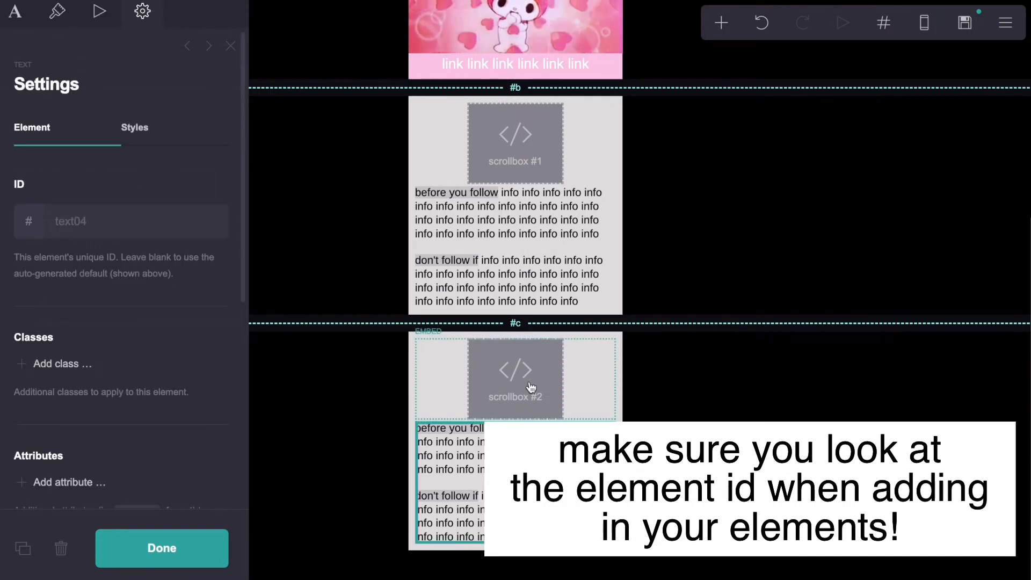
Change the two highlighted headings of section c's text to "music" and "interests"
left_click(15, 10)
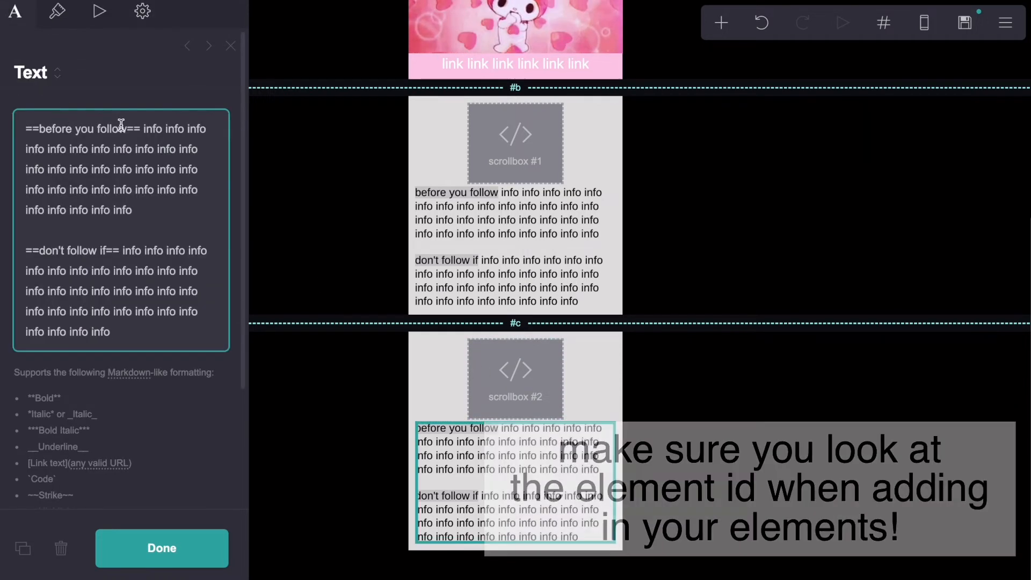
left_click_drag(127, 128, 39, 133)
type("music")
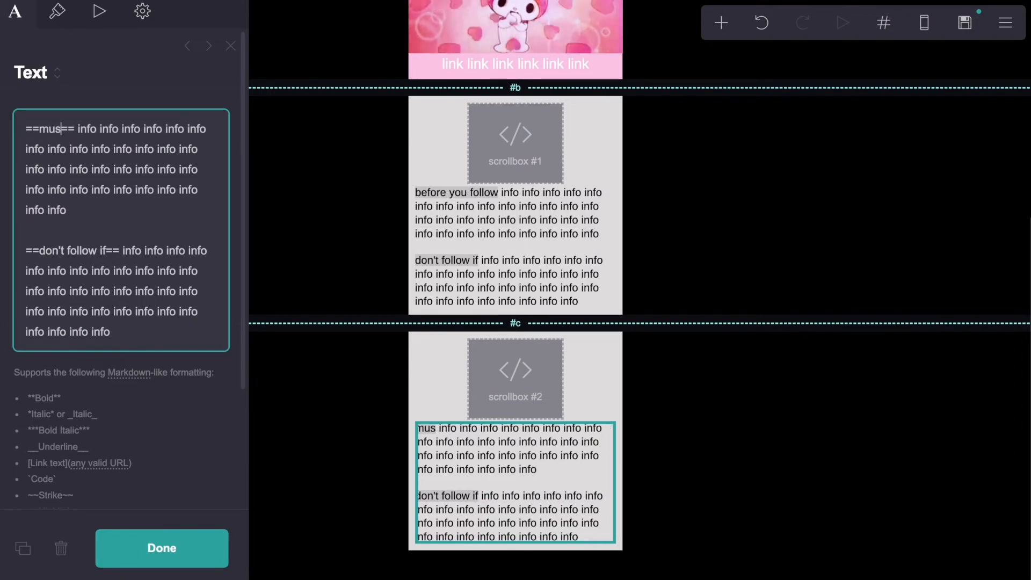
left_click_drag(107, 251, 49, 253)
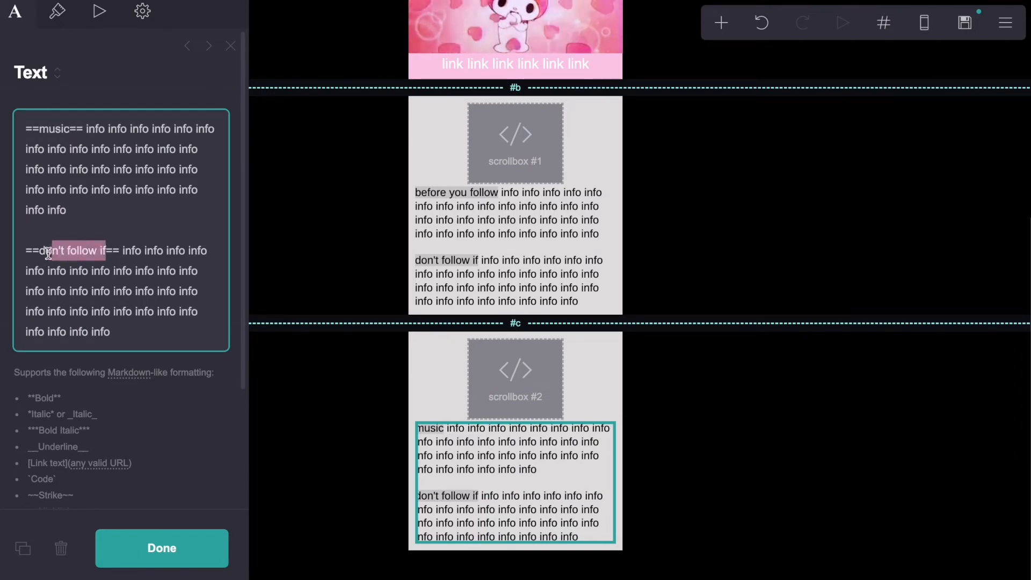
type("interests")
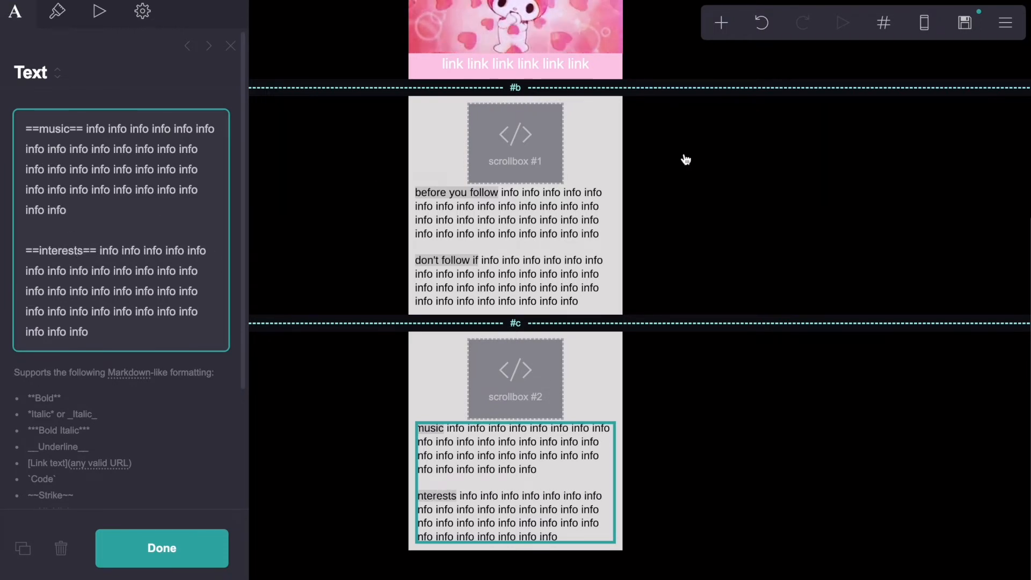
Add the credit line "cr intruosers for the menu" after a blank line at the end of section c's text and close its settings
left_click(230, 47)
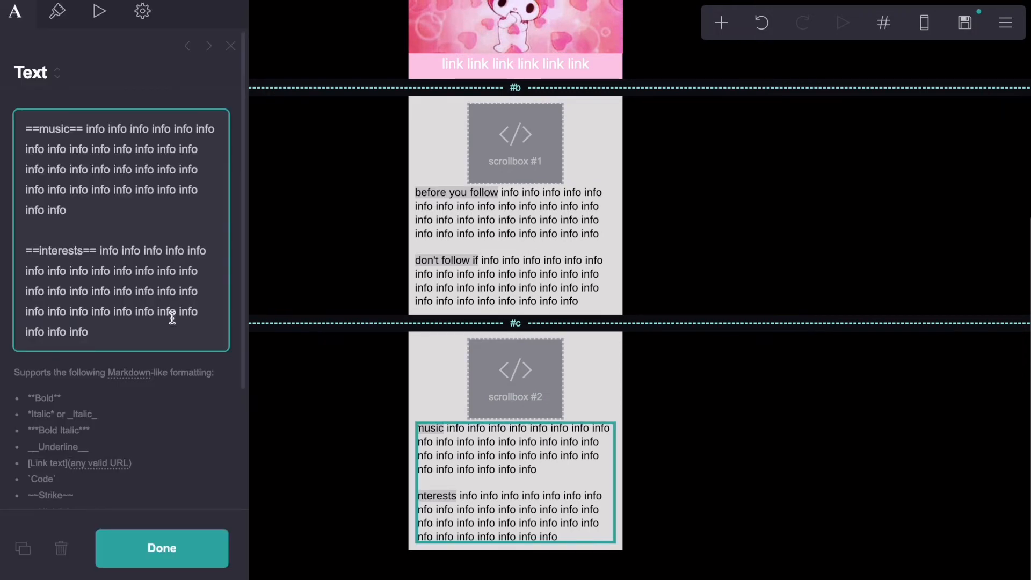
key("Return")
key("Return")
type("cr intruosers for the menu")
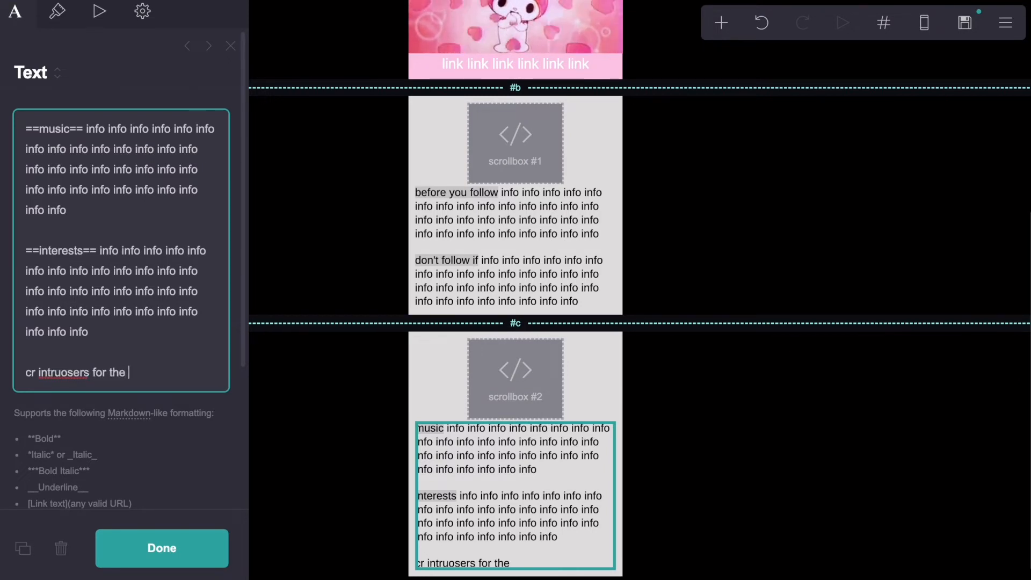
left_click(234, 49)
Add a control below section c's container, make it a Footer Marker and set its margin to 0
left_click(721, 22)
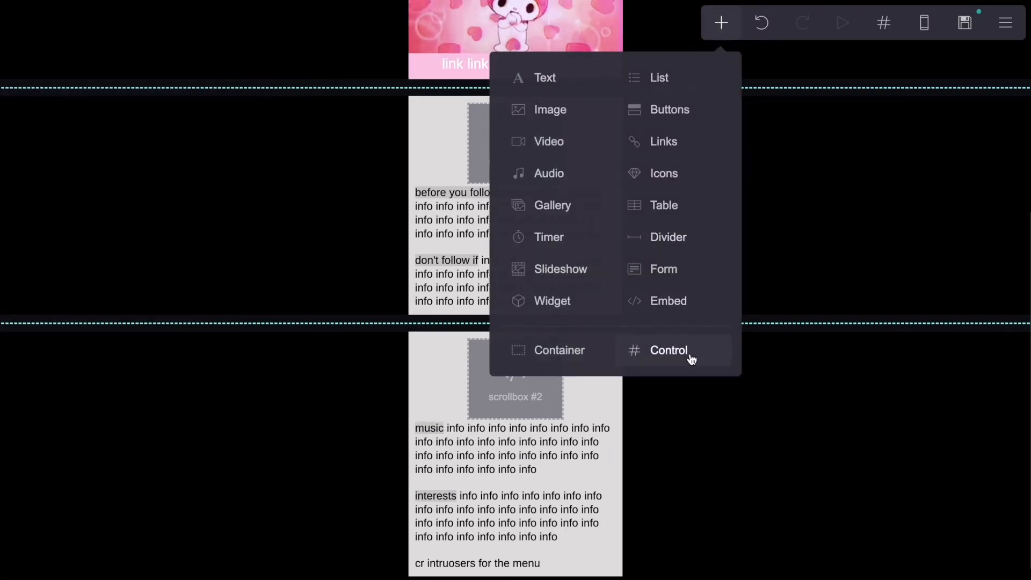
left_click(691, 359)
left_click(148, 157)
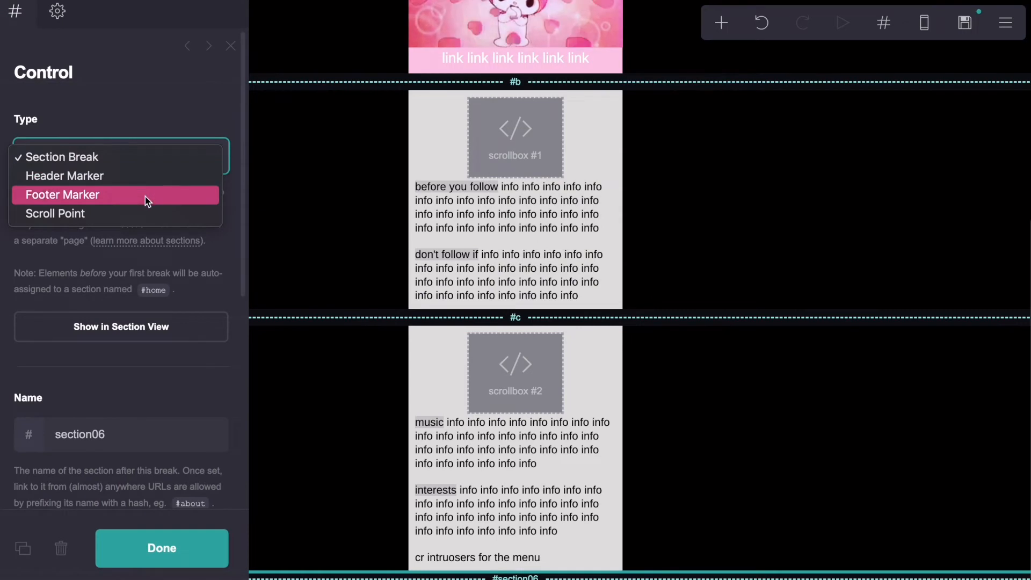
left_click(144, 196)
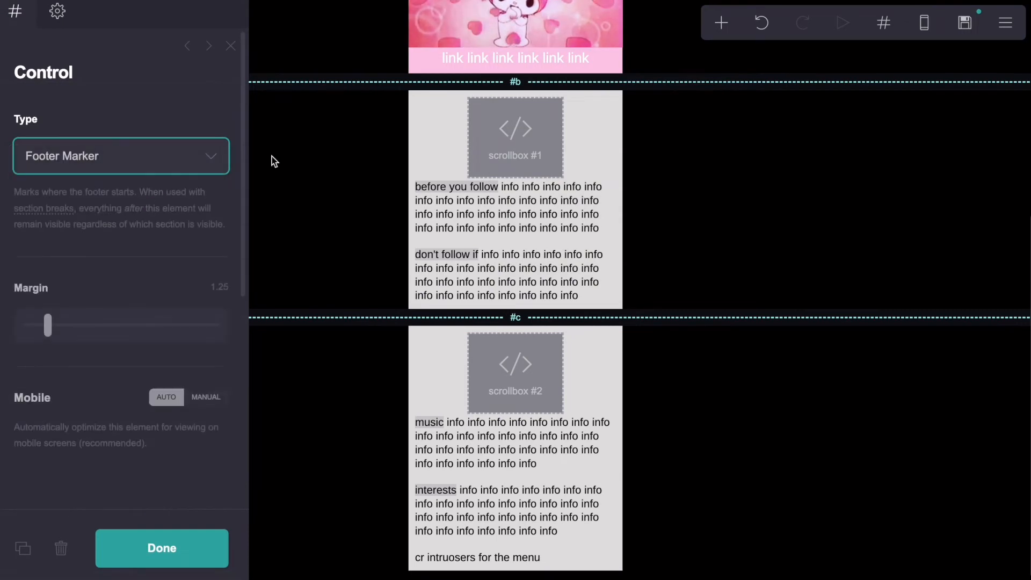
left_click(213, 290)
double_click(214, 288)
type("0")
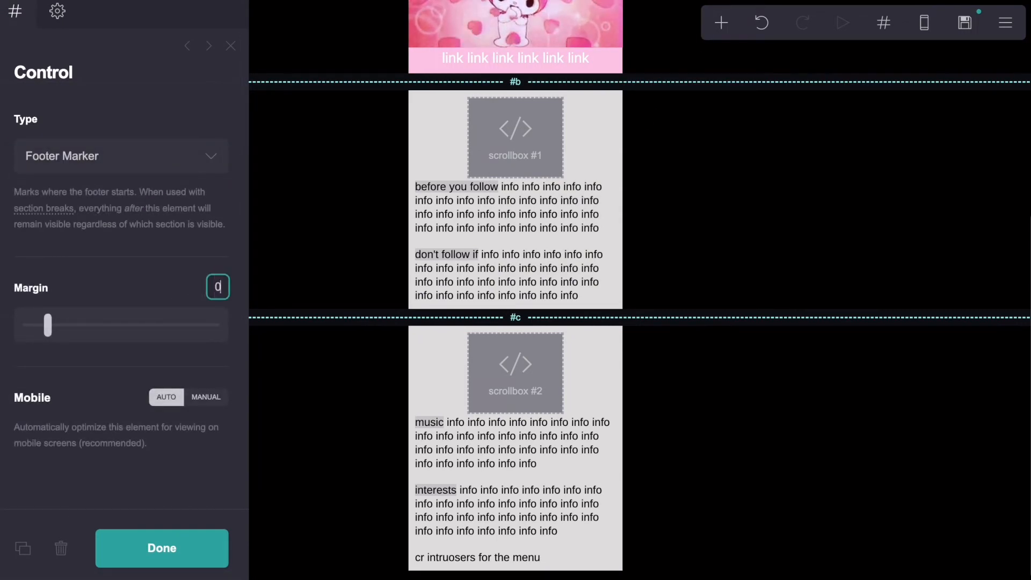
Close the footer marker's settings and add a code embed below the marker, labelled "music"
key("Return")
left_click(237, 47)
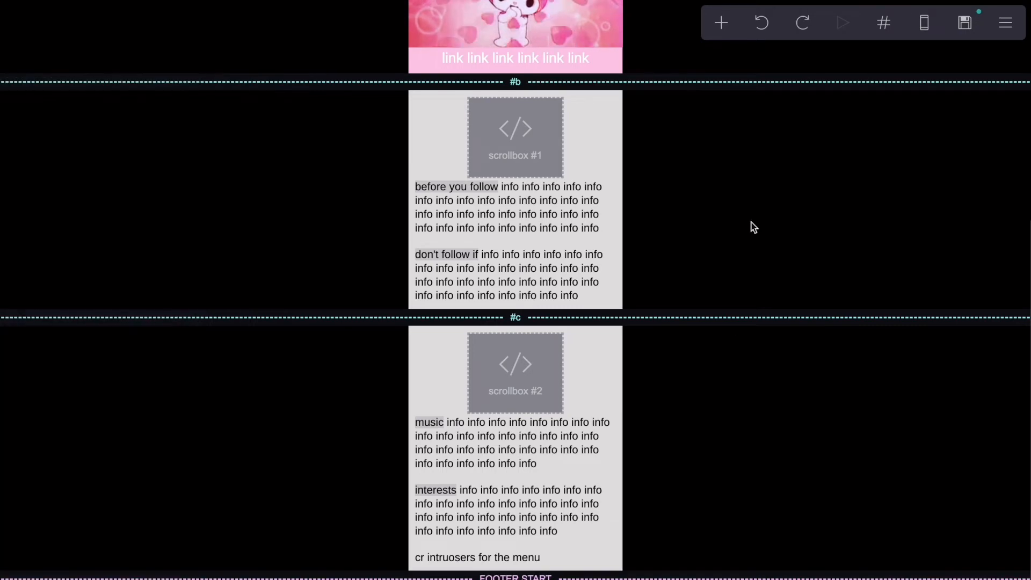
left_click(719, 22)
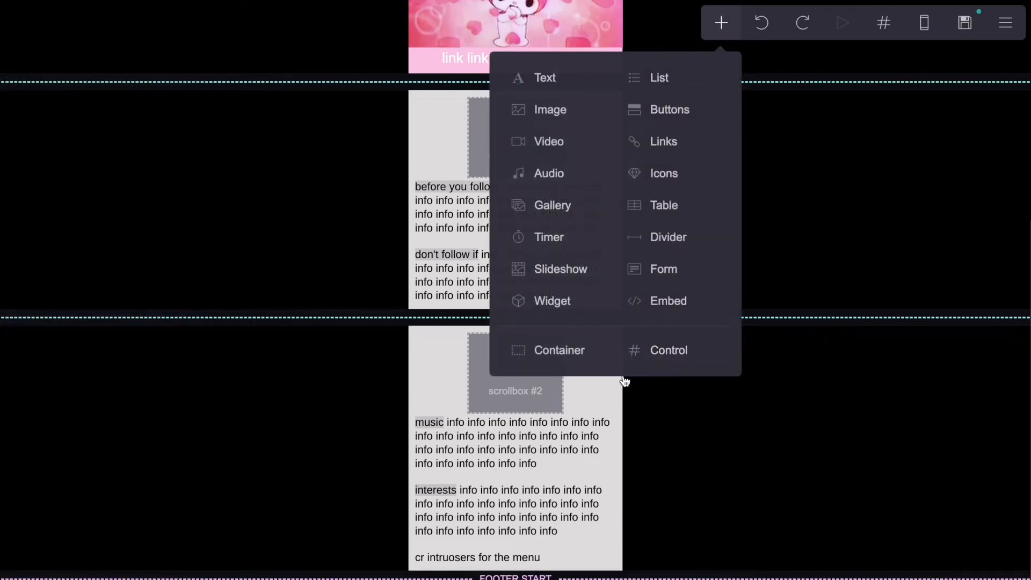
left_click(680, 312)
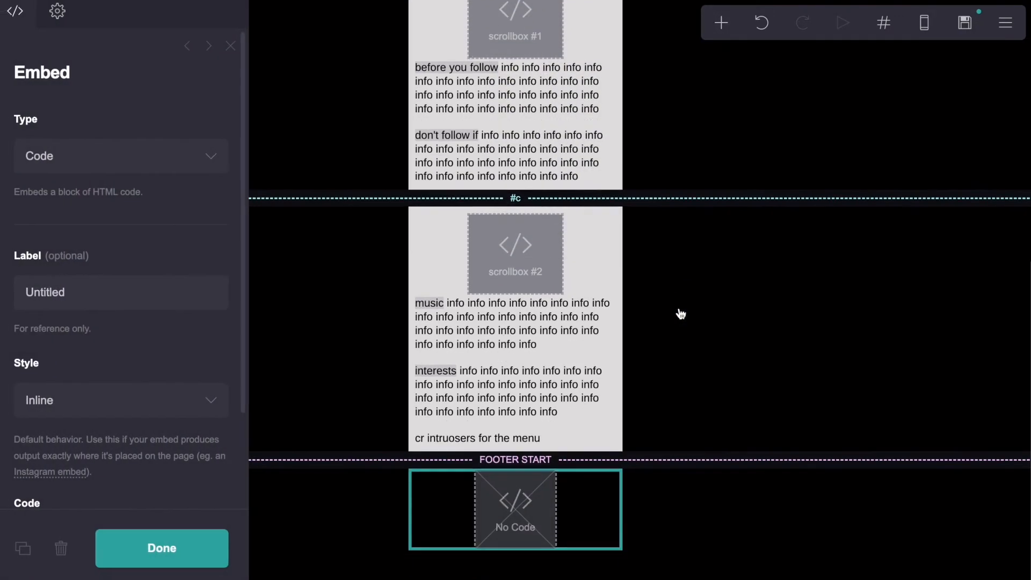
left_click(86, 298)
type("music")
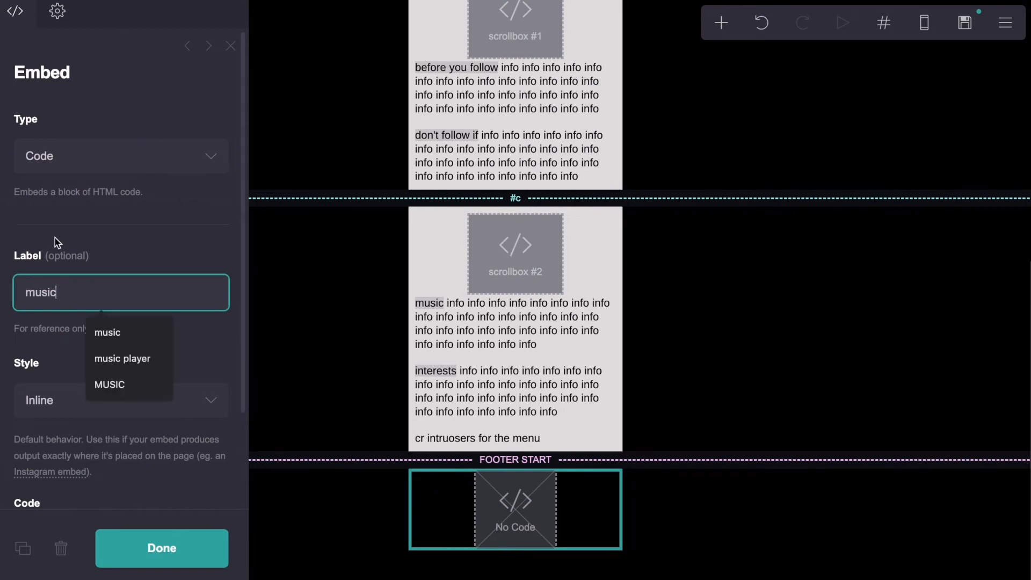
left_click(55, 237)
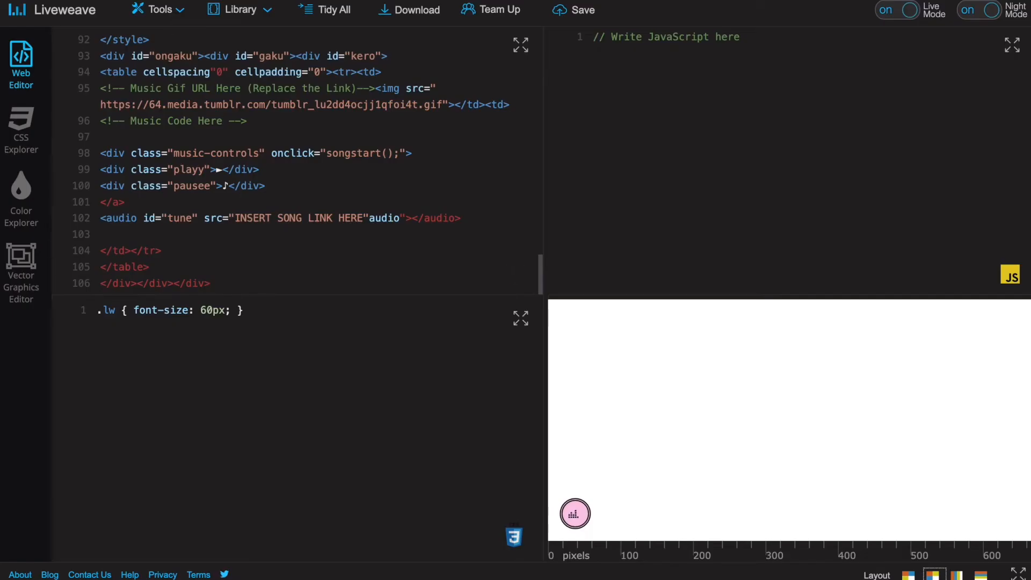
Look through the music player code in Liveweave and copy the share link of "05. GIRL TALK.mp3" from the Dropbox music folder
scroll(395, 208, "up", 20)
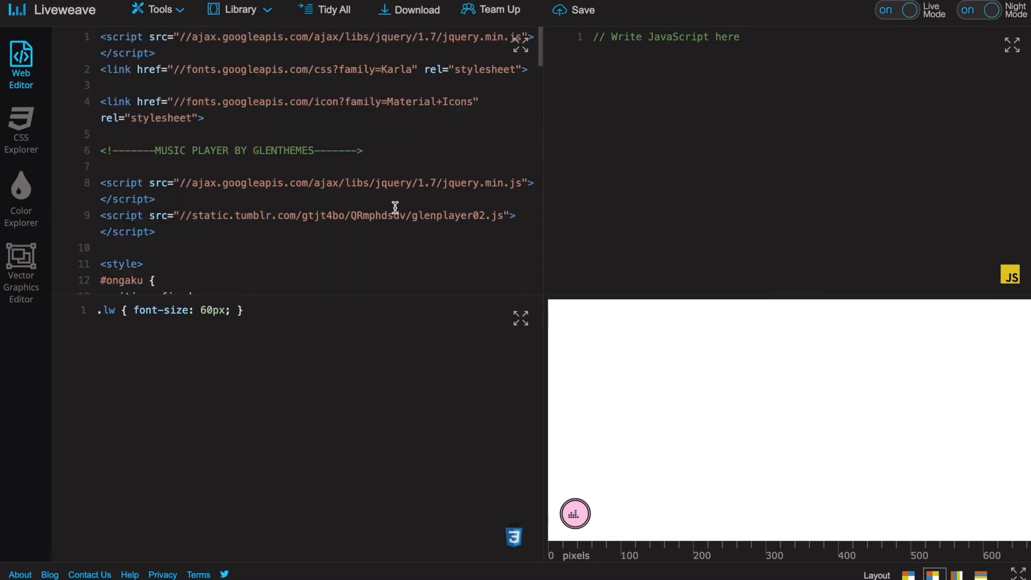
scroll(395, 207, "down", 20)
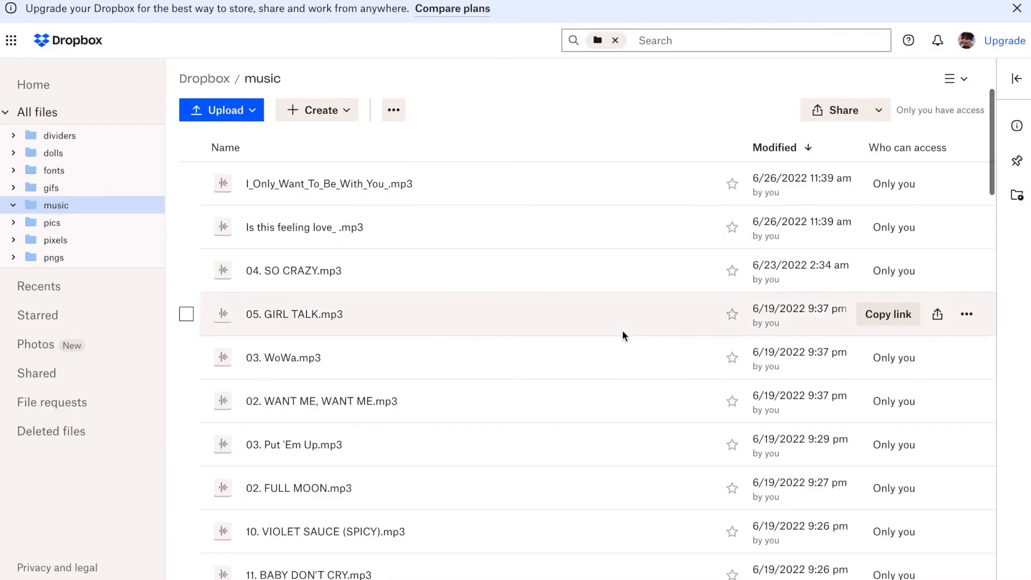
left_click(887, 313)
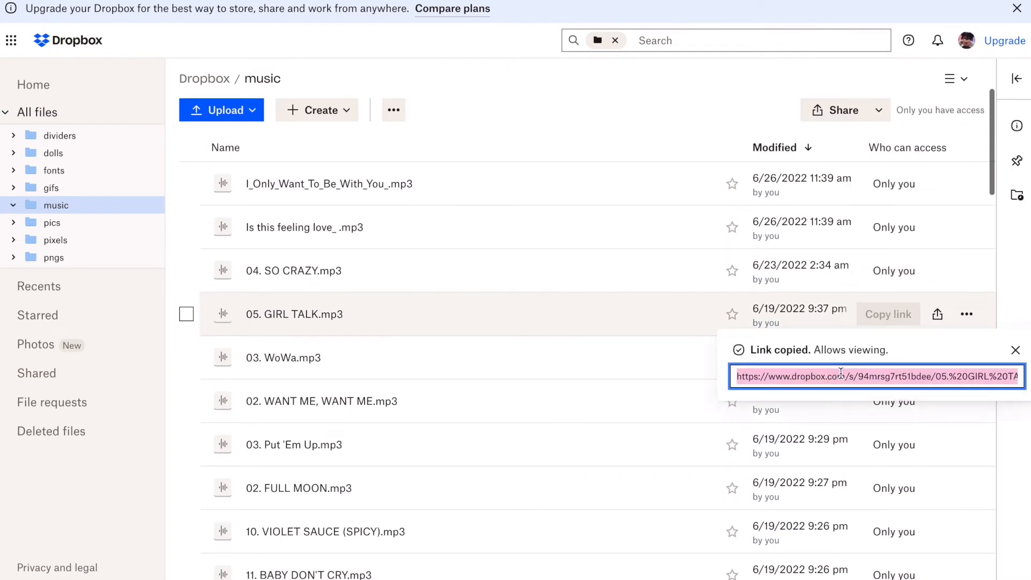
right_click(840, 372)
left_click(734, 389)
left_click(459, 86)
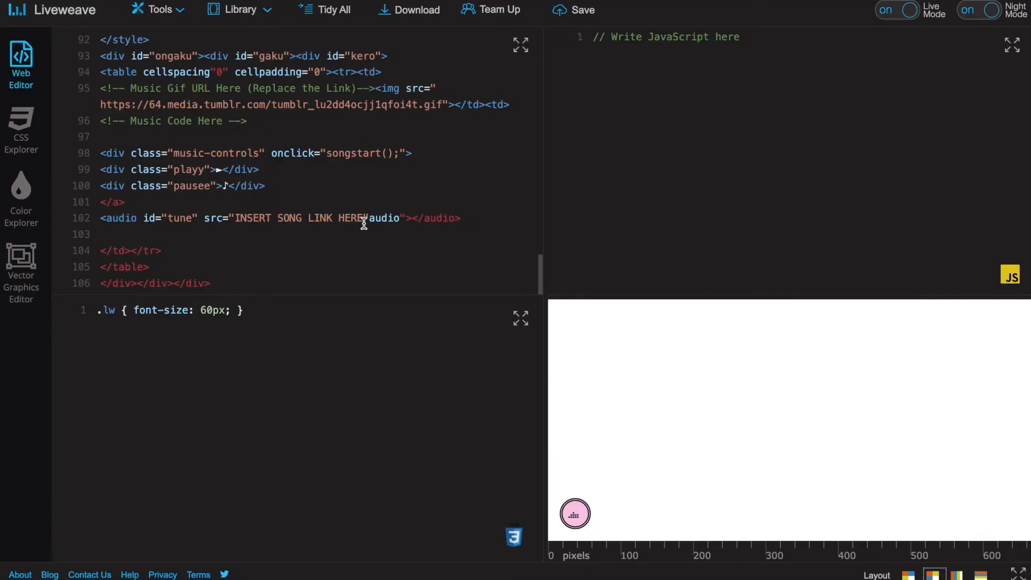
In Liveweave, replace the "INSERT SONG LINK HERE" placeholder with the copied link, changing "www" to "dl" and removing the "?dl=0" ending
left_click_drag(364, 223, 239, 222)
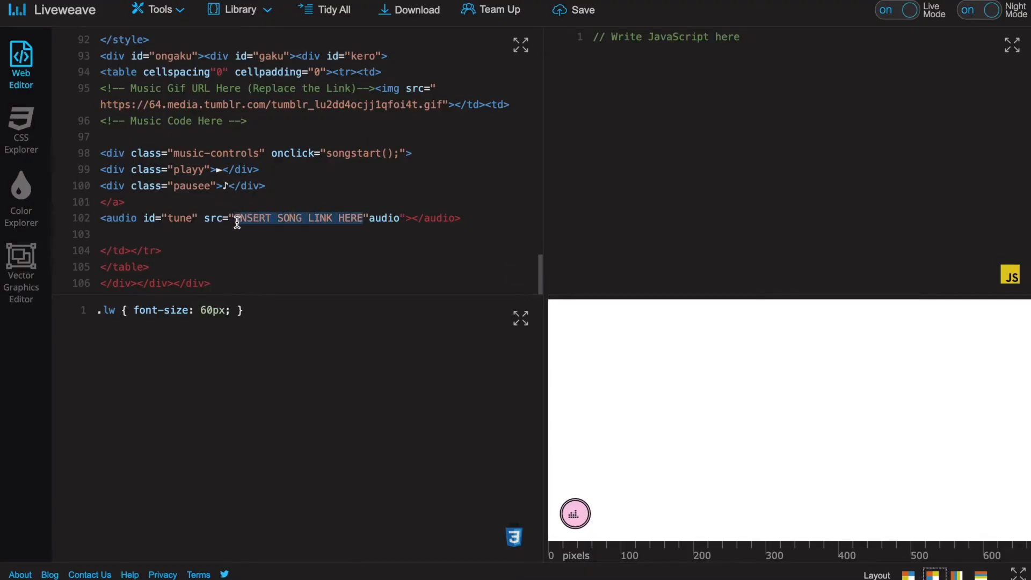
key("ctrl+v")
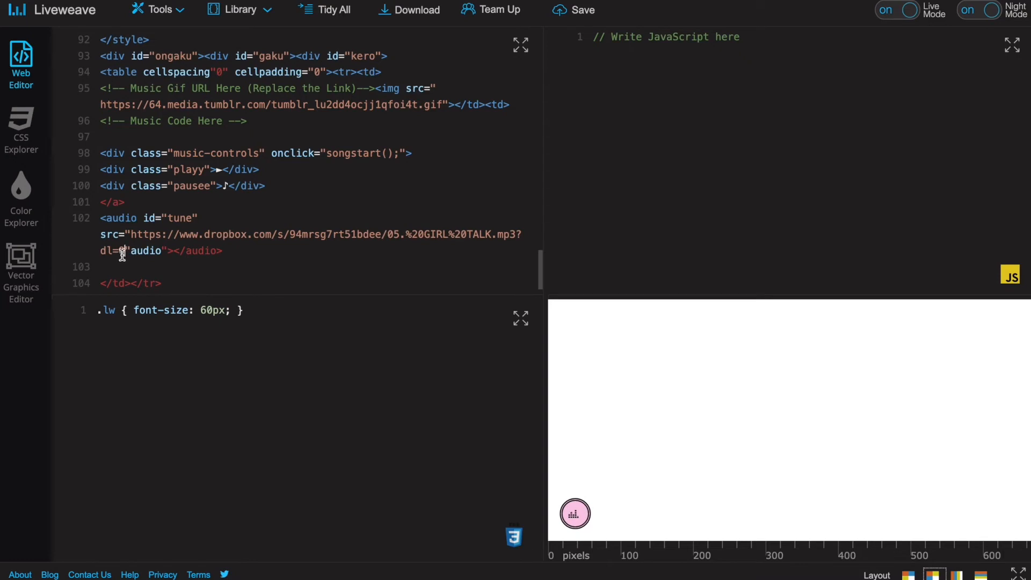
key("BackSpace")
type("dl")
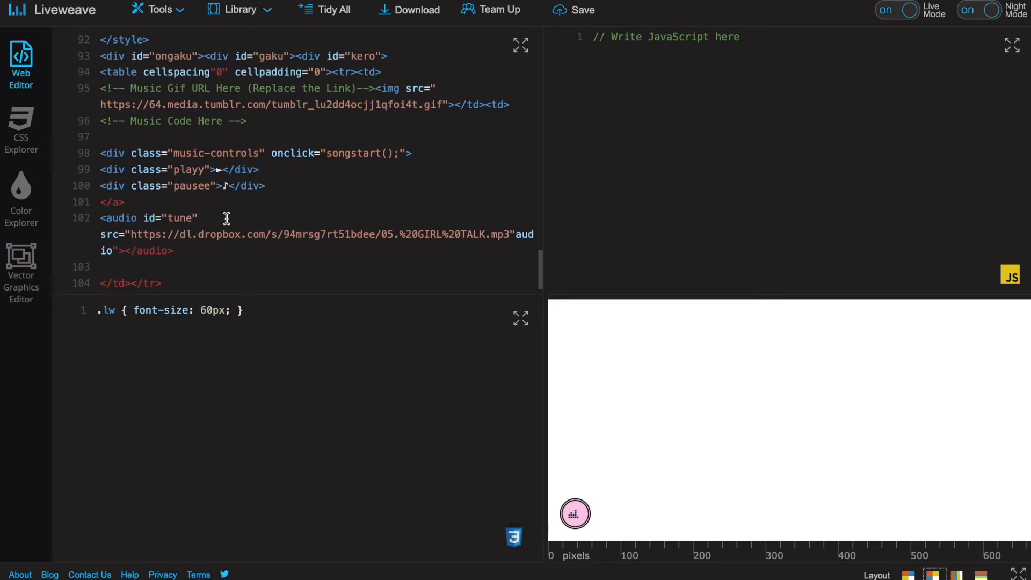
Copy the entire music player code from Liveweave into the code of the music embed in Carrd
scroll(256, 279, "up", 20)
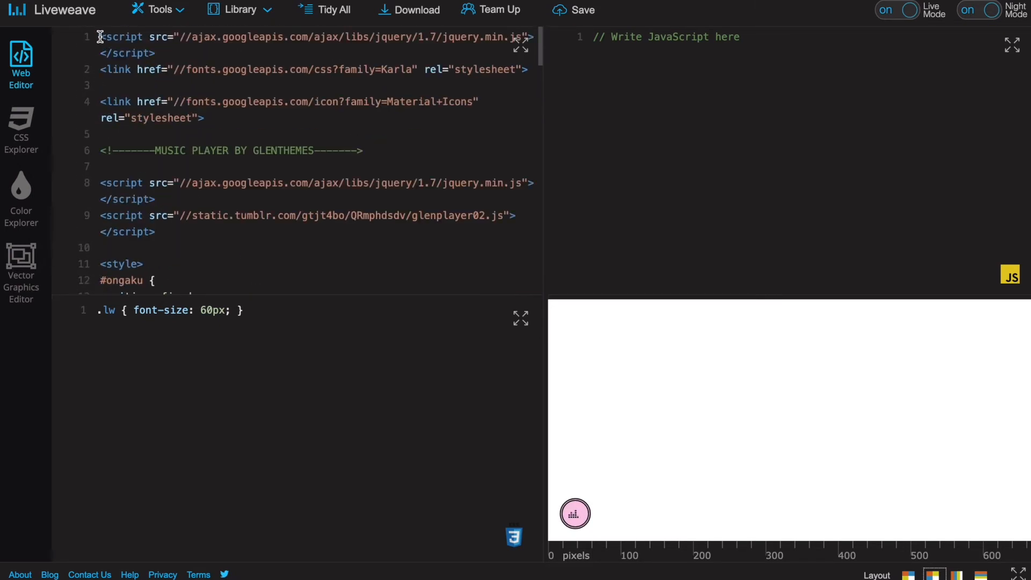
left_click_drag(100, 36, 178, 395)
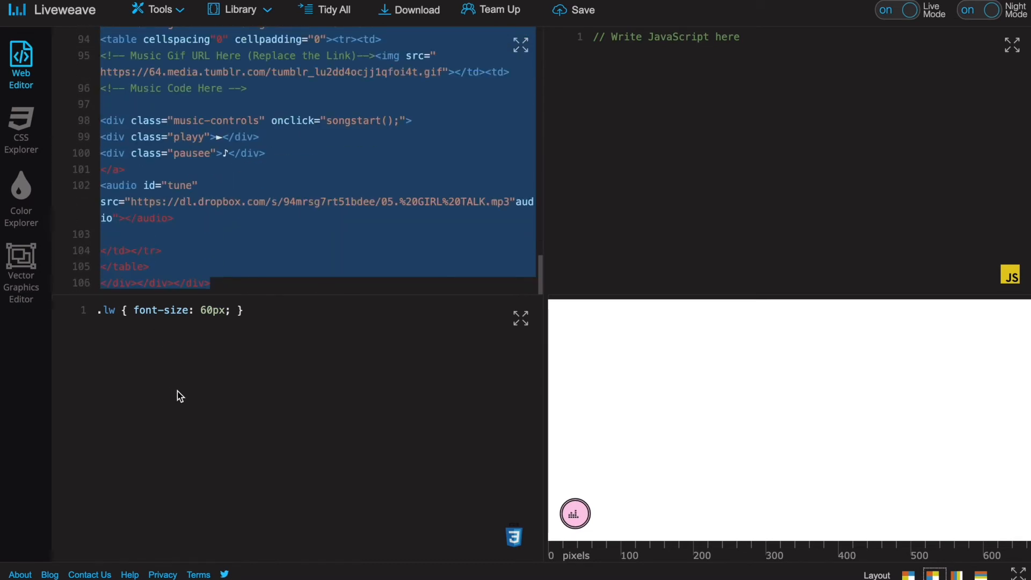
right_click(273, 191)
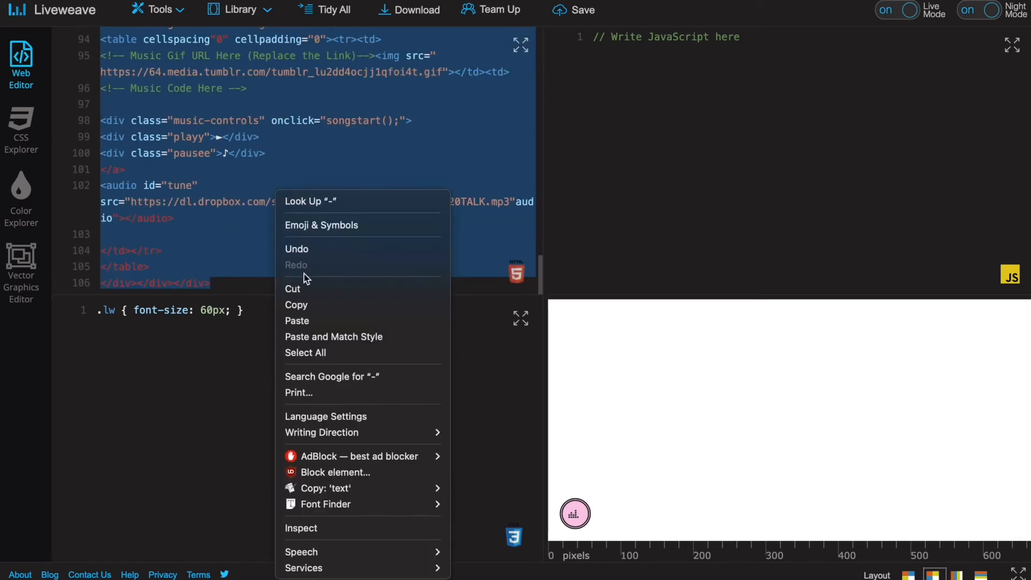
left_click(307, 304)
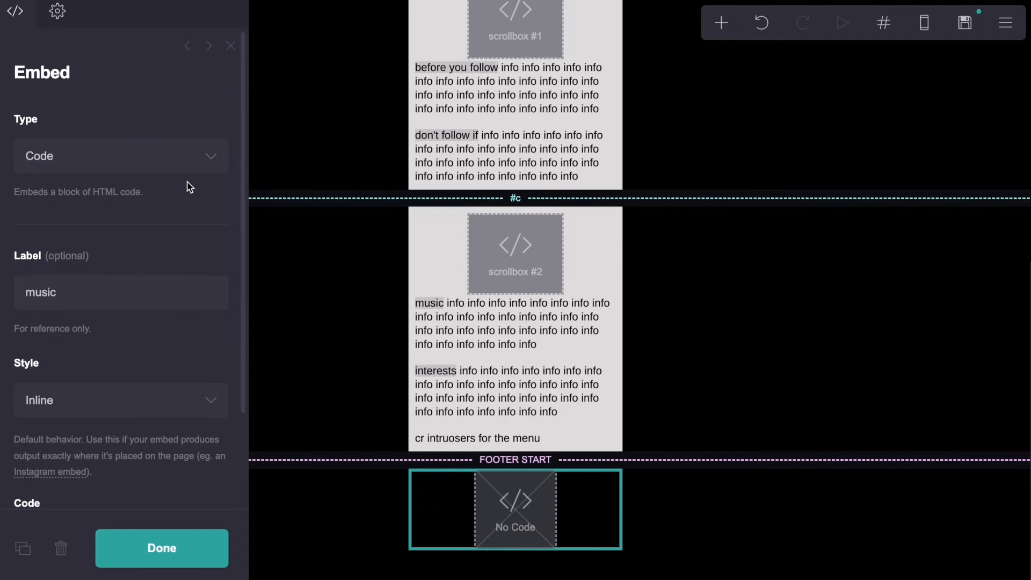
scroll(182, 236, "down", 3)
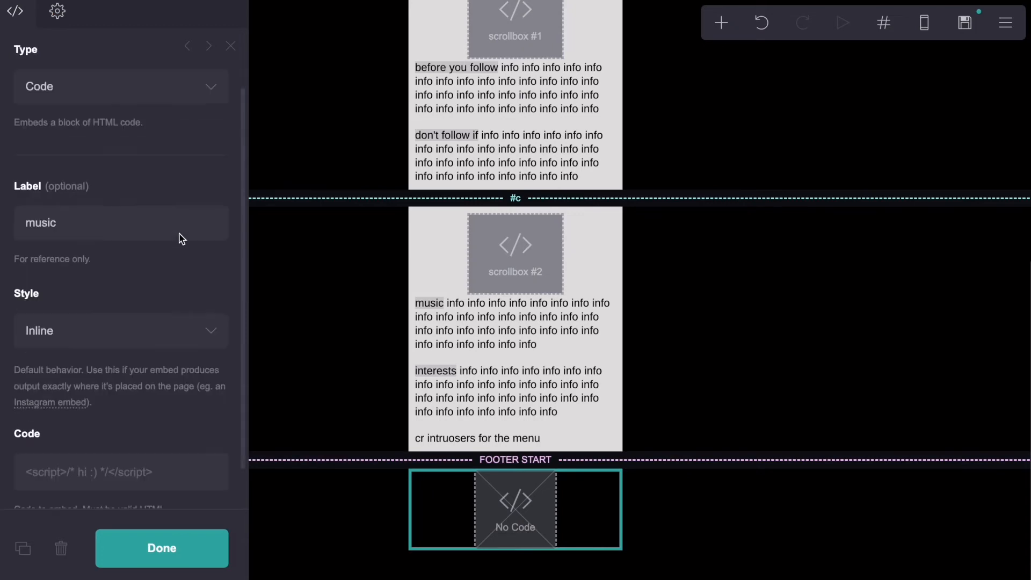
left_click(92, 439)
key("ctrl+v")
Review the music player code in the music embed from end to start, including its song link, and close its settings
scroll(92, 438, "down", 15)
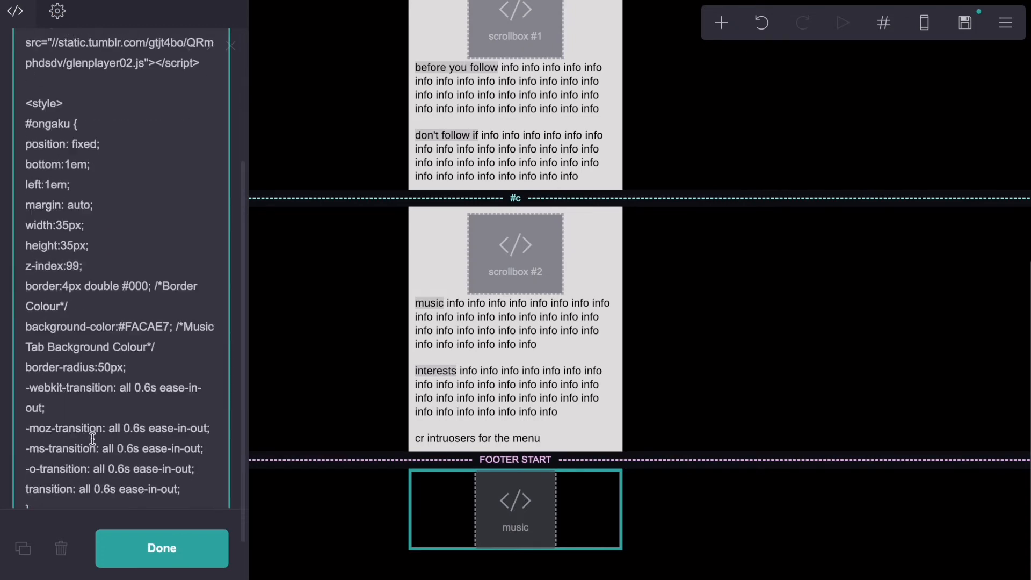
scroll(92, 438, "down", 10)
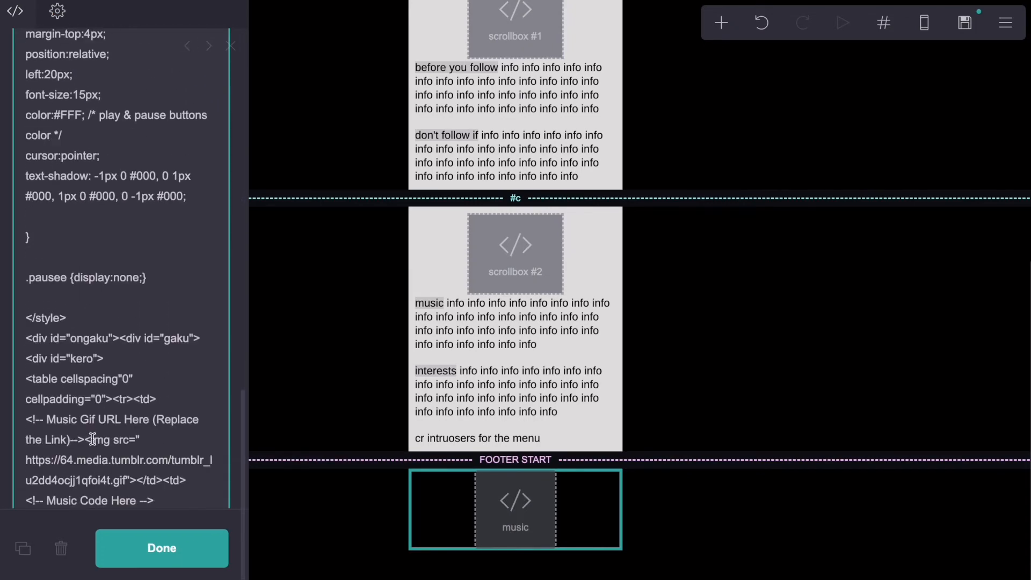
scroll(92, 438, "down", 4)
scroll(92, 434, "up", 9)
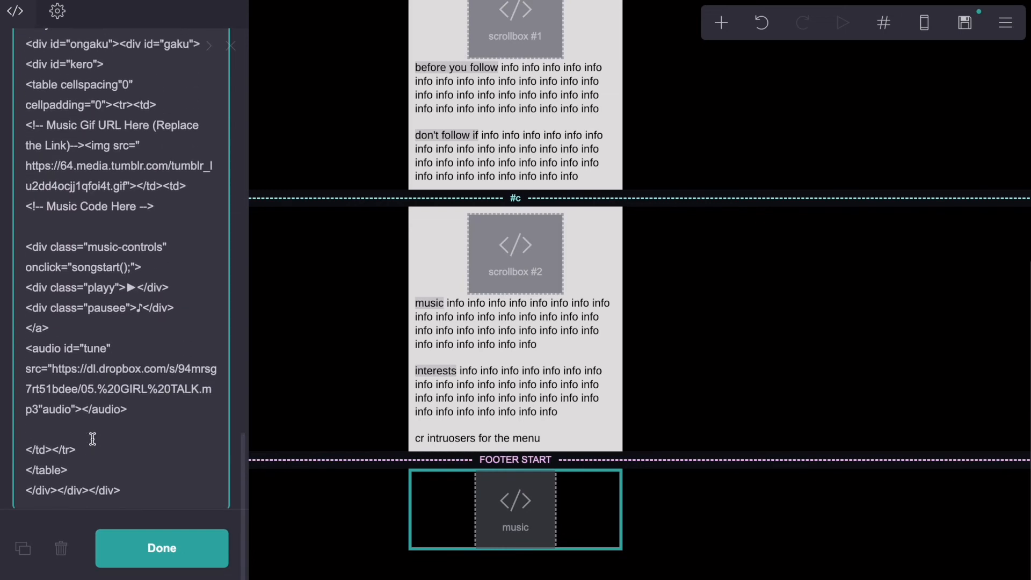
scroll(166, 336, "up", 12)
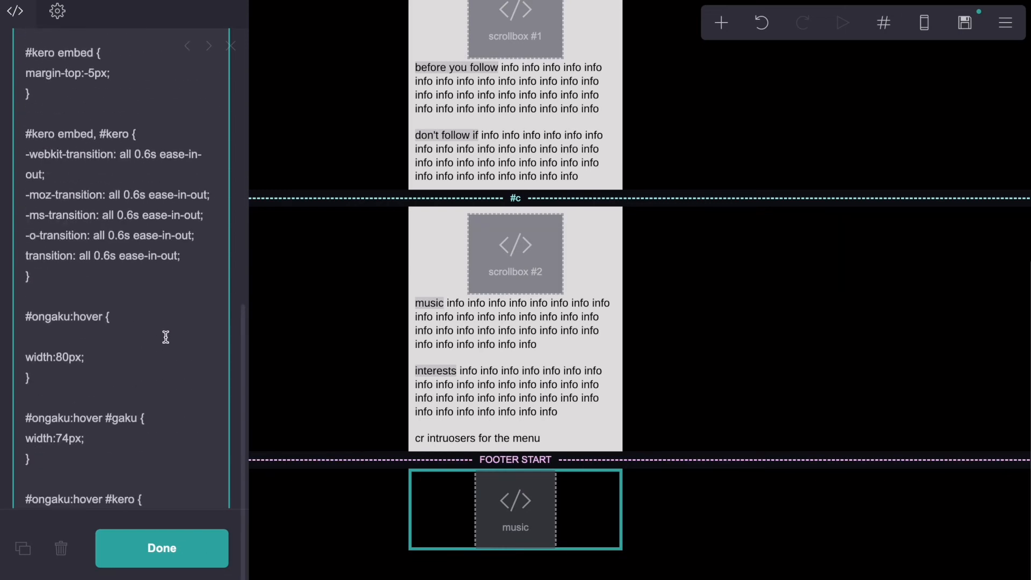
scroll(166, 337, "up", 3)
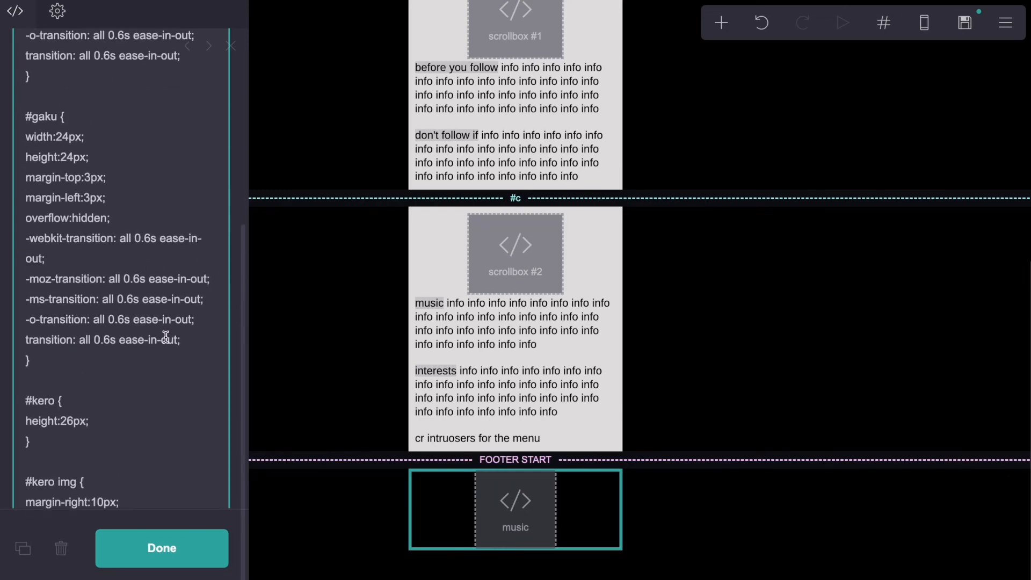
scroll(166, 337, "up", 8)
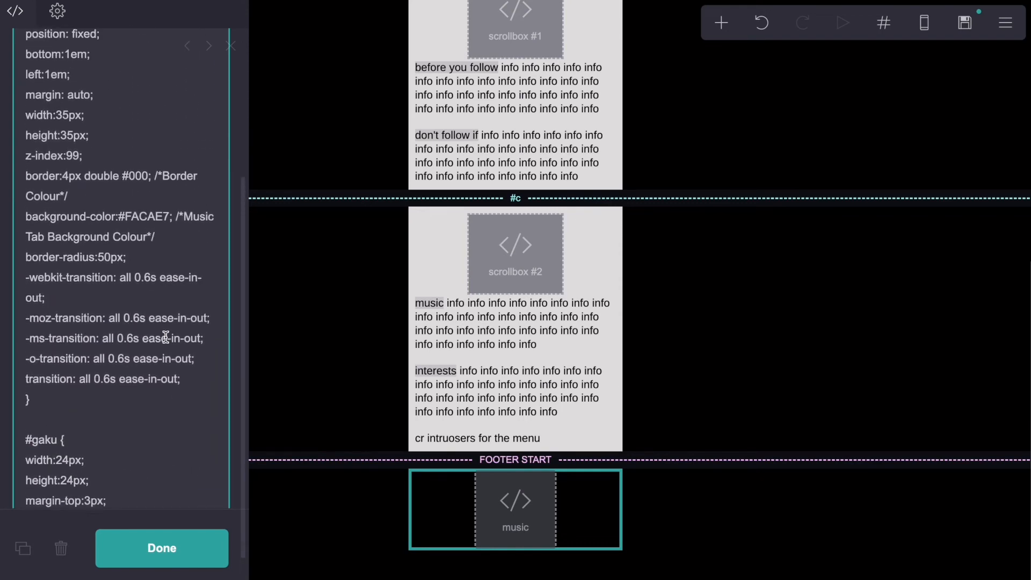
scroll(165, 336, "up", 8)
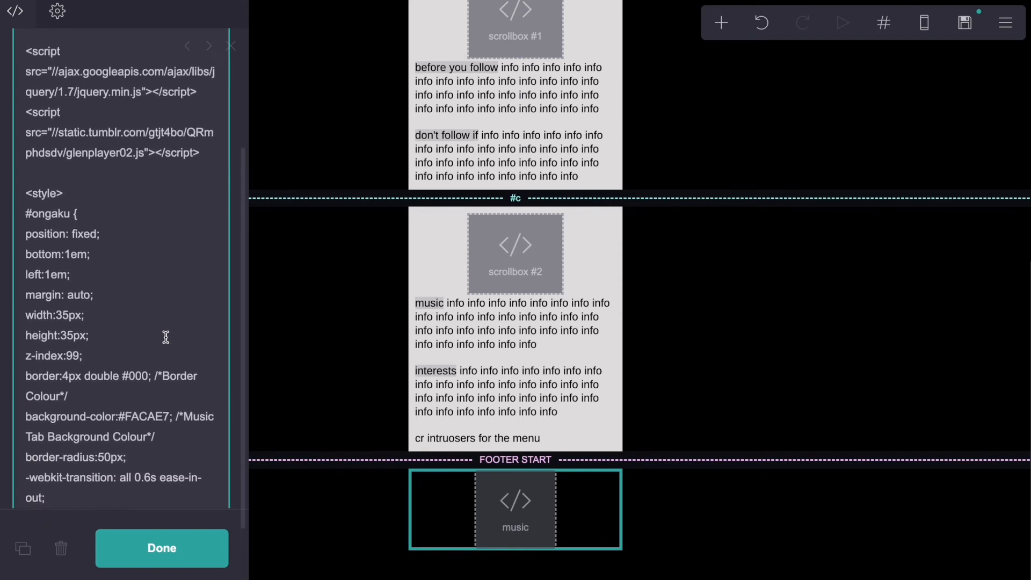
scroll(166, 336, "up", 10)
left_click(231, 47)
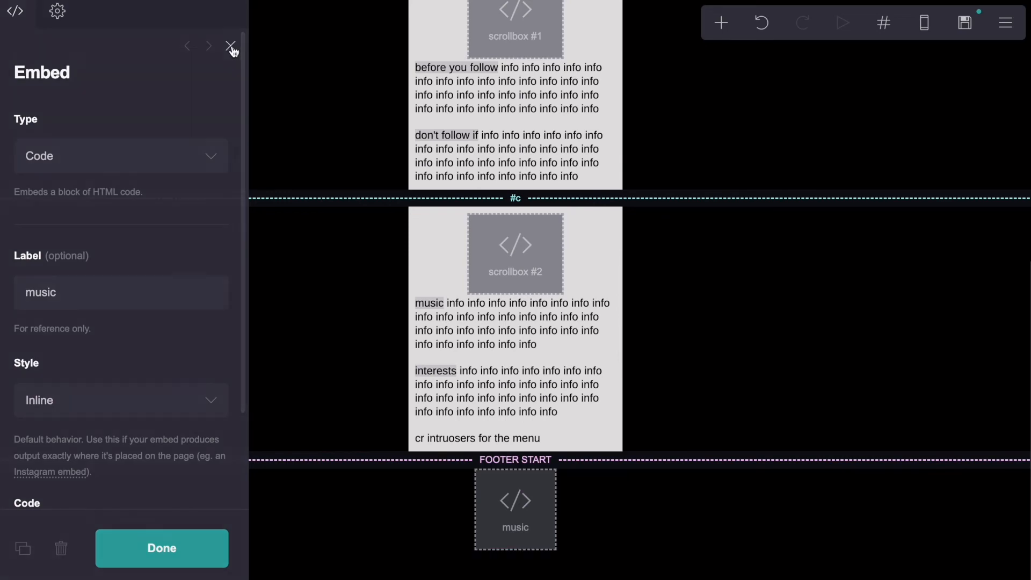
Add another code embed below the music embed and label it "fonts"
left_click(722, 35)
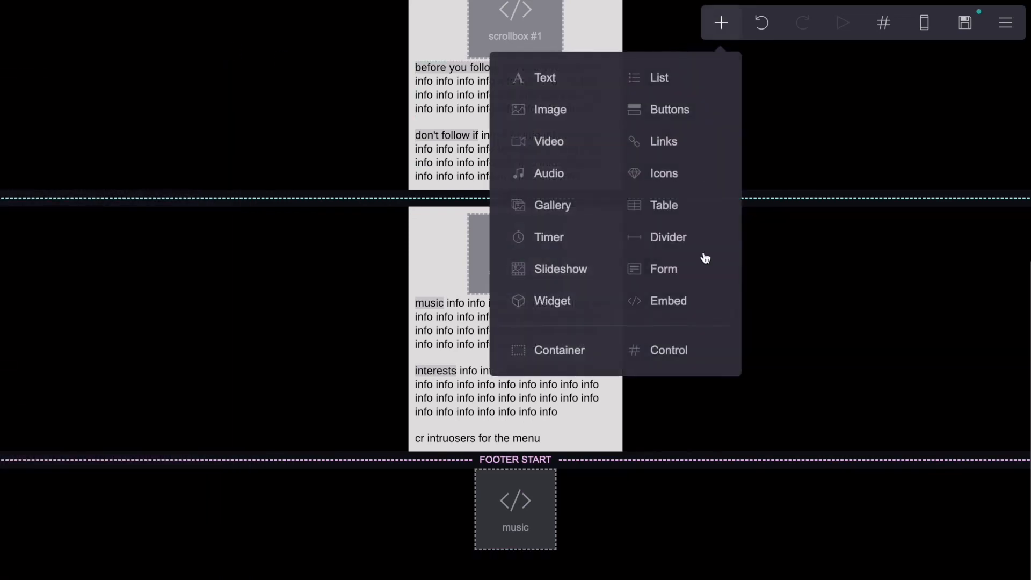
left_click(702, 302)
left_click(164, 290)
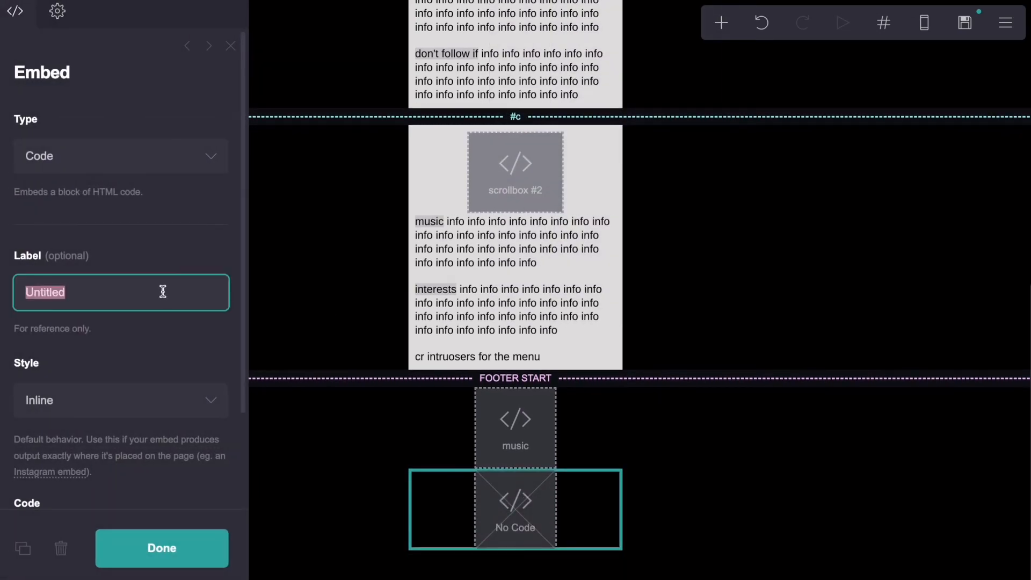
type("fonts")
left_click(184, 243)
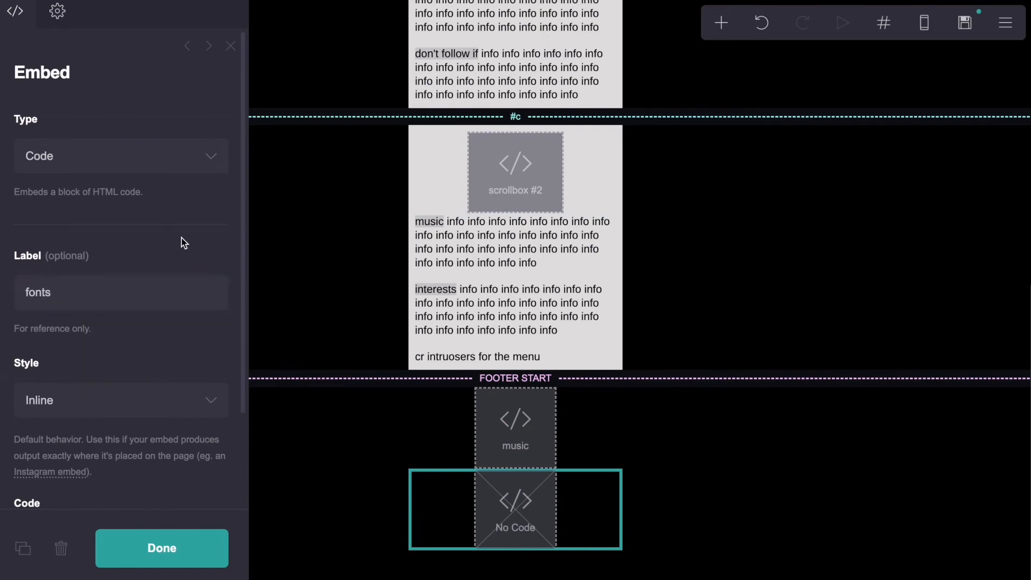
Copy the "kokonai ju mp fonts" code from Pastebin, with the kitten, cutie and lovely font faces, into the fonts embed's code
key("ctrl+Tab")
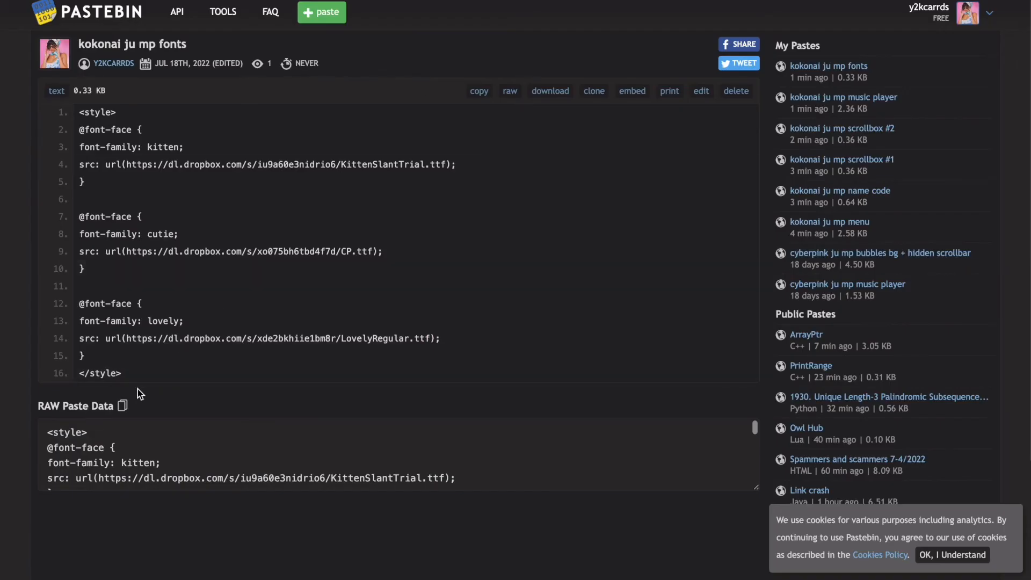
left_click(122, 407)
key("ctrl+shift+Tab")
scroll(114, 284, "down", 2)
left_click(88, 417)
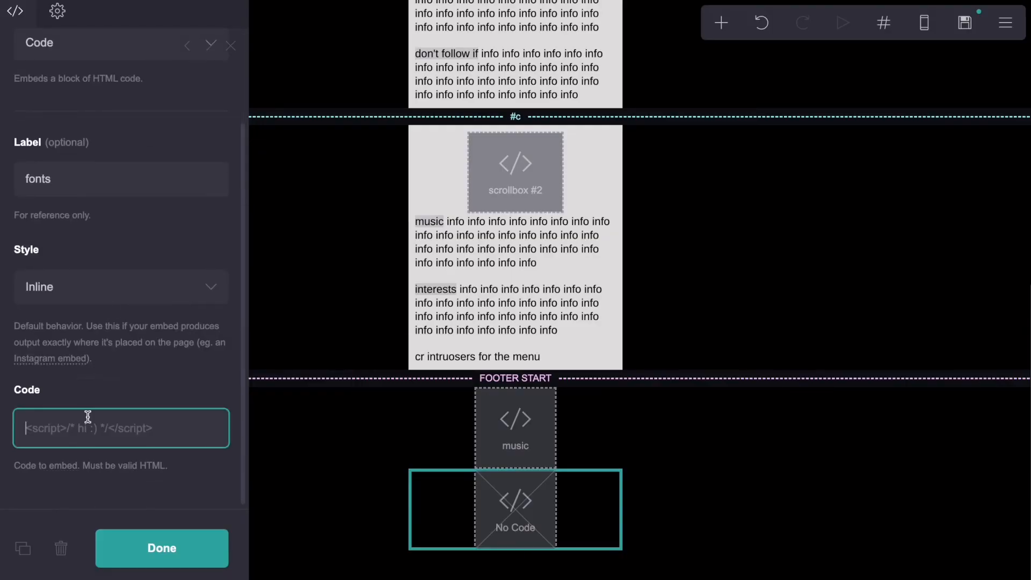
key("ctrl+v")
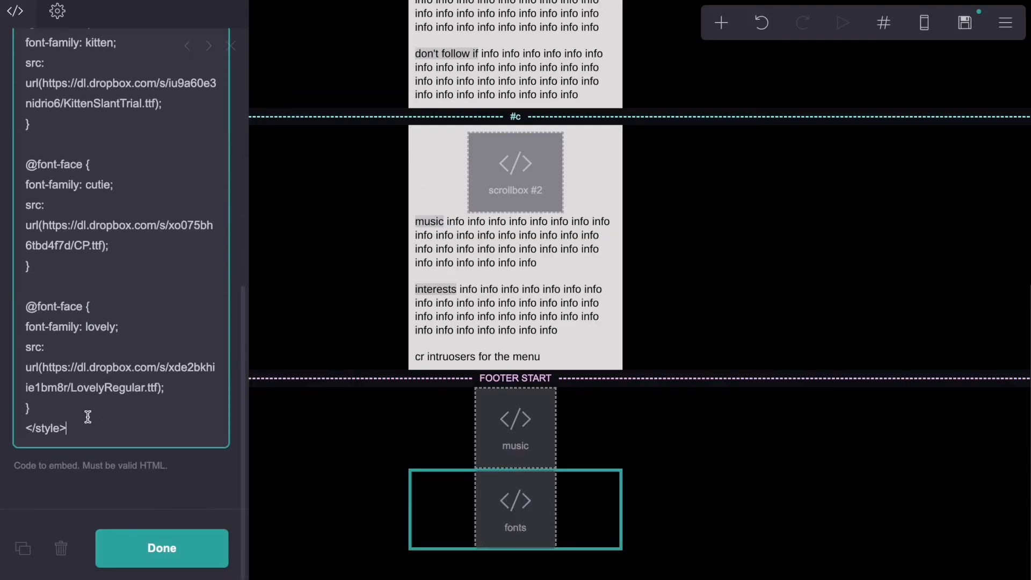
Add another code embed below the fonts embed in the footer and label it "codes"
left_click(720, 21)
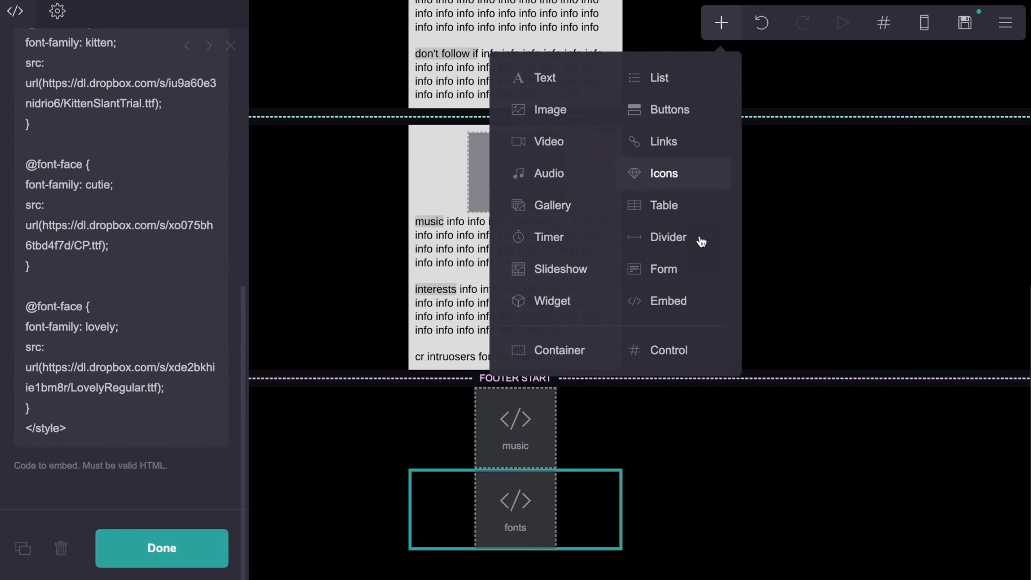
left_click(687, 312)
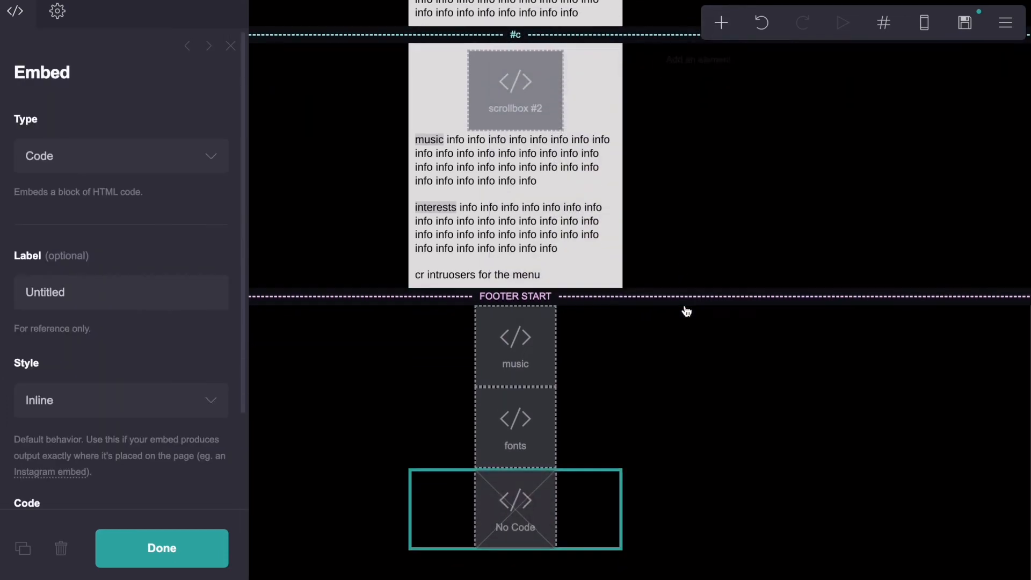
left_click(113, 295)
type("codes")
key("Return")
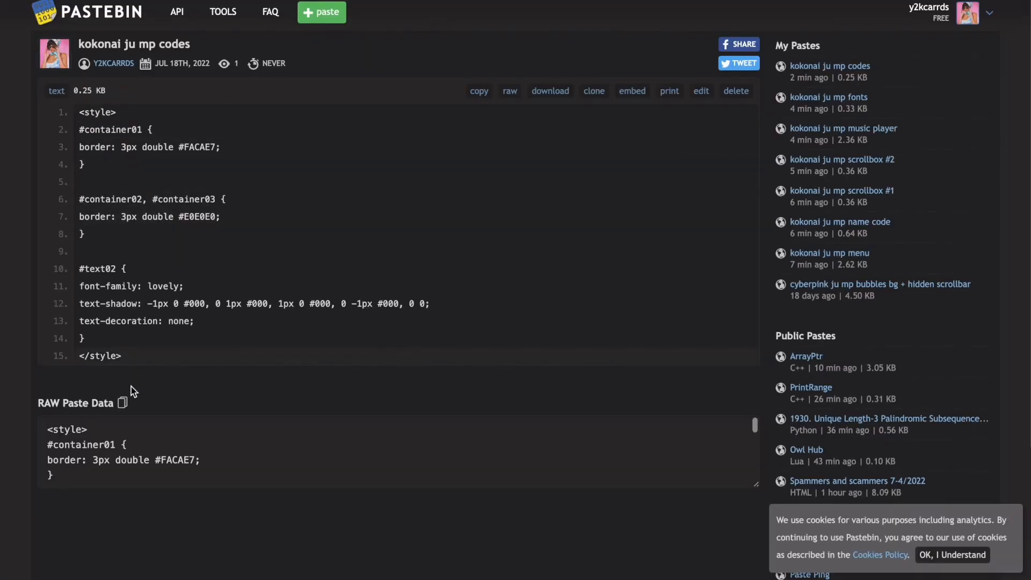
Copy the "kokonai ju mp codes" style code from Pastebin into the code of the codes embed in Carrd
left_click(123, 403)
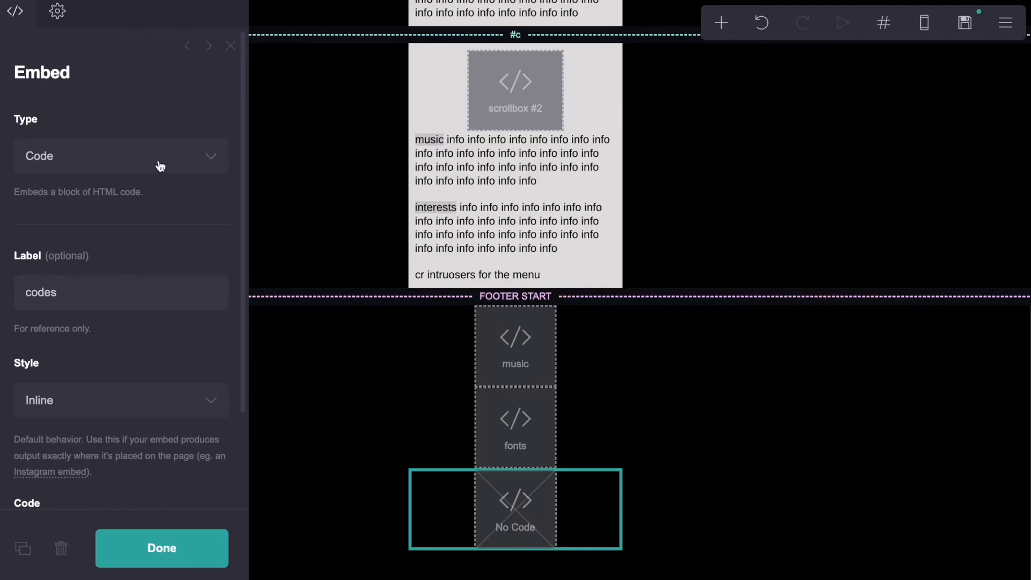
scroll(145, 301, "down", 2)
left_click(112, 428)
key("ctrl+v")
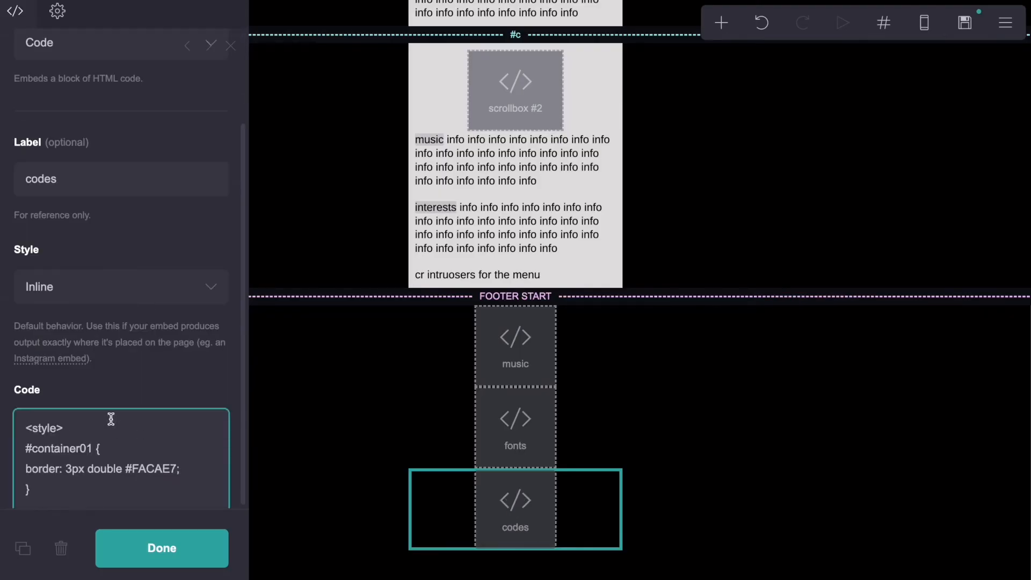
scroll(112, 398, "down", 4)
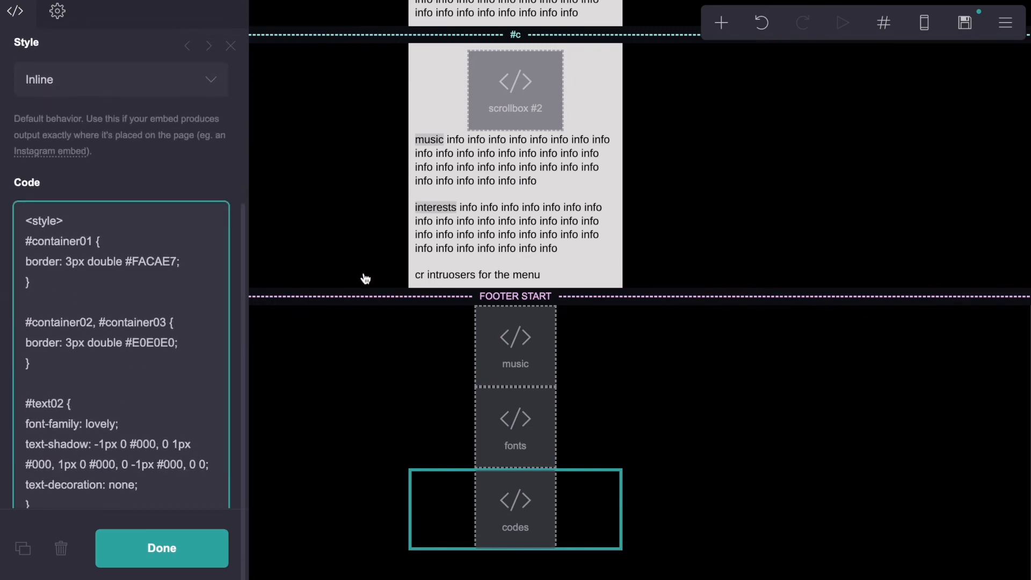
Inspect the name embed in section #a and check the element IDs of the pronouns text and the link text
scroll(364, 277, "up", 10)
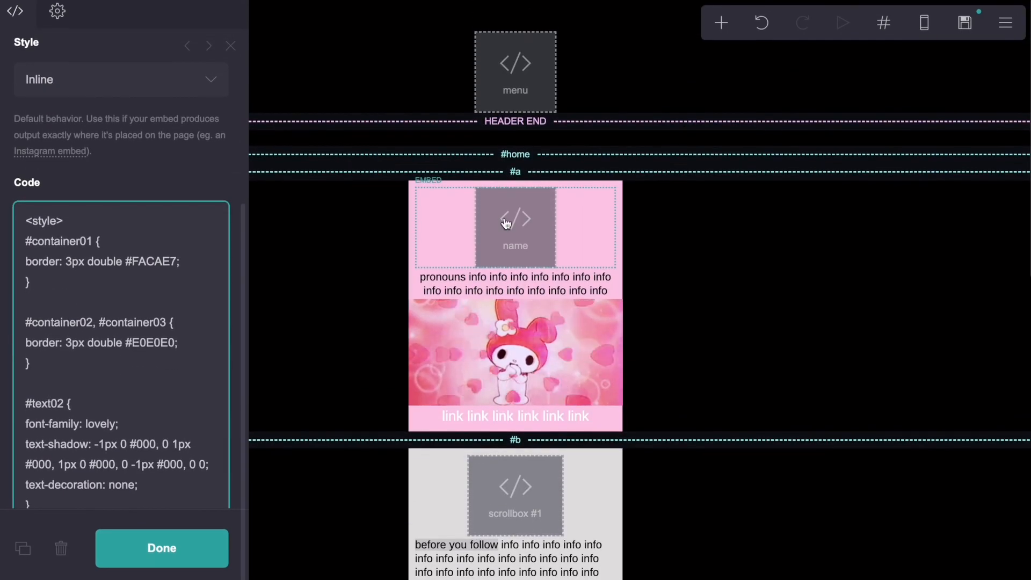
scroll(144, 255, "up", 5)
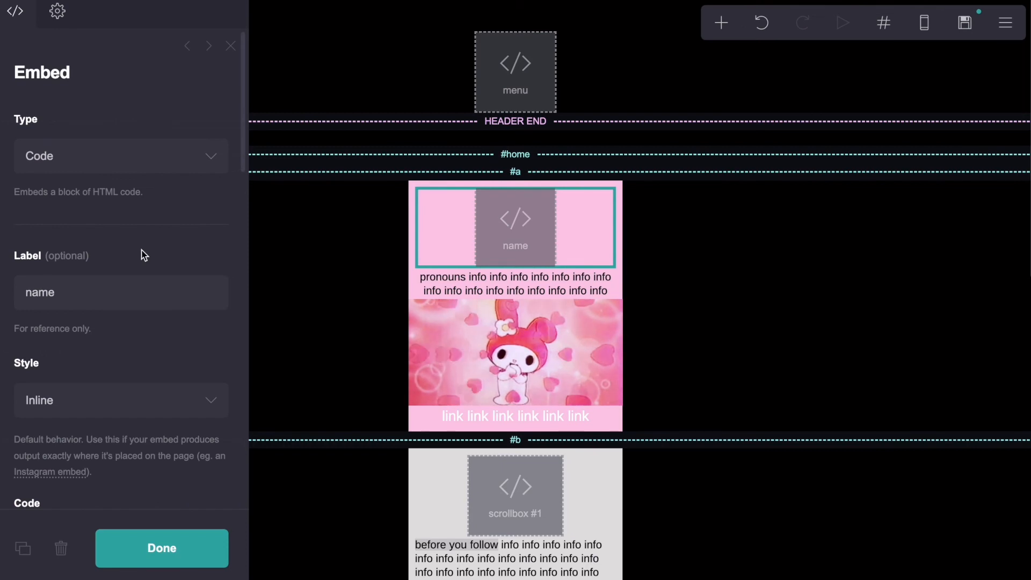
scroll(142, 253, "down", 5)
scroll(143, 253, "up", 5)
left_click(456, 276)
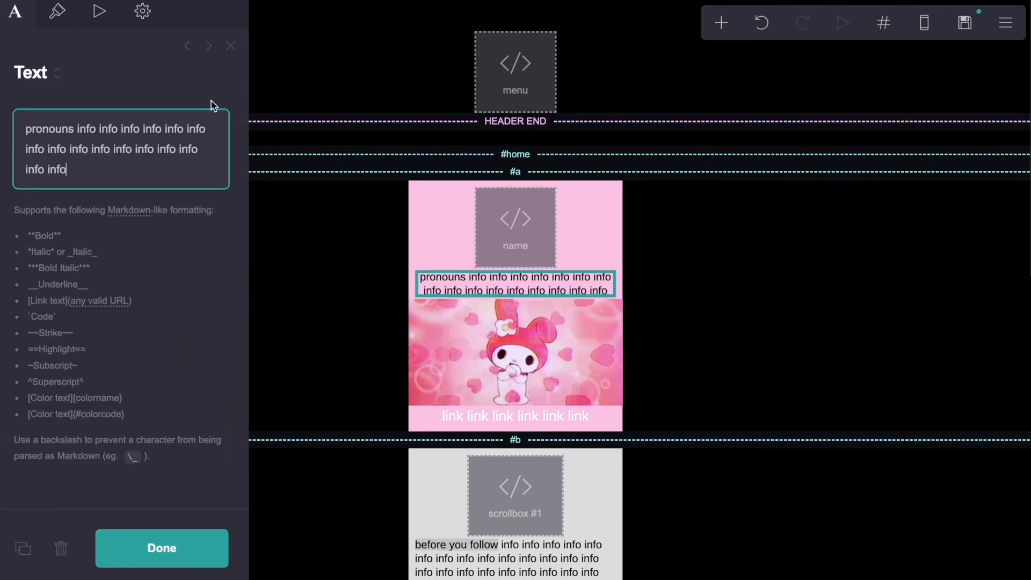
left_click(142, 12)
left_click(491, 426)
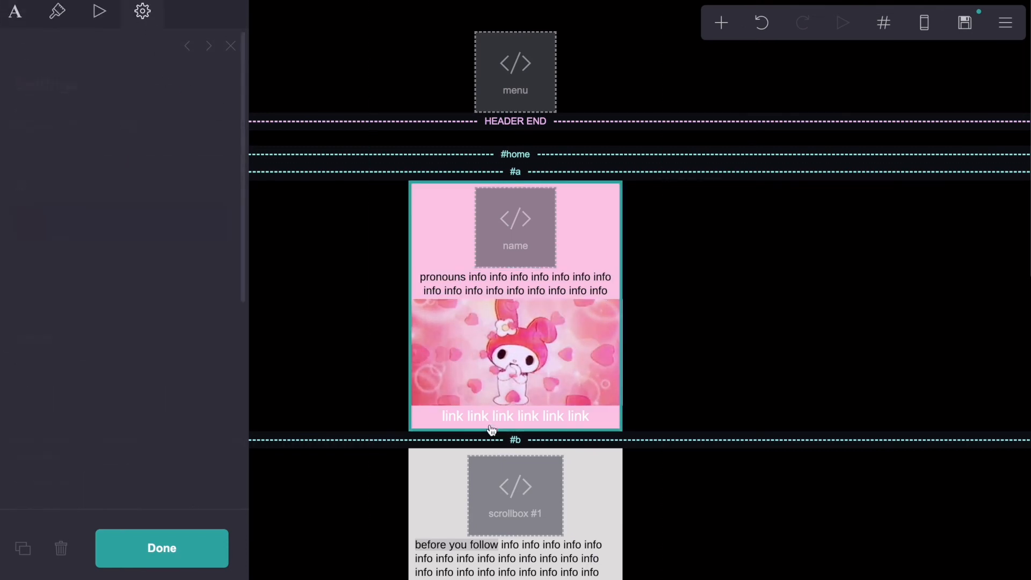
Reopen the codes embed in the footer and review its container and text02 style rules
scroll(492, 424, "down", 7)
scroll(493, 422, "down", 5)
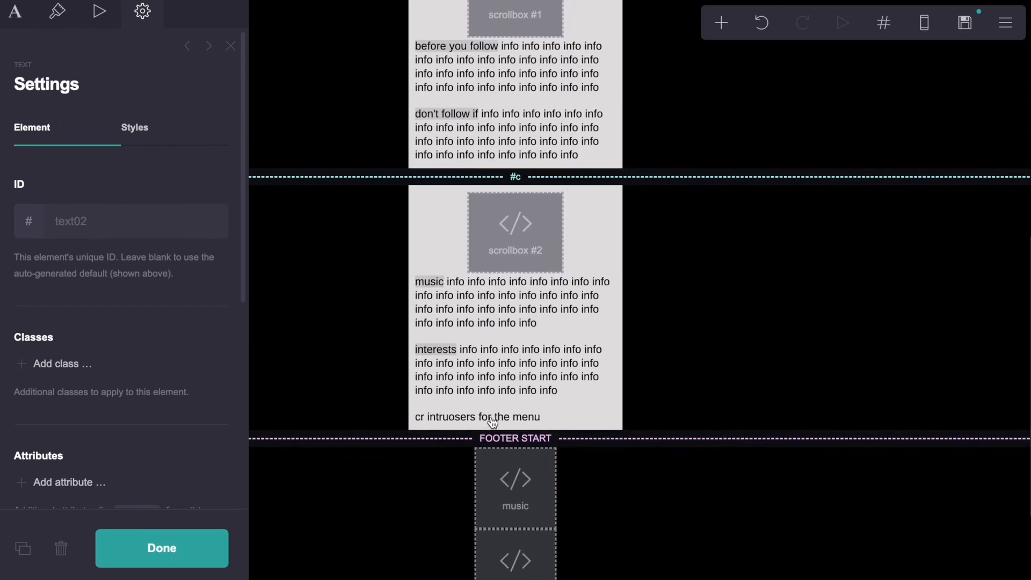
left_click(526, 441)
left_click(521, 489)
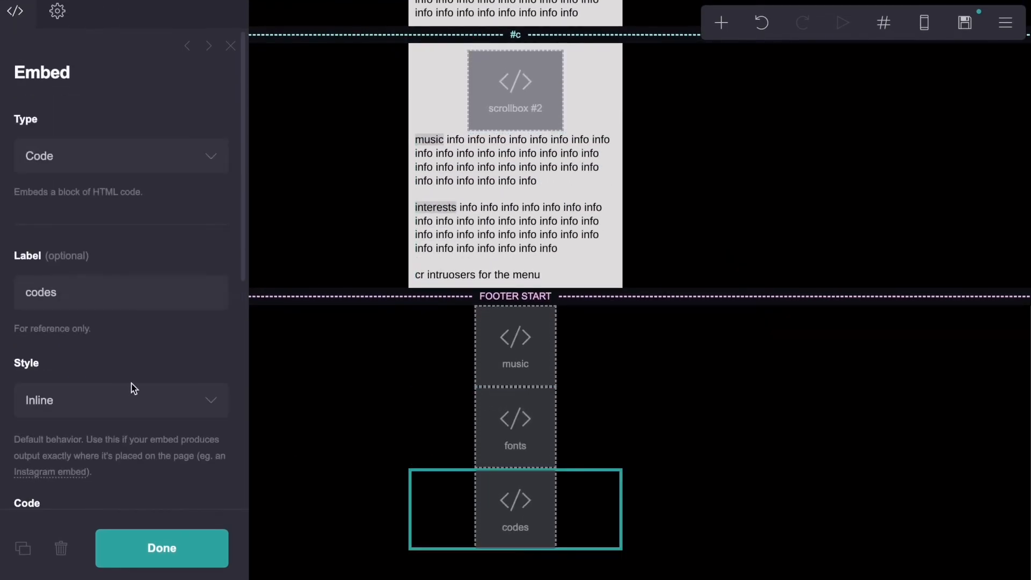
scroll(132, 385, "down", 6)
scroll(132, 385, "up", 1)
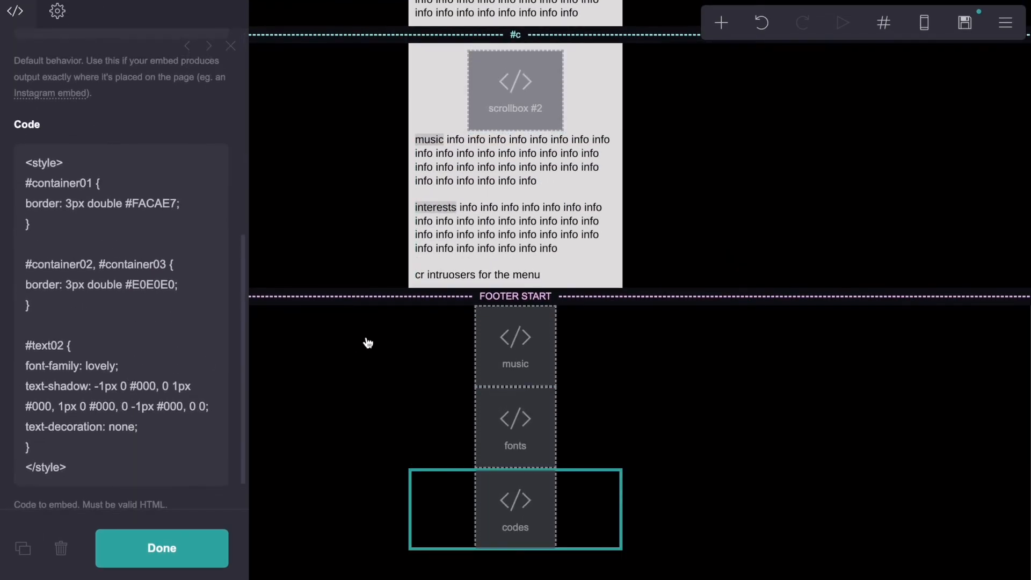
Check the element IDs of the containers in sections #a, #b and #c against the selectors in the codes embed
scroll(364, 340, "up", 7)
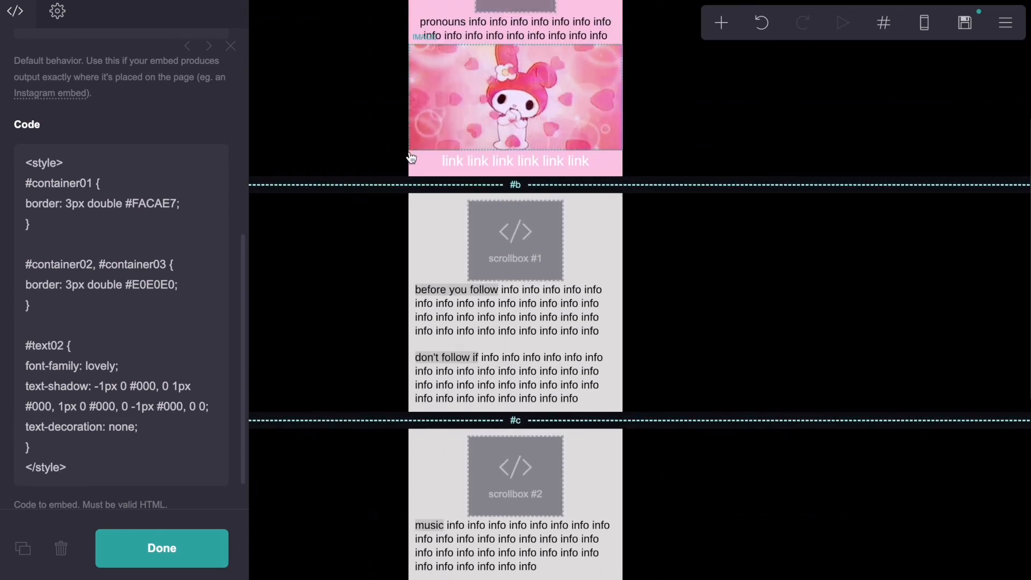
left_click(412, 169)
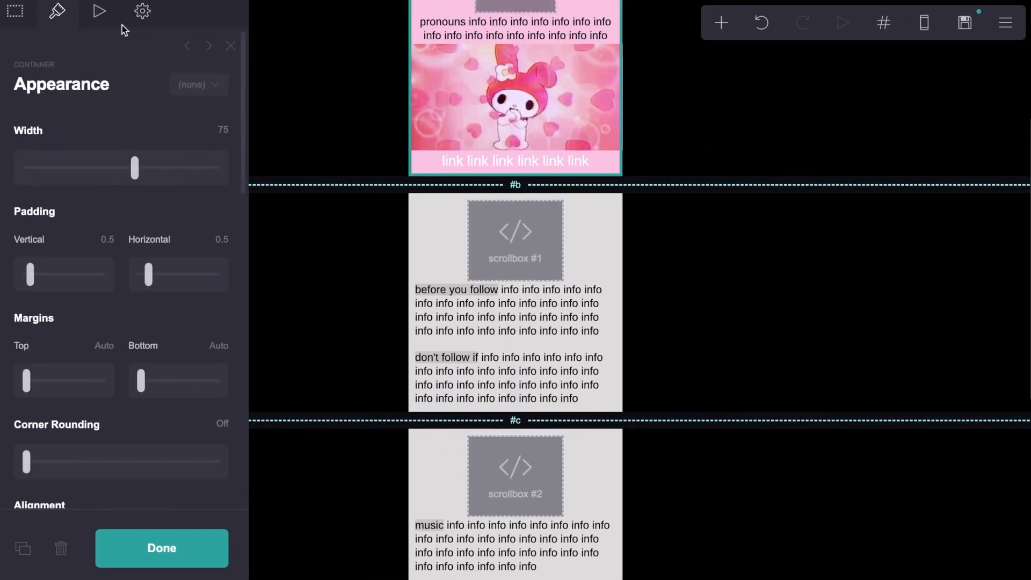
left_click(141, 12)
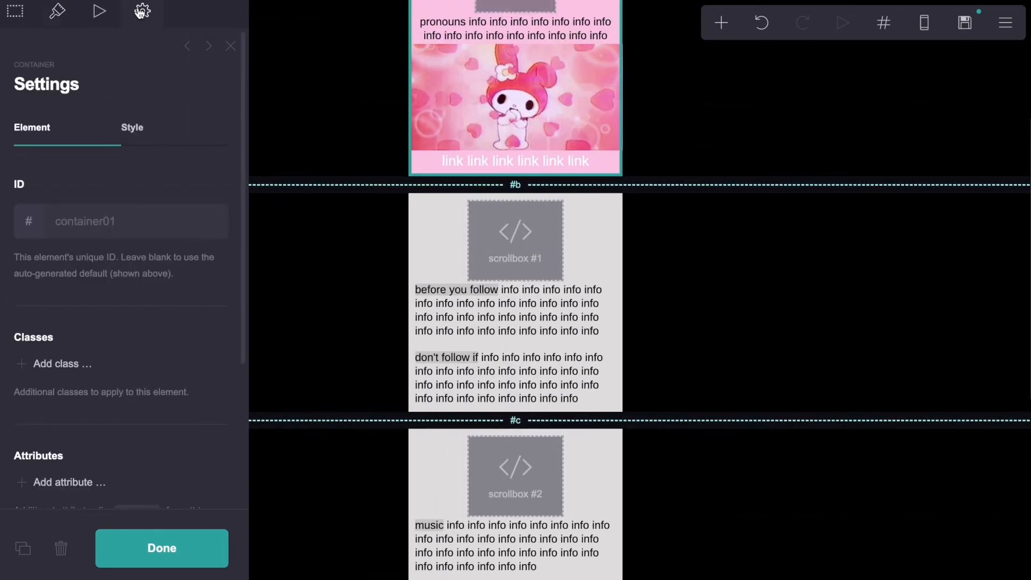
left_click(413, 229)
scroll(413, 230, "down", 2)
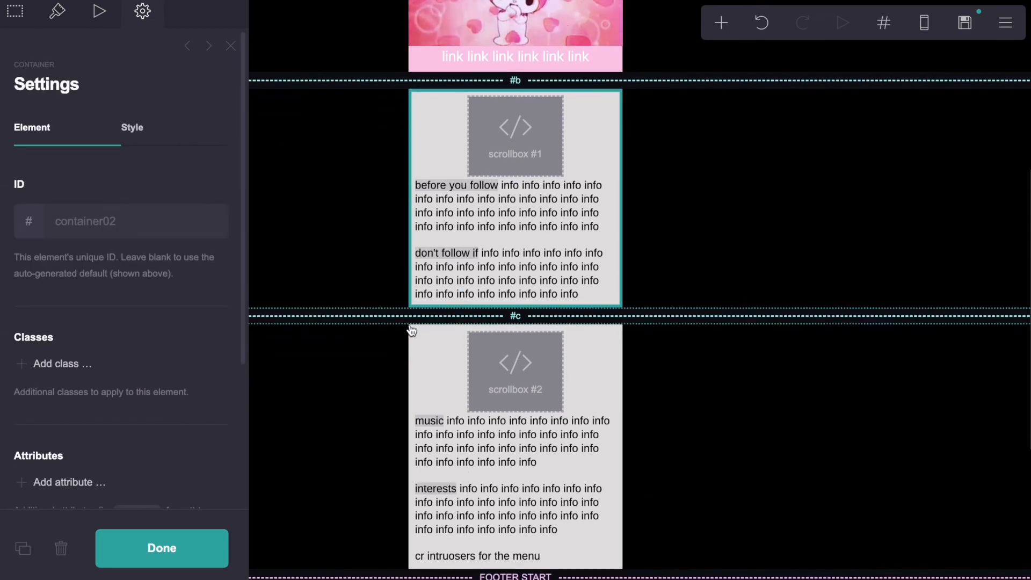
left_click(412, 342)
scroll(412, 341, "down", 5)
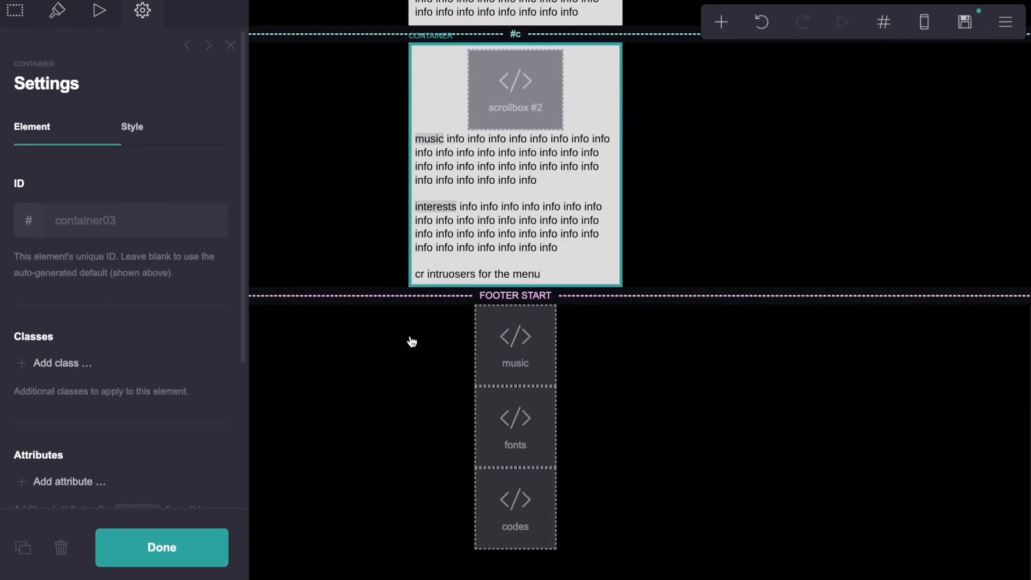
left_click(497, 492)
scroll(159, 426, "down", 8)
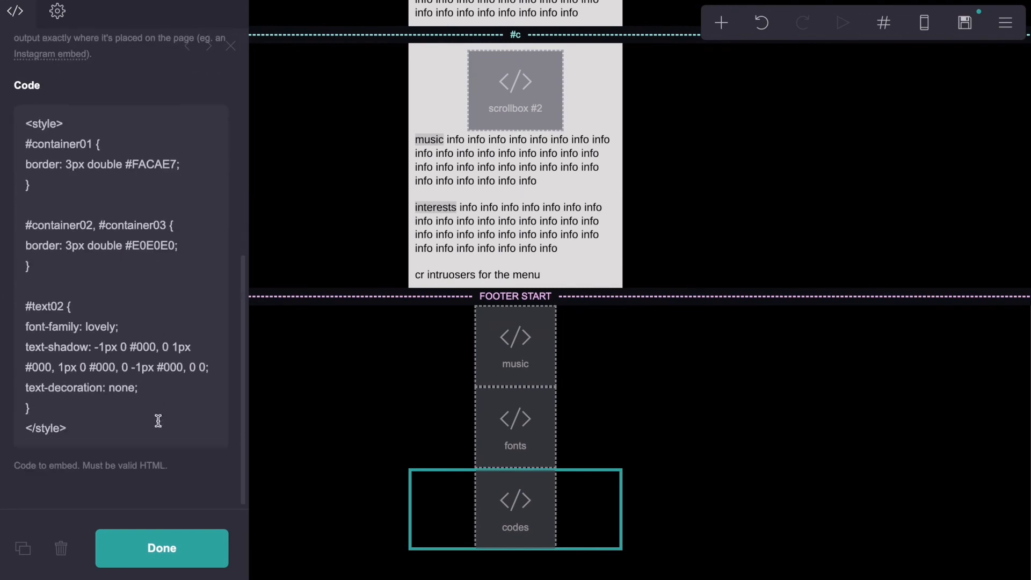
Add another code embed below the codes embed and label it "webneko"
left_click(712, 25)
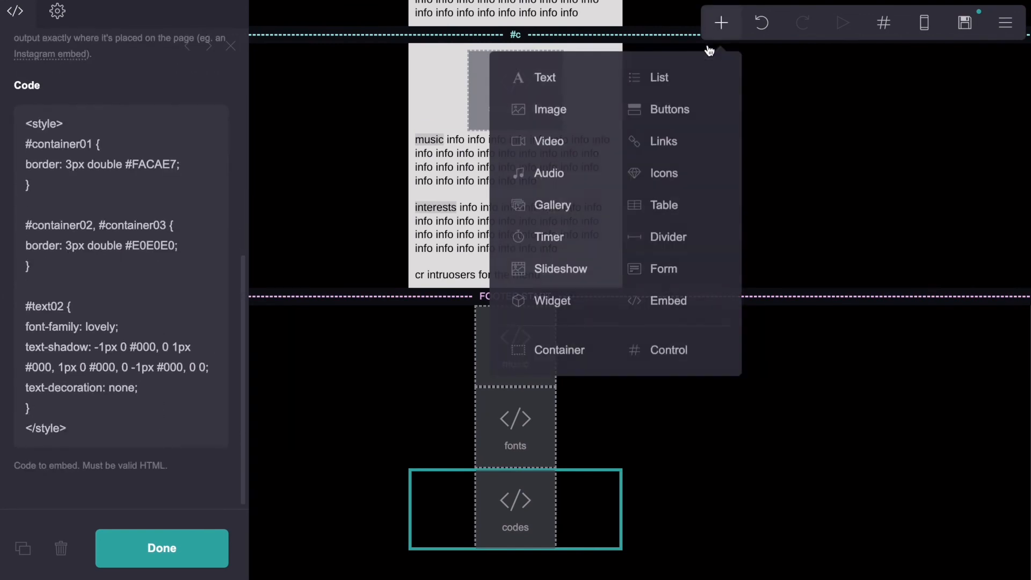
left_click(651, 299)
left_click(84, 290)
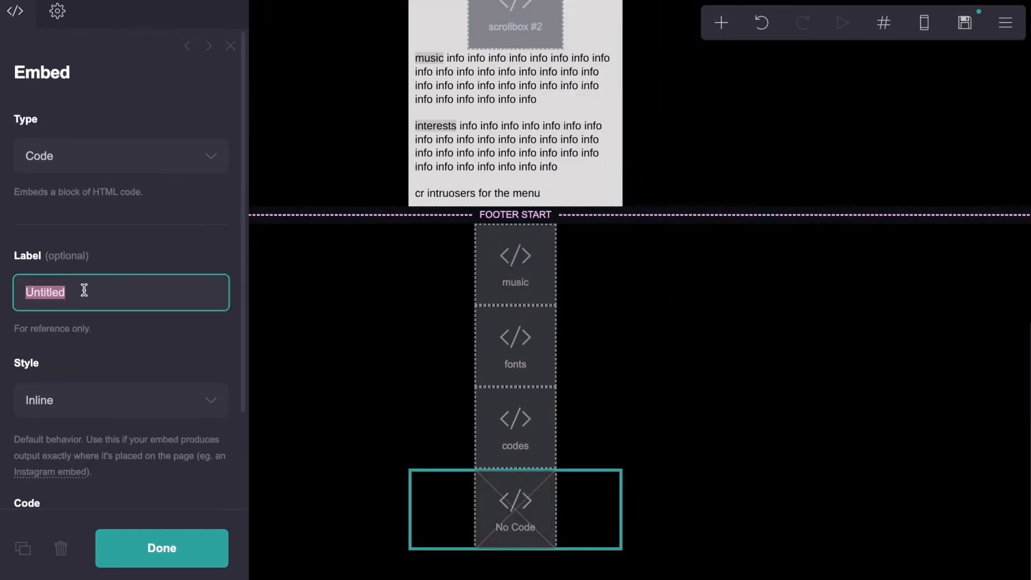
type("webneko")
left_click(96, 230)
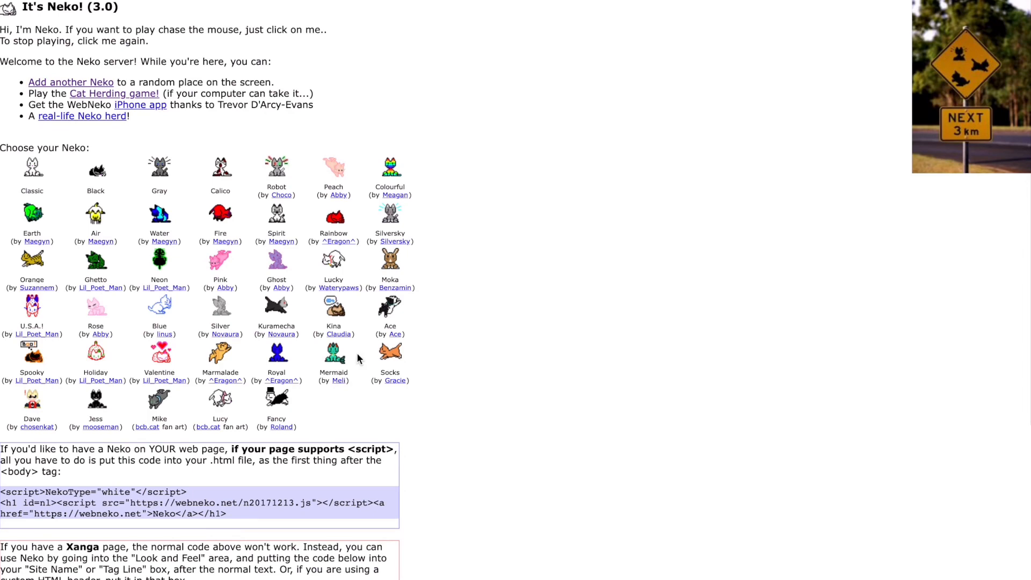
Choose the Rose neko on the webneko.net site and copy its standard script code for web pages
left_click(98, 317)
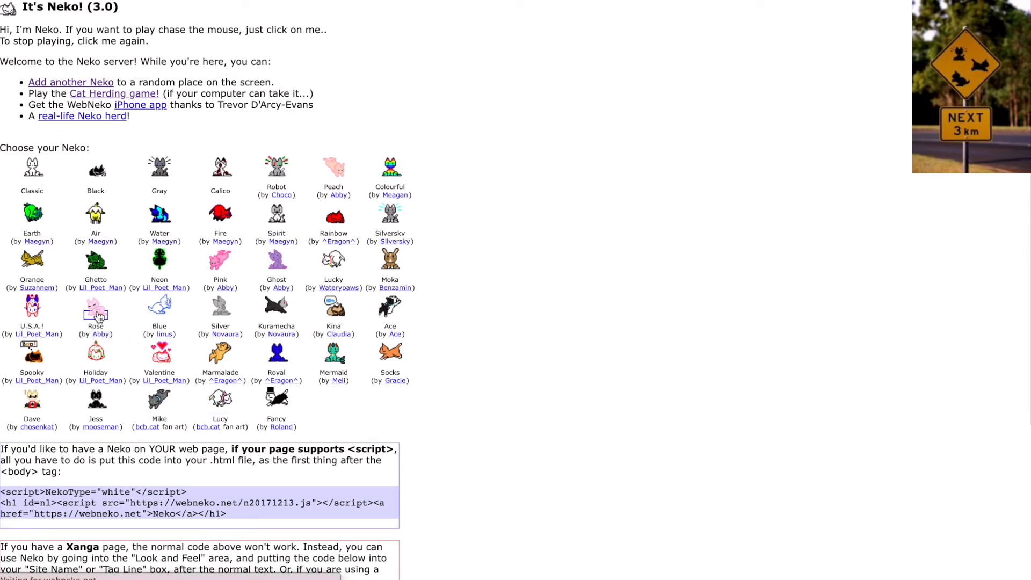
scroll(212, 412, "down", 3)
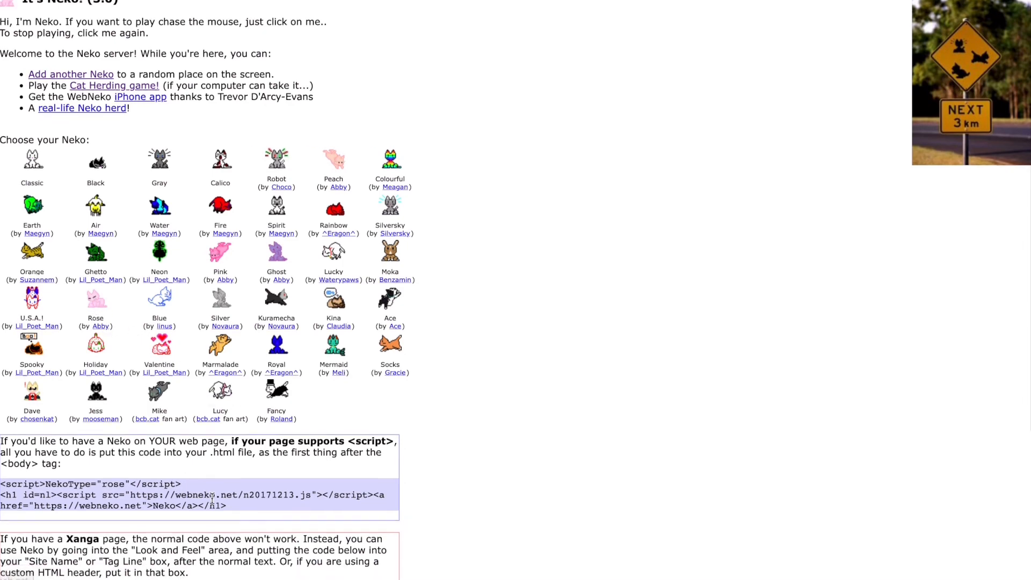
left_click_drag(234, 400, 3, 376)
right_click(72, 376)
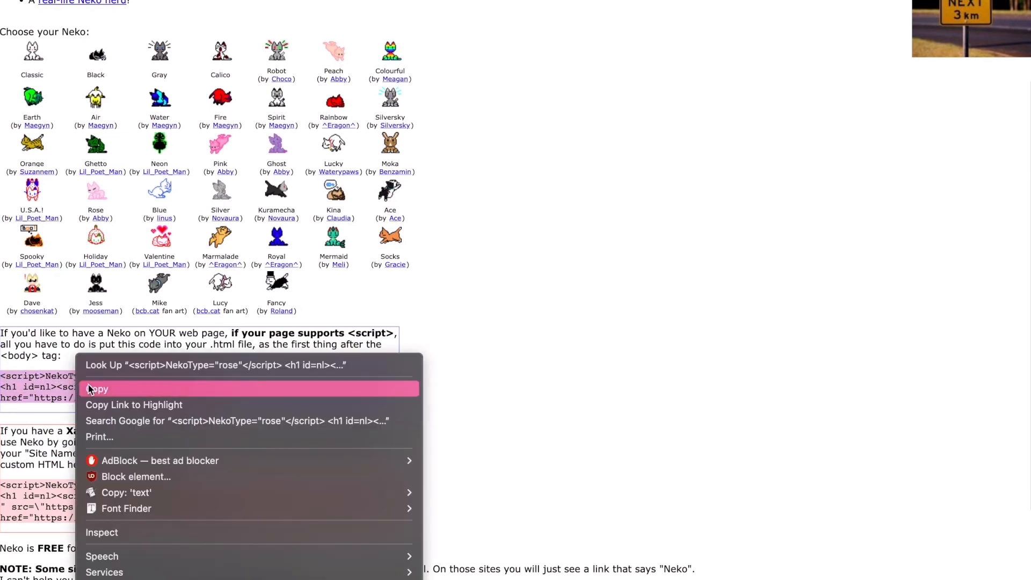
left_click(98, 386)
left_click(227, 396)
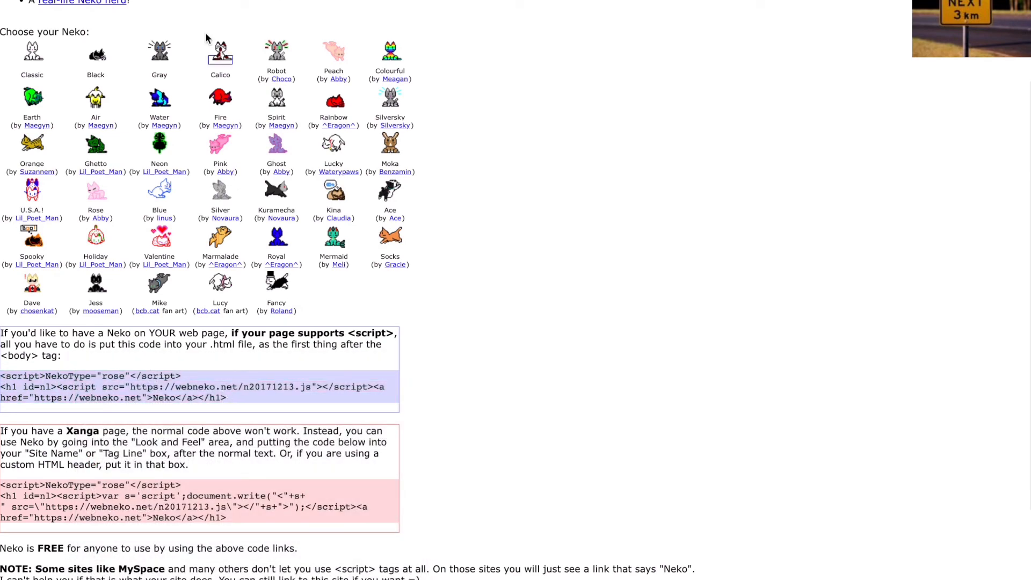
Paste the Rose neko script into the webneko embed's code in Carrd and close the embed's settings
key("ctrl+Tab")
scroll(150, 294, "down", 3)
left_click(96, 436)
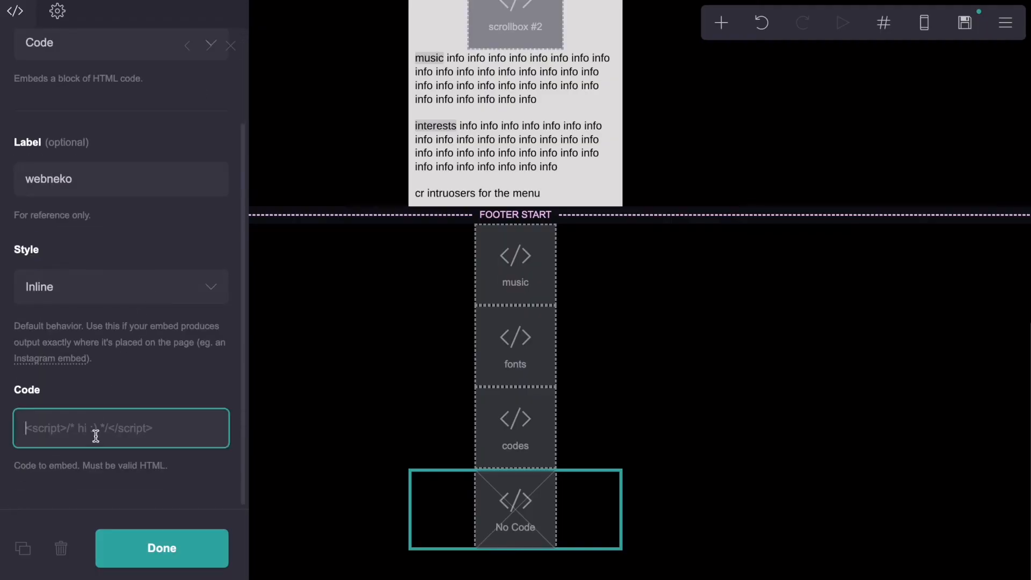
key("ctrl+v")
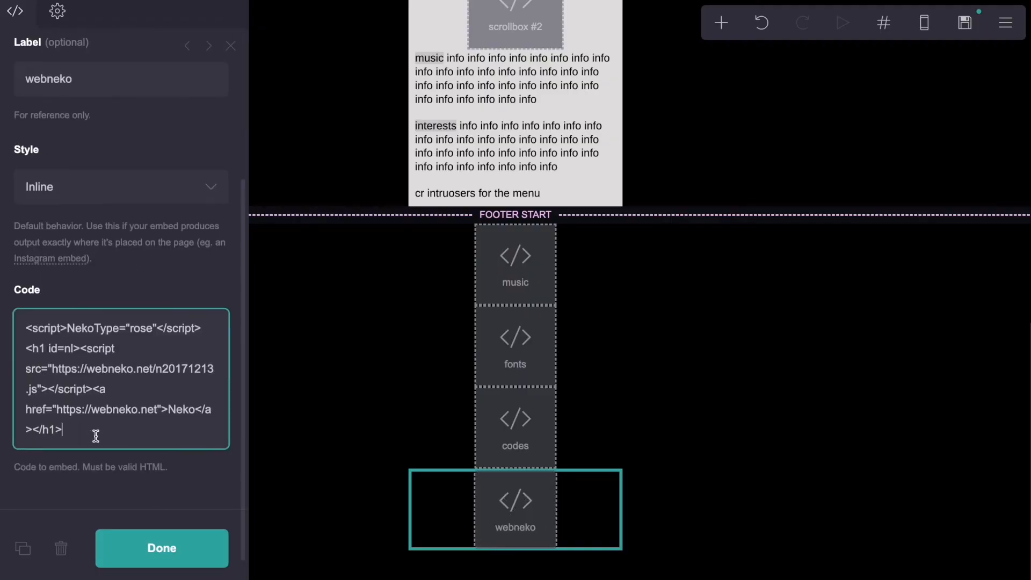
scroll(151, 357, "up", 4)
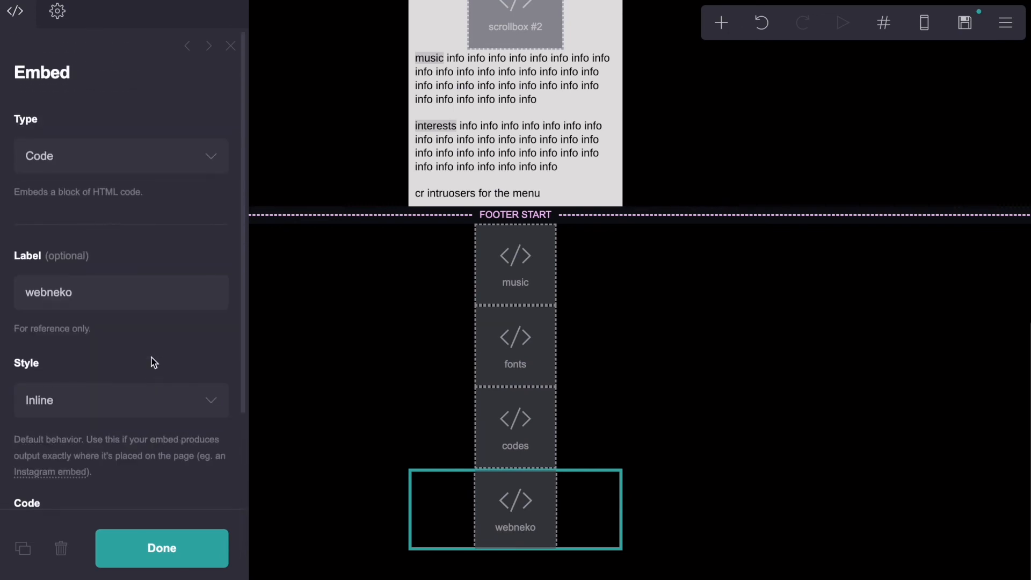
left_click(232, 48)
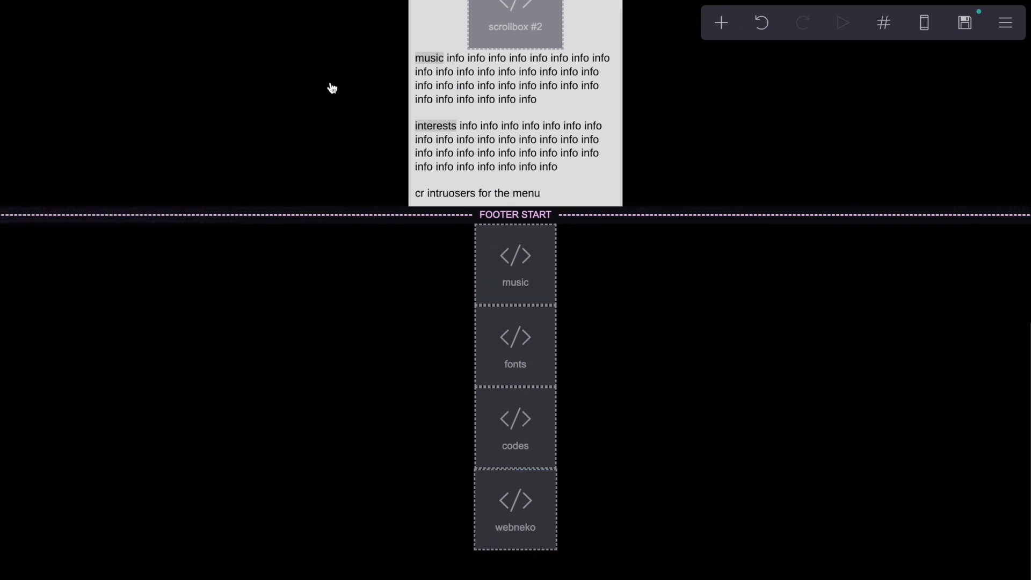
Open the Page settings and review them from style and position through contents alignment, spacing and mobile options
left_click(998, 35)
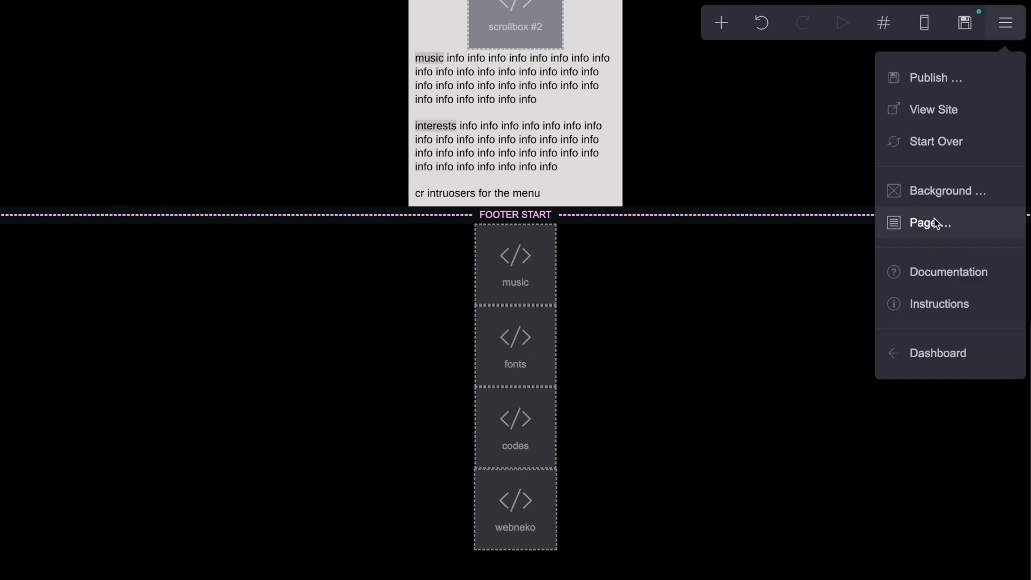
left_click(934, 223)
scroll(223, 269, "down", 7)
scroll(223, 269, "up", 7)
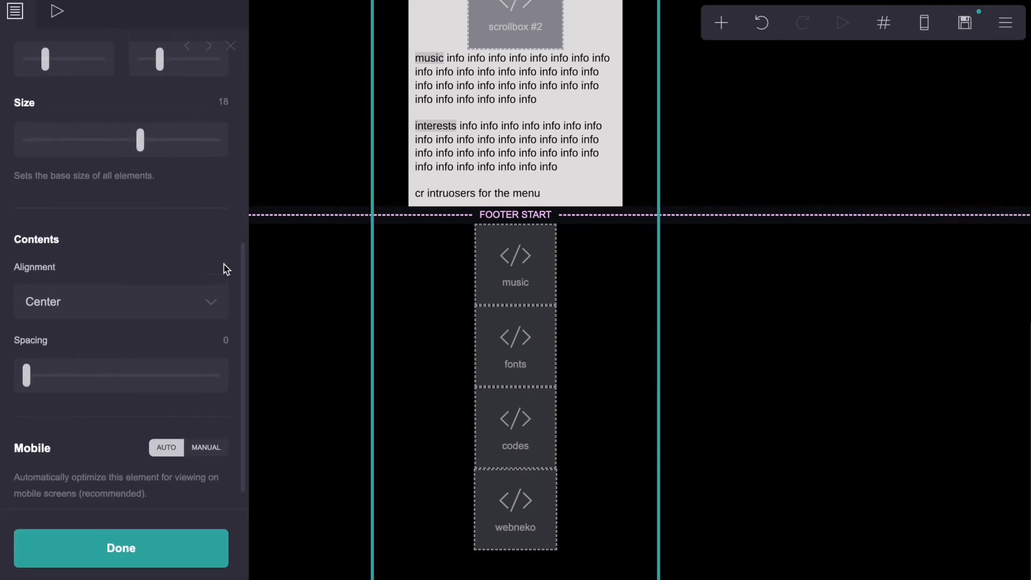
scroll(223, 269, "up", 1)
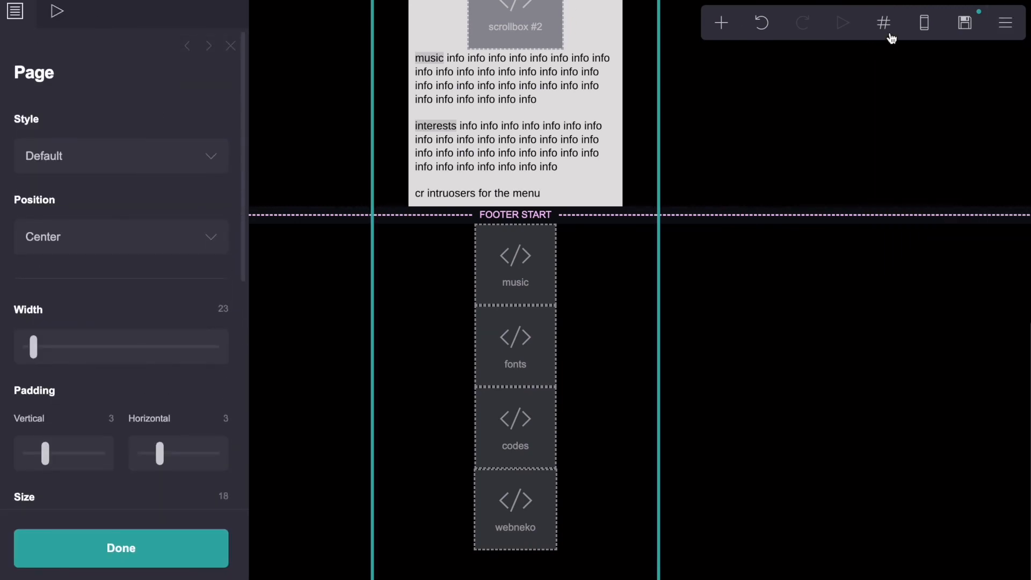
Switch to the mobile view and examine the whole page layout from footer to header
left_click(925, 25)
scroll(610, 191, "down", 10)
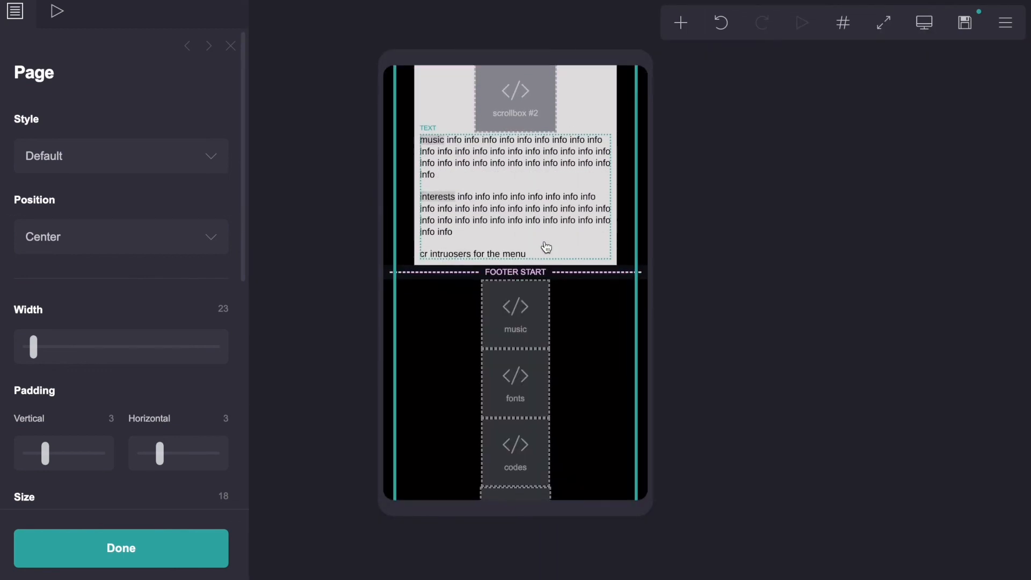
scroll(546, 247, "up", 10)
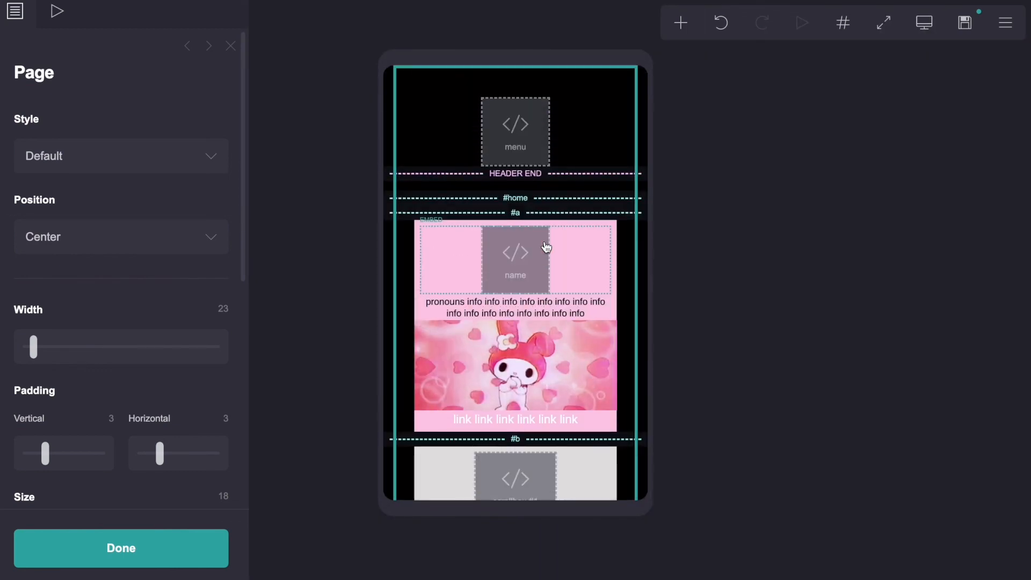
Return to the desktop view and give the page a Fade Up on-load animation with a duration of 1.6 seconds
left_click(924, 24)
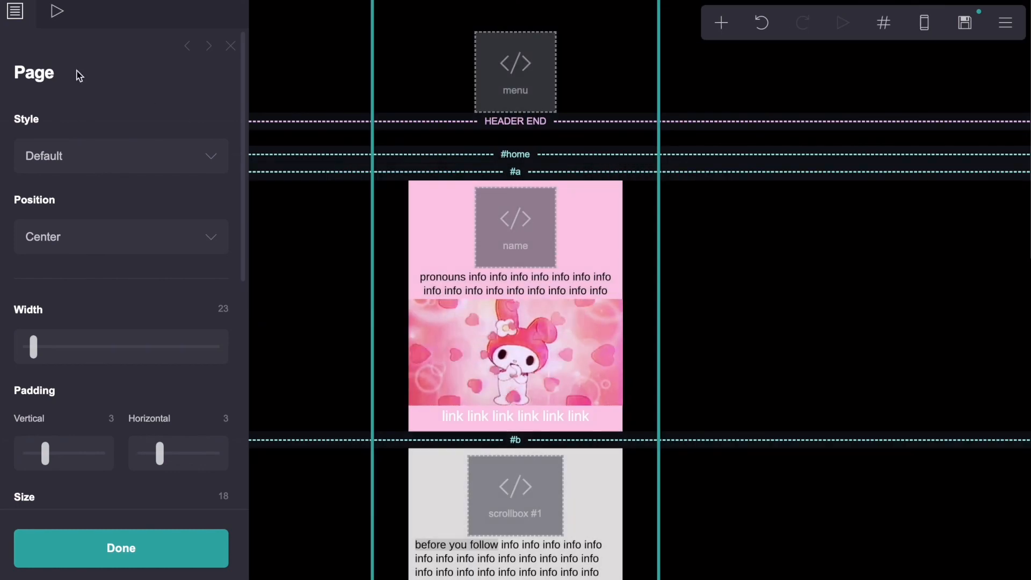
left_click(56, 21)
left_click(83, 214)
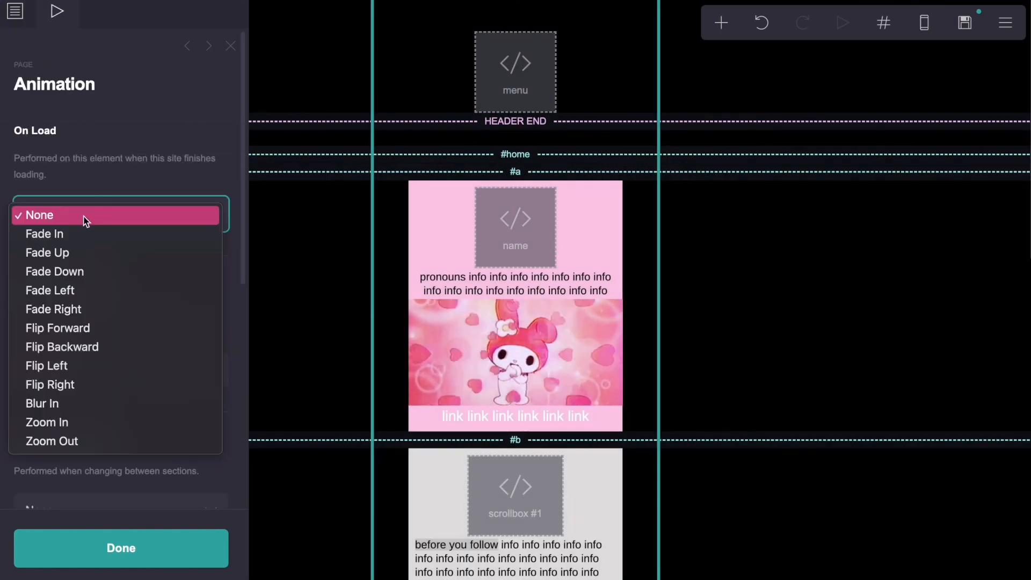
left_click(81, 253)
left_click(109, 255)
type("1")
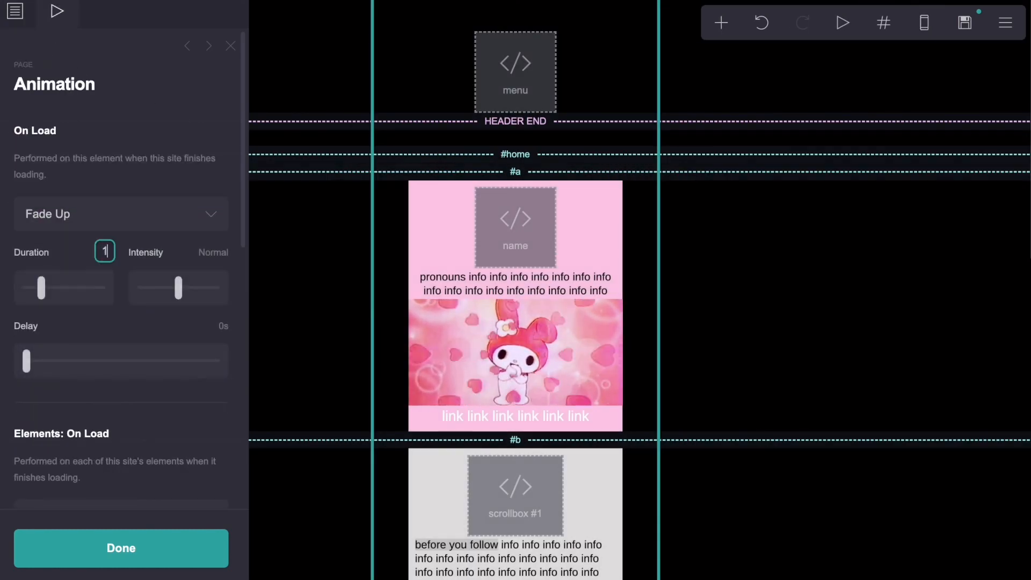
type(".6")
key("Return")
Set the page's section-change animation to Fade In and close the page settings
scroll(121, 288, "down", 6)
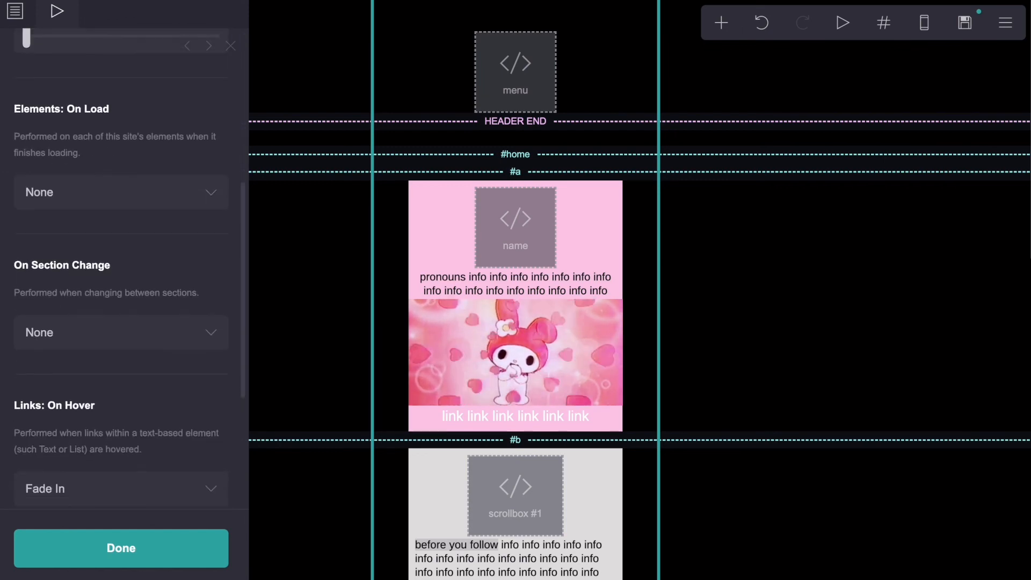
scroll(41, 303, "up", 1)
left_click(40, 301)
left_click(54, 316)
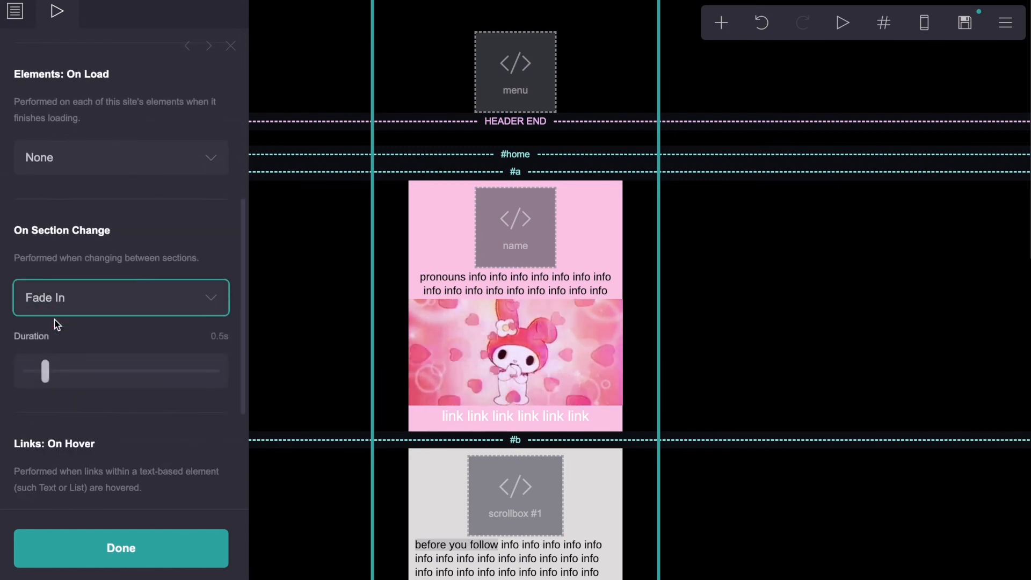
scroll(55, 323, "up", 6)
left_click(231, 45)
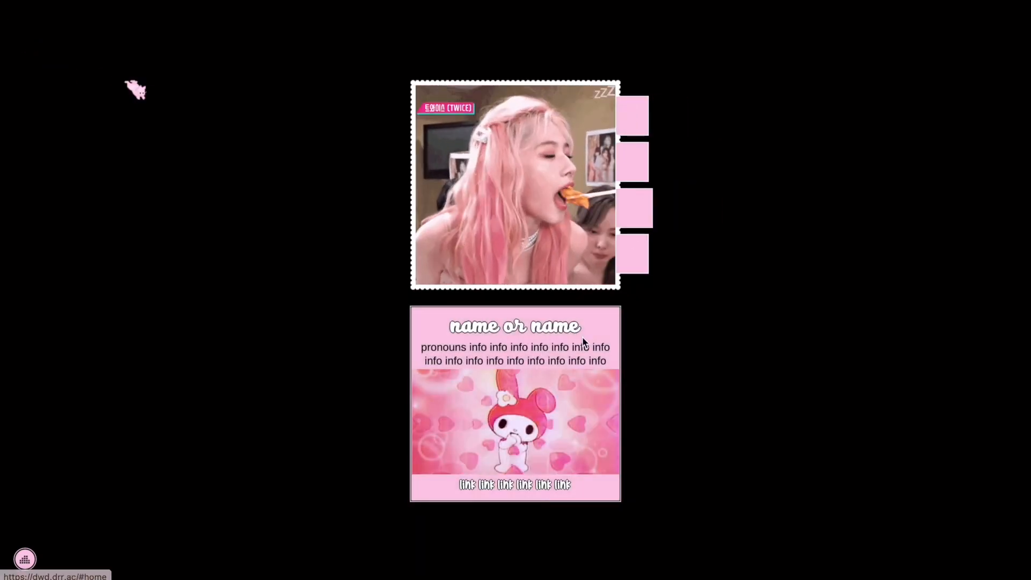
Test the published page's hover menu links and scroll the scrollboxes in the before-you-follow and music sections
left_click(652, 161)
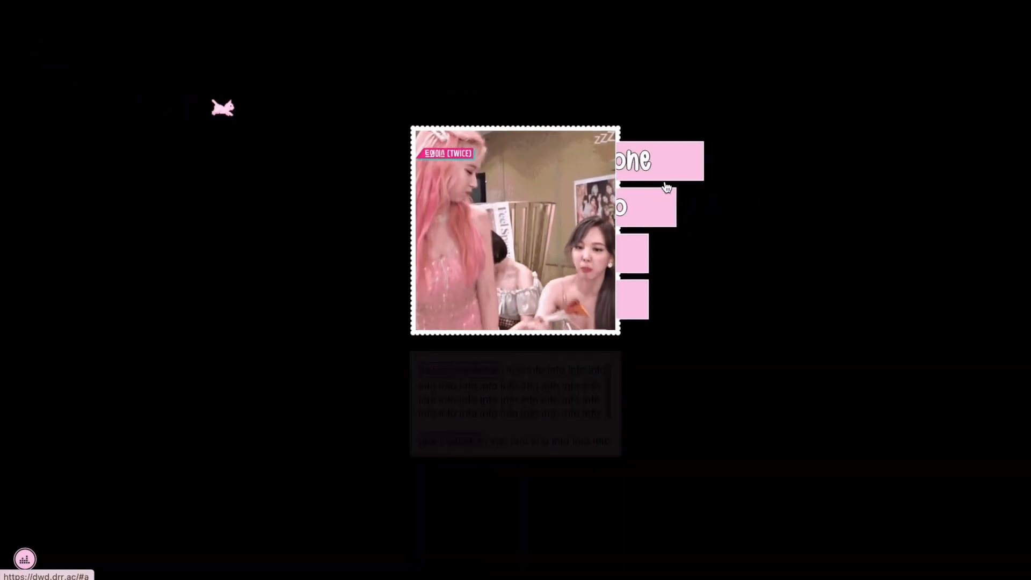
scroll(564, 410, "down", 1)
scroll(565, 410, "up", 1)
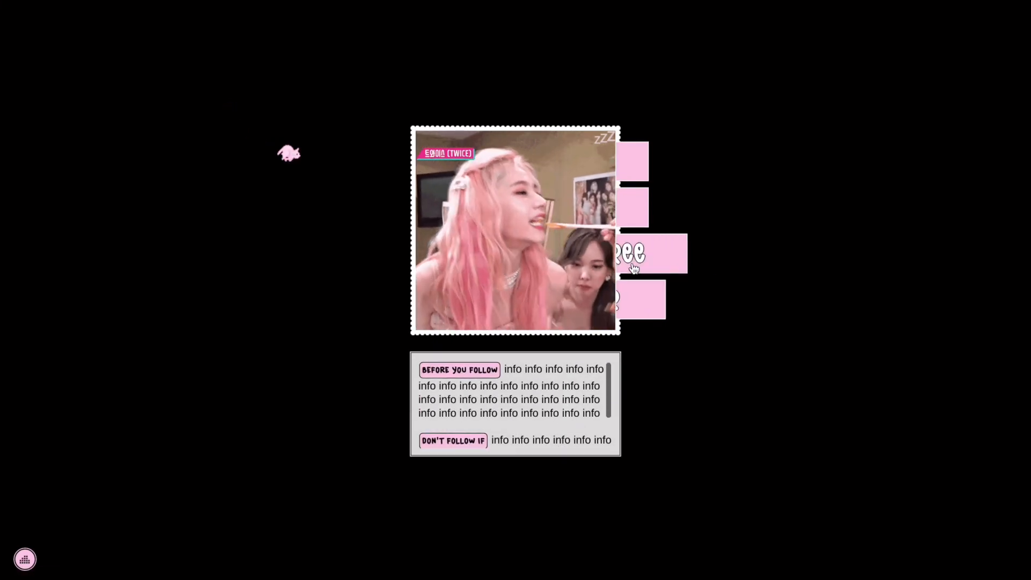
left_click(634, 269)
scroll(539, 383, "down", 1)
scroll(539, 382, "up", 1)
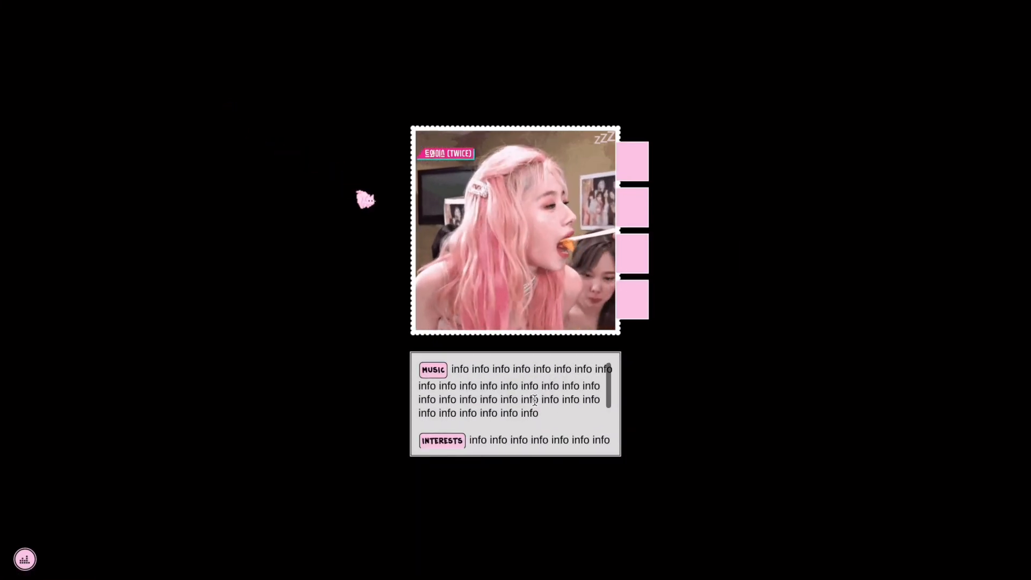
left_click(634, 299)
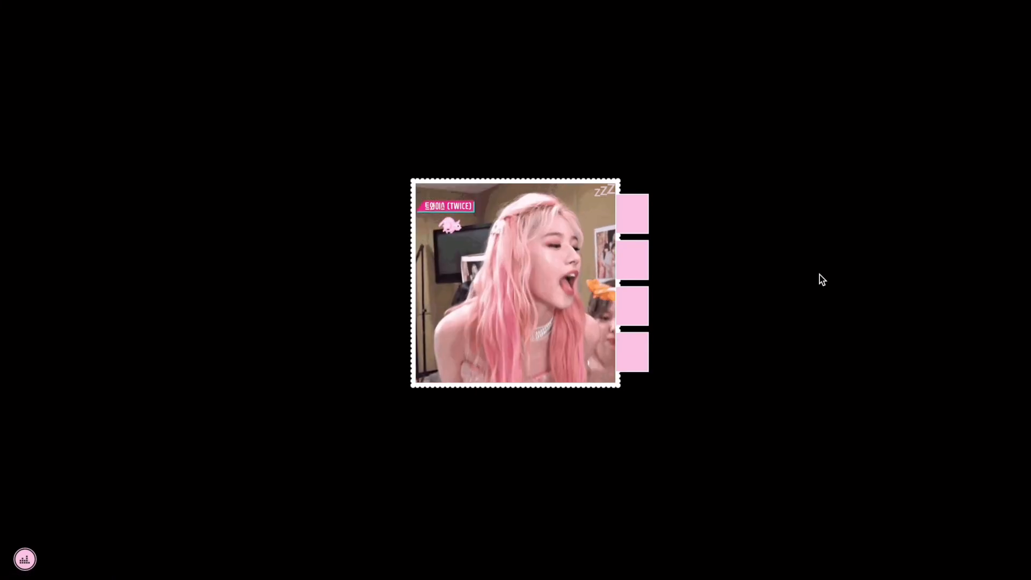